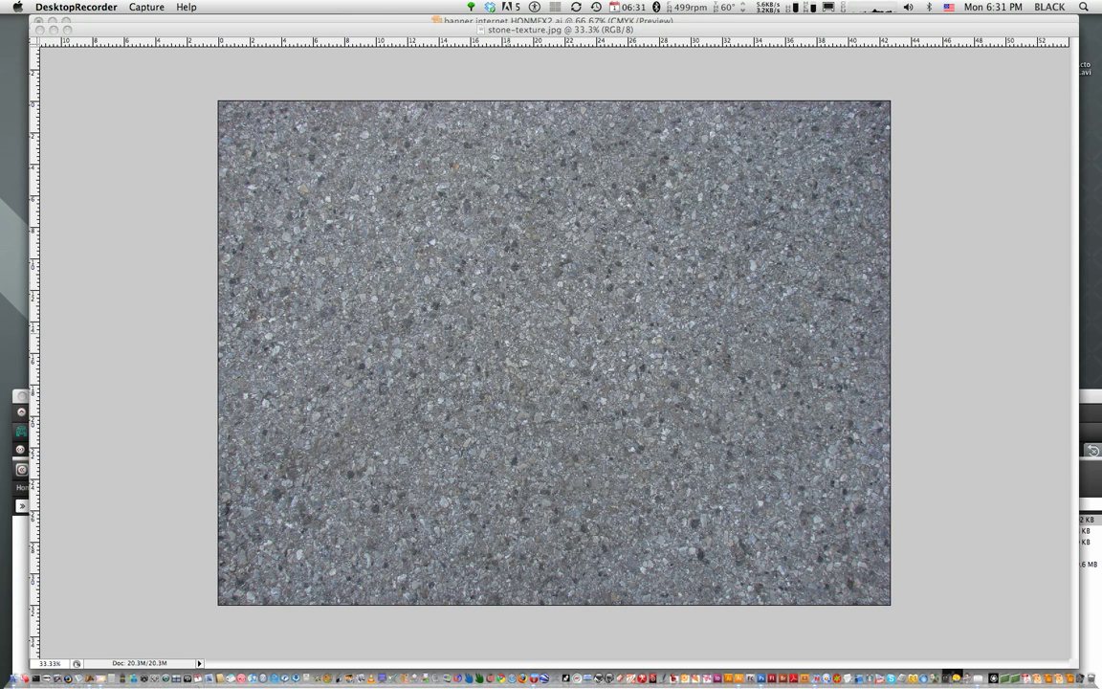
# Bring Photoshop, with the stone texture image, to the front and show the recent-files list
pyautogui.press('super+Tab')
pyautogui.press('super+Tab')
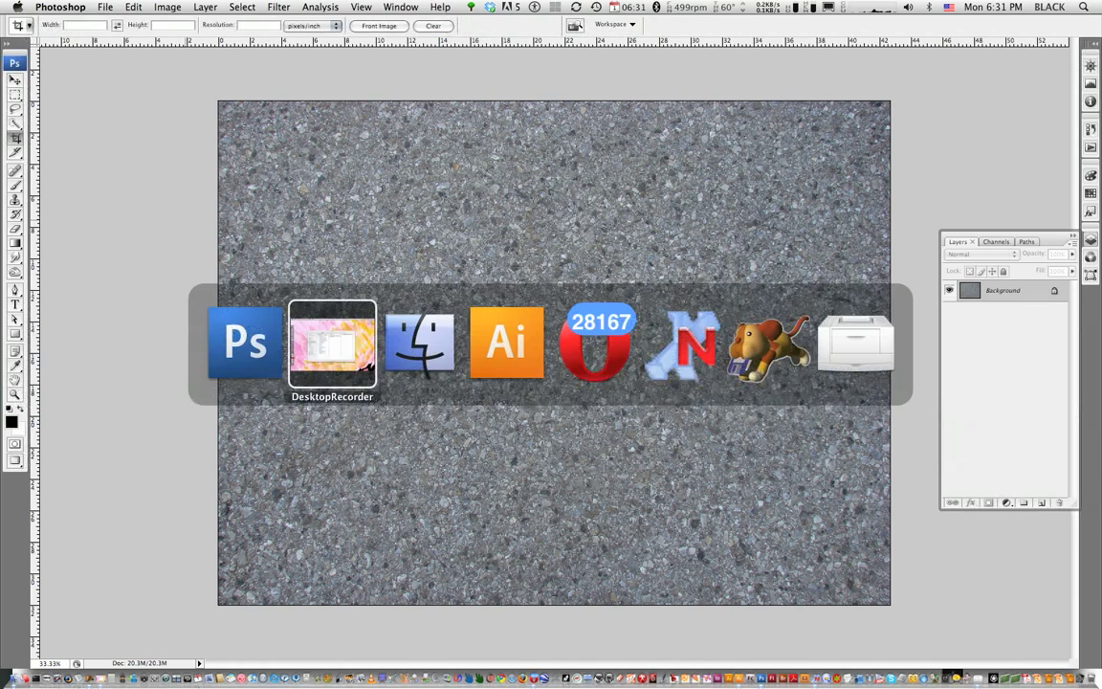
pyautogui.press('Escape')
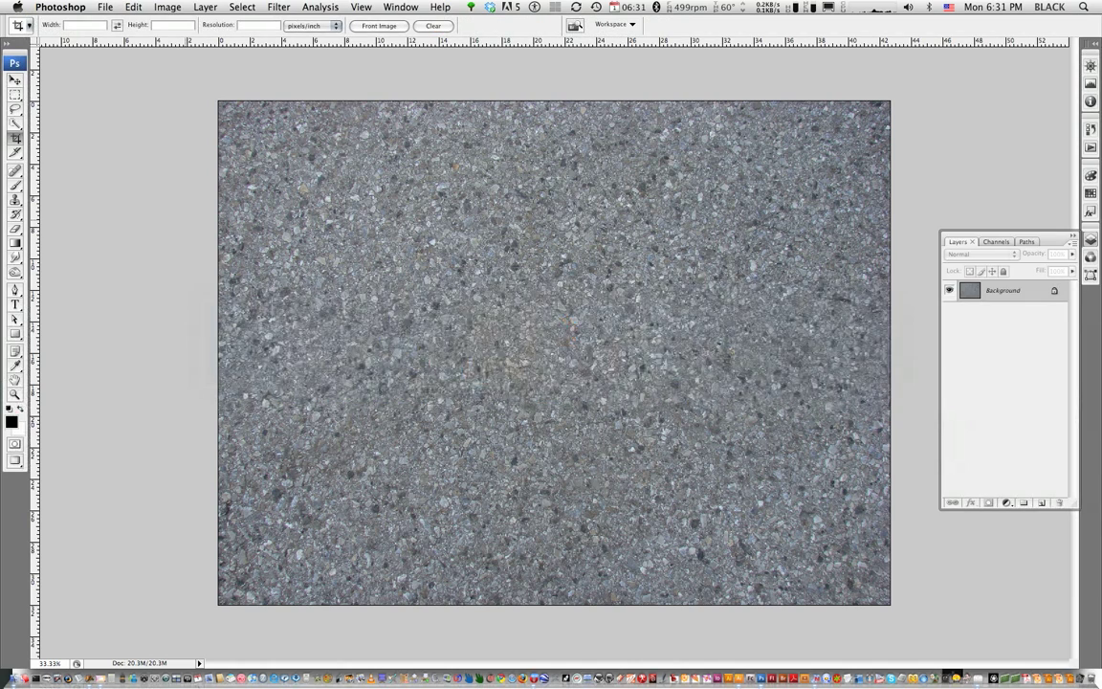
pyautogui.click(105, 6)
pyautogui.moveTo(134, 73)
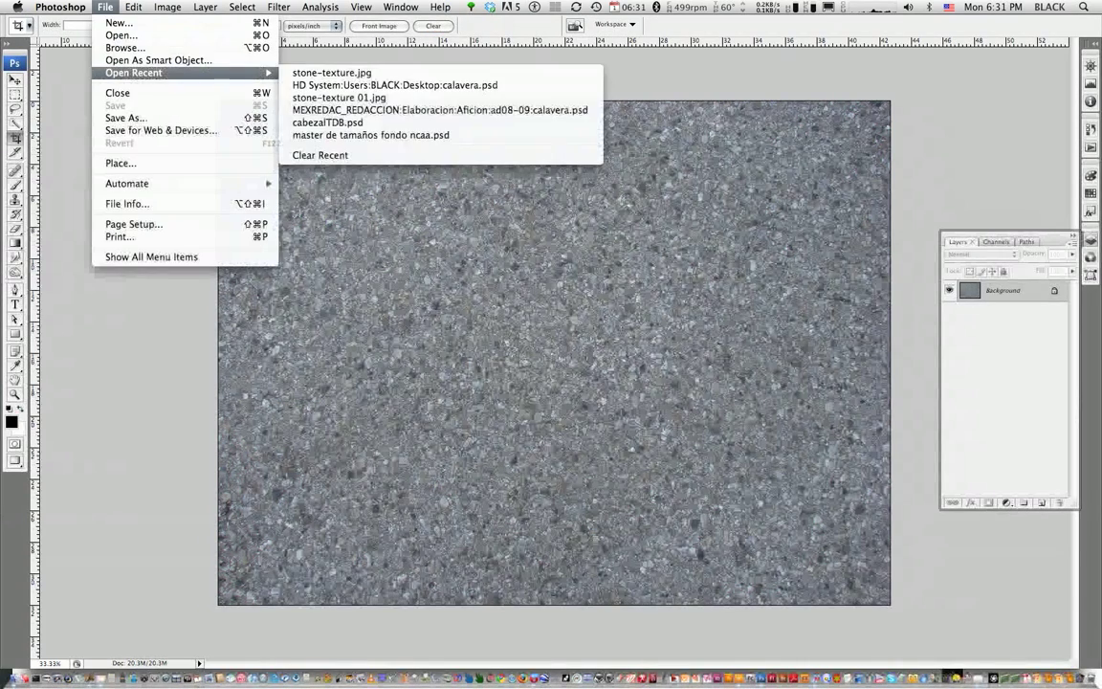
# Open calavera.psd
pyautogui.click(121, 35)
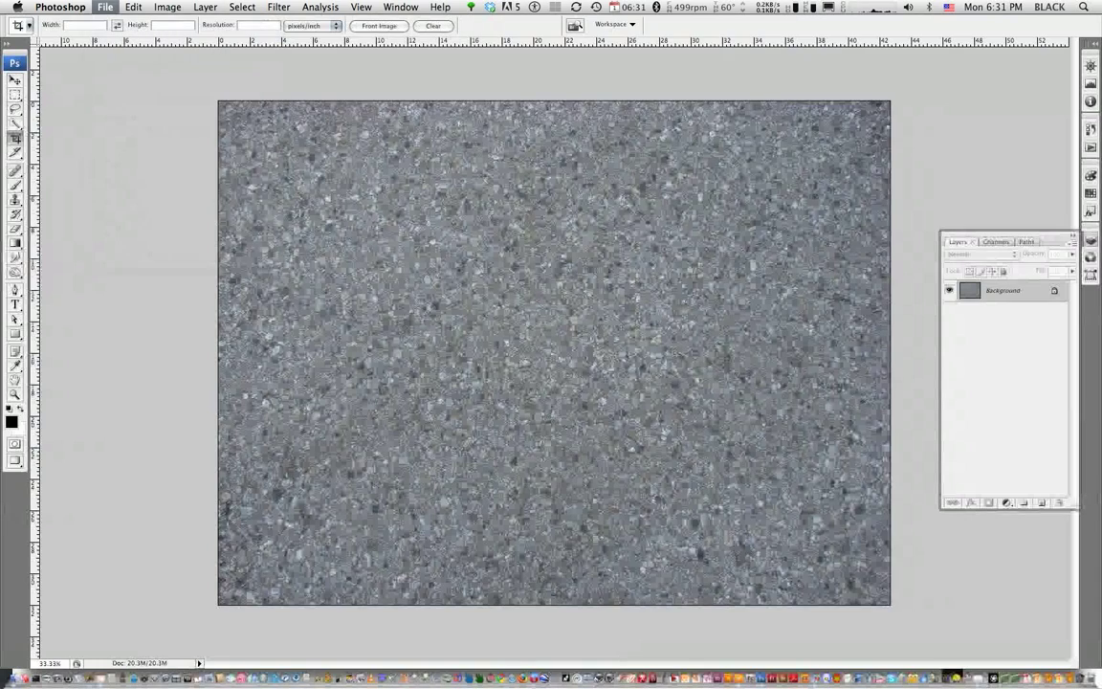
pyautogui.click(397, 120)
pyautogui.press('Return')
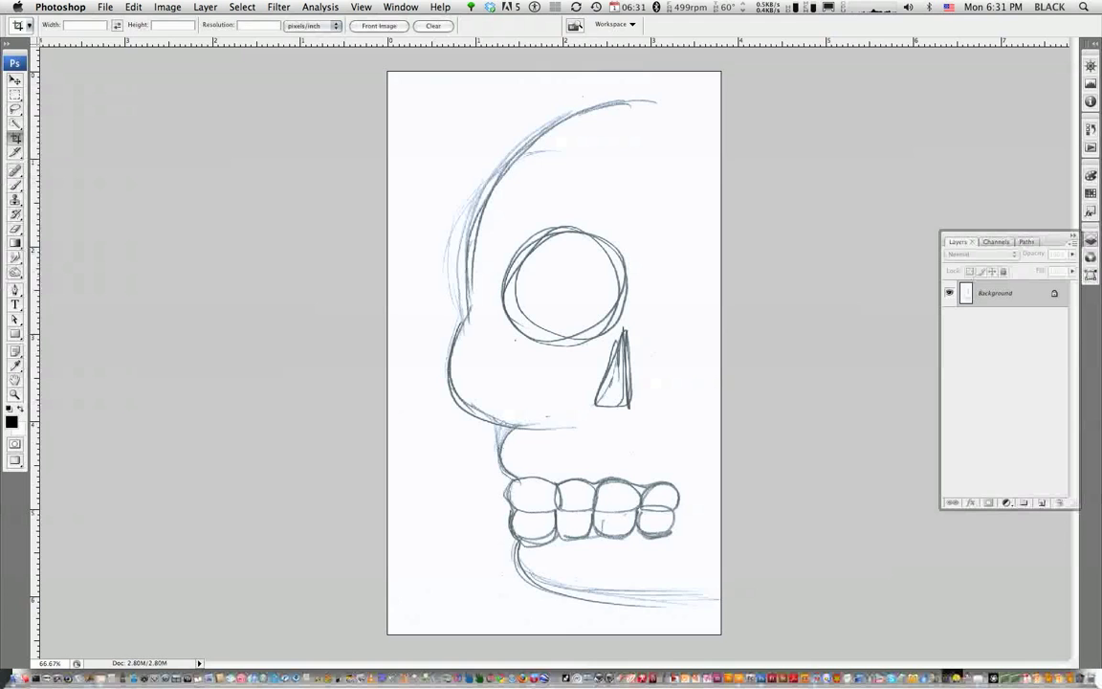
# Cut the skull sketch from calavera.psd, close it unsaved, and paste it onto the stone texture
pyautogui.press('m')
pyautogui.moveTo(398, 73); pyautogui.dragTo(733, 620)
pyautogui.hotkey('ctrl', 'x')
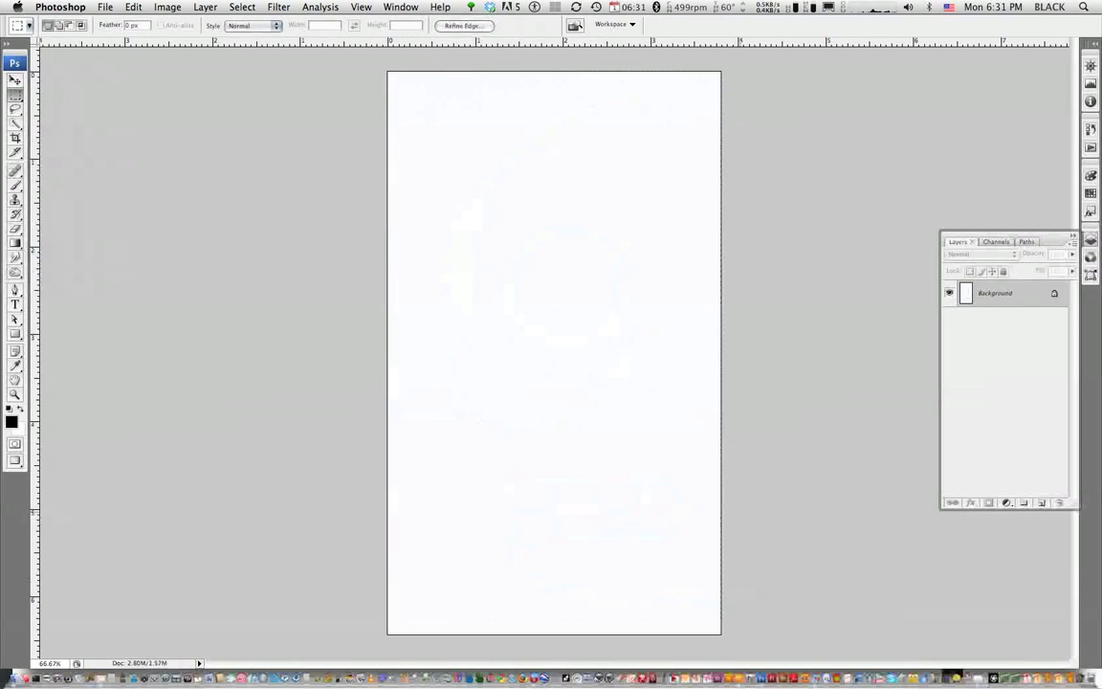
pyautogui.hotkey('ctrl', 'w')
pyautogui.hotkey('ctrl', 'd')
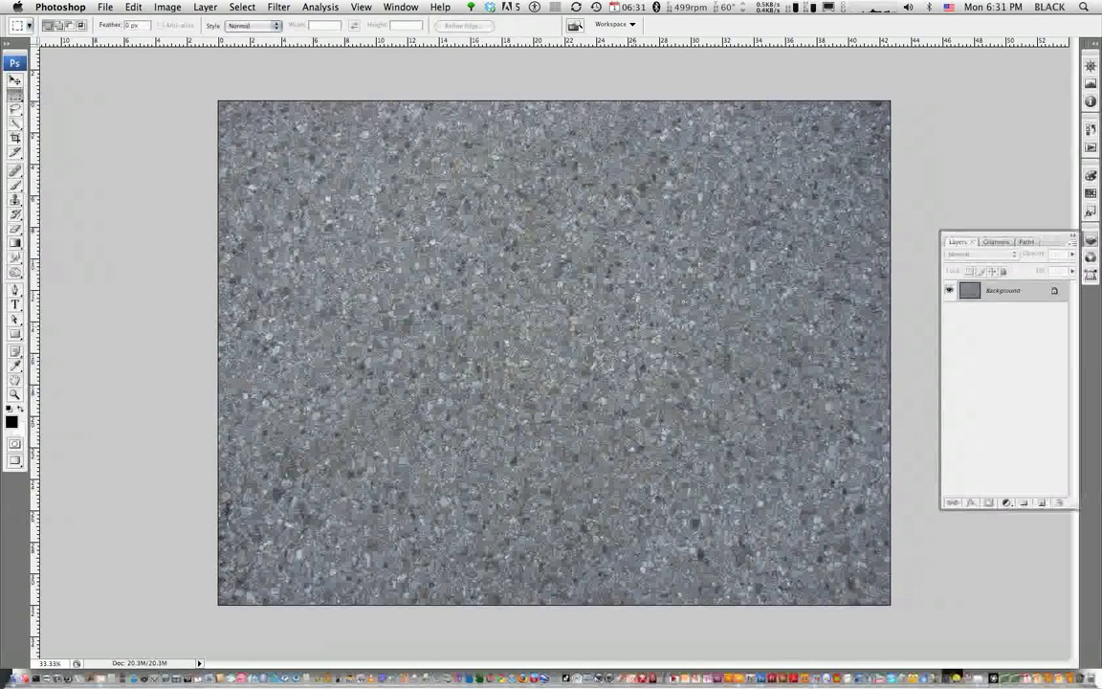
pyautogui.hotkey('ctrl', 'v')
# Centre the pasted skull sketch and scale it up to about 167%
pyautogui.press('v')
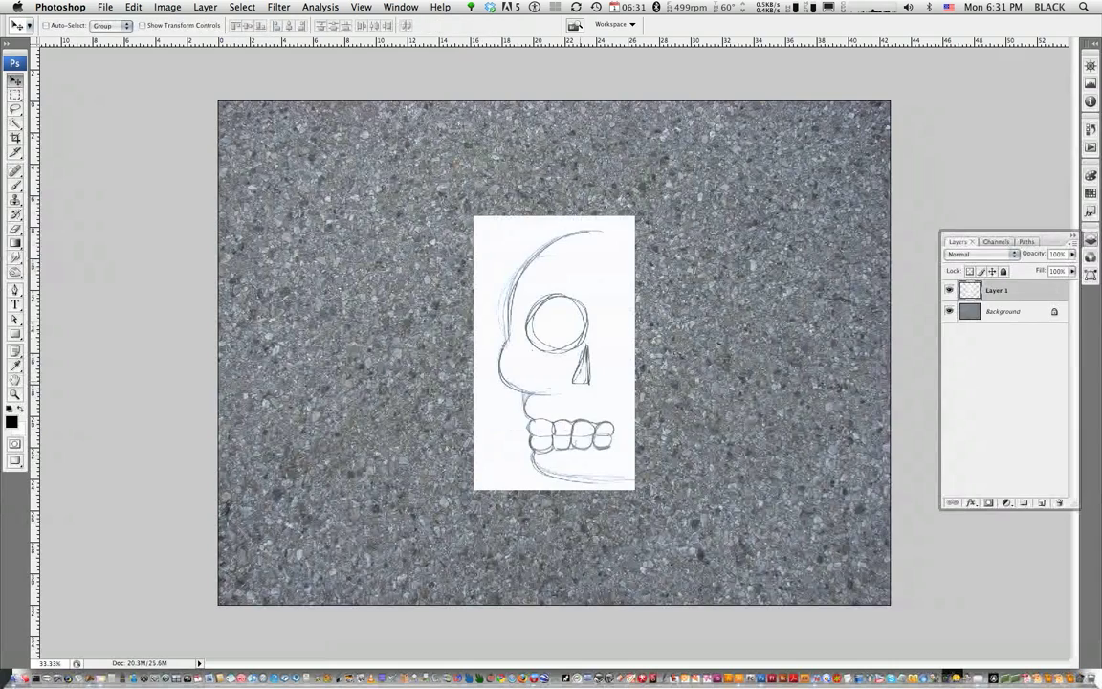
pyautogui.moveTo(615, 344); pyautogui.dragTo(463, 437)
pyautogui.hotkey('ctrl', 't')
pyautogui.moveTo(485, 309); pyautogui.dragTo(595, 118)
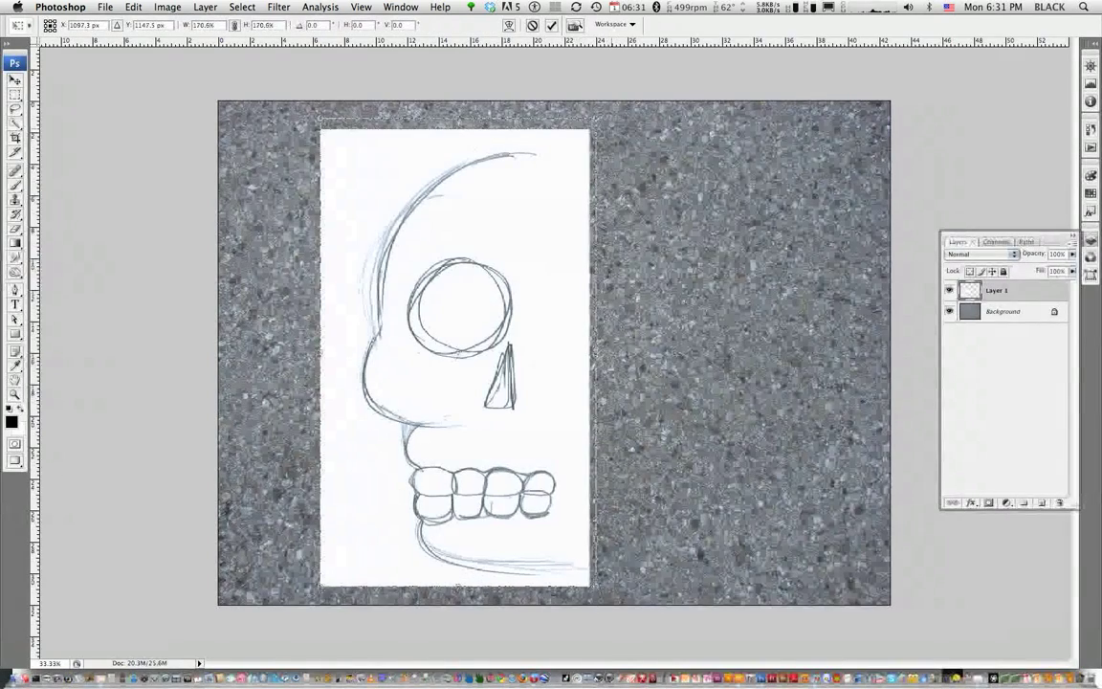
pyautogui.press('Return')
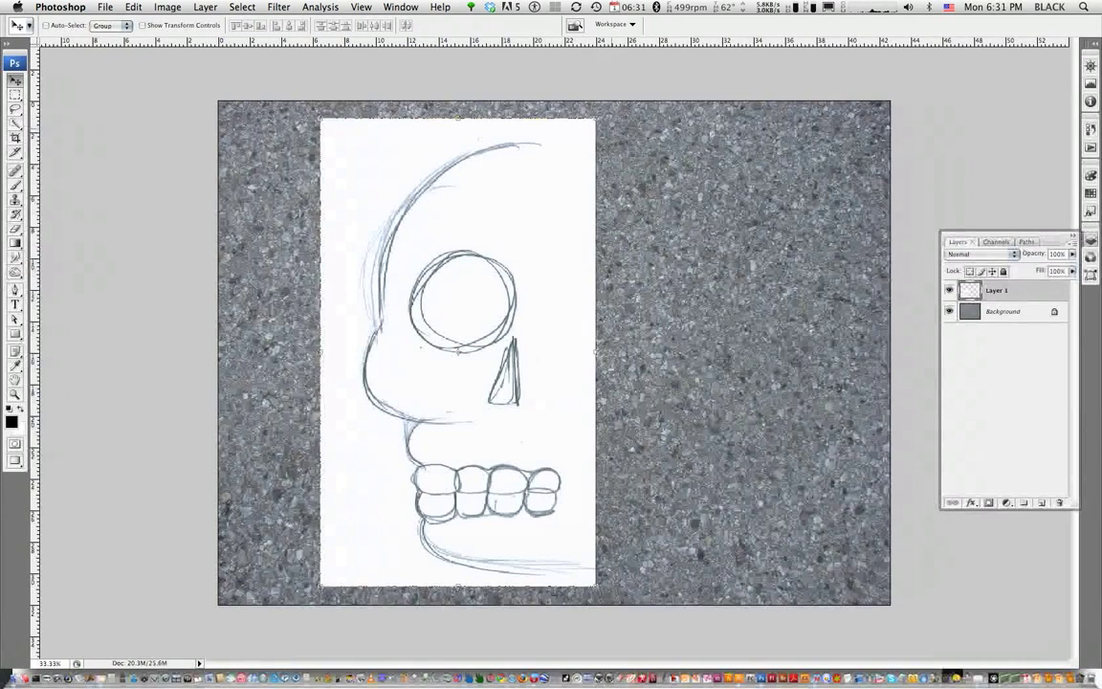
# Set the sketch layer to Multiply and convert the Background into Layer 0
pyautogui.press('super+slash')
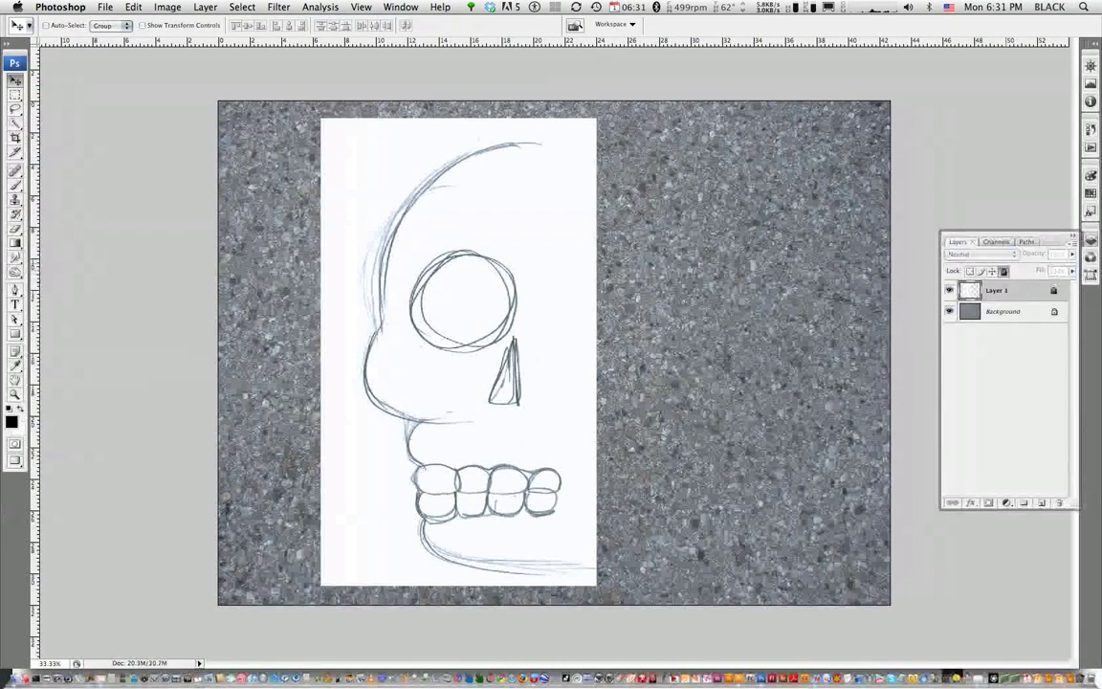
pyautogui.click(1004, 270)
pyautogui.click(978, 253)
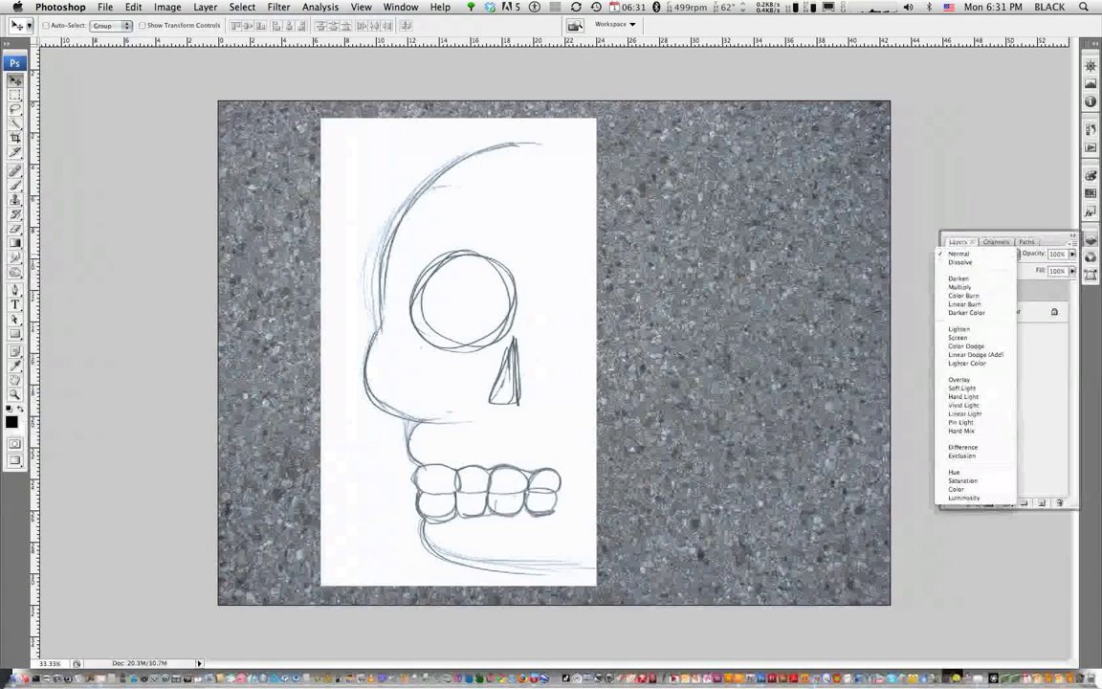
pyautogui.click(960, 288)
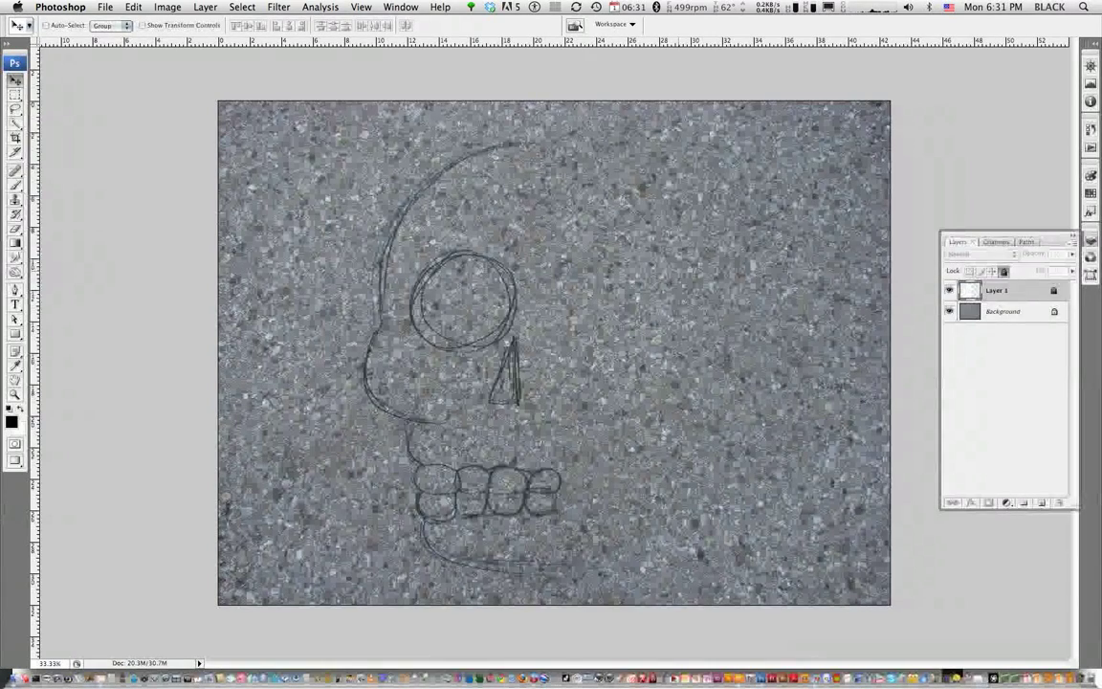
pyautogui.doubleClick(1000, 311)
pyautogui.press('Return')
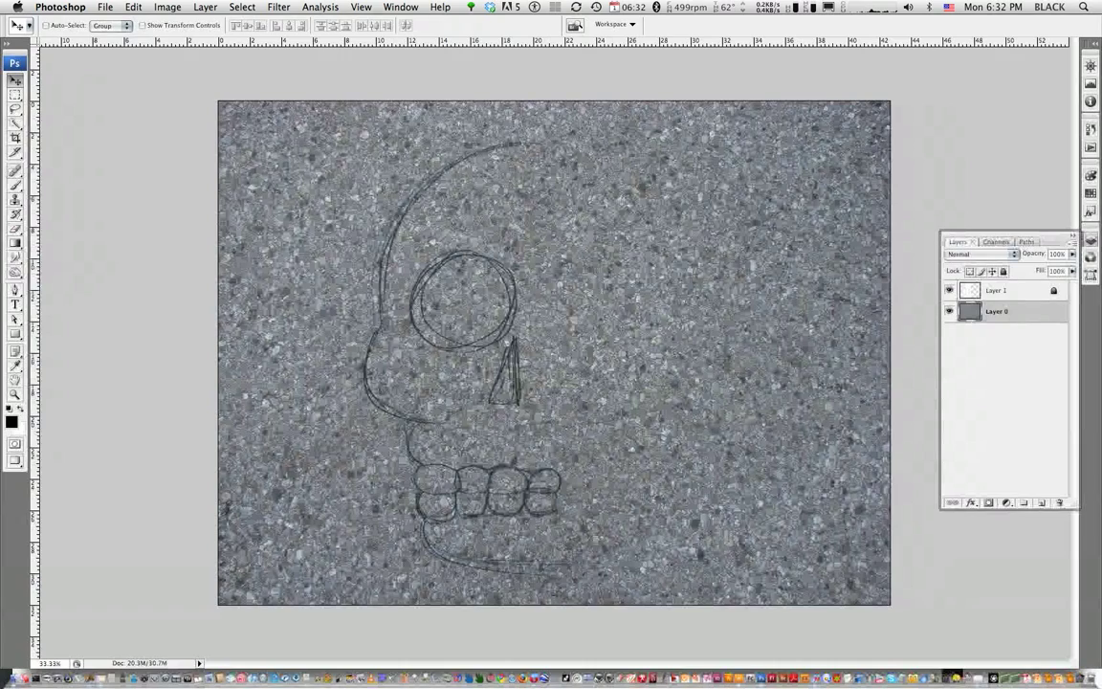
# Trace the skull's left outline with a pen path and add a vertical centre guide
pyautogui.press('p')
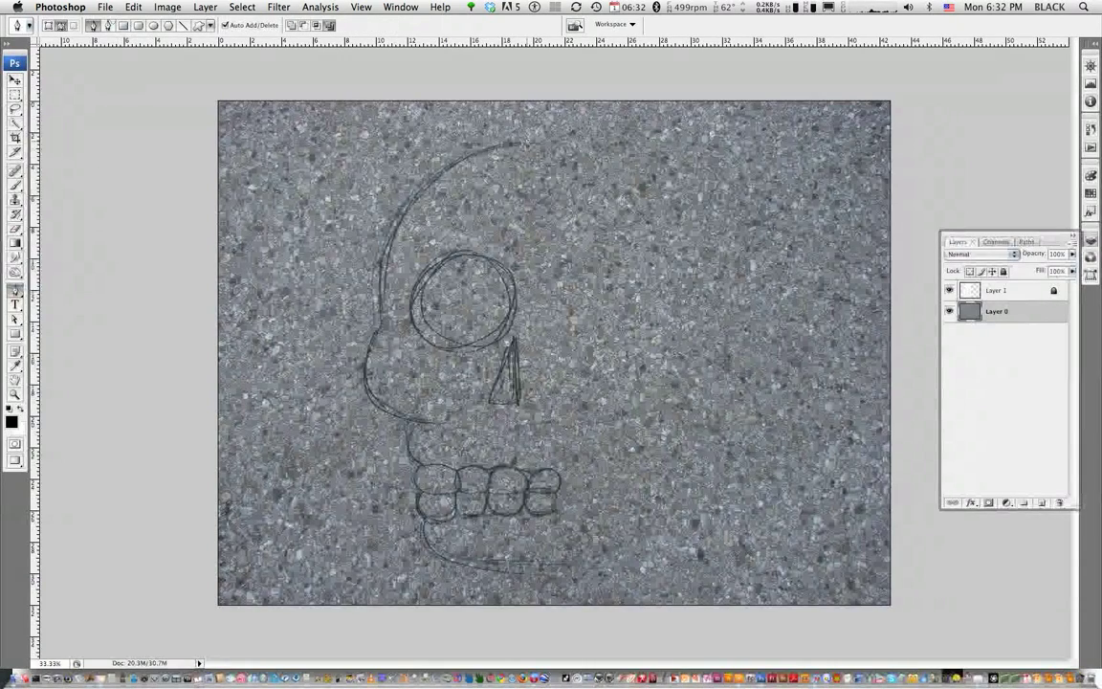
pyautogui.moveTo(379, 294); pyautogui.dragTo(382, 440)
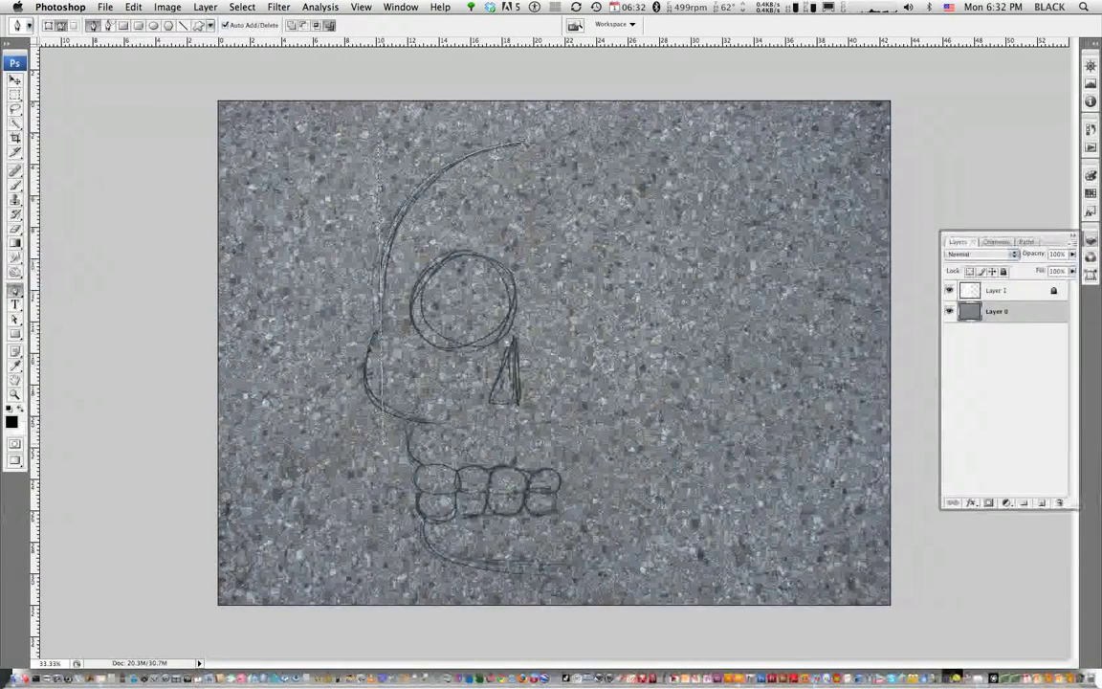
pyautogui.click(383, 327)
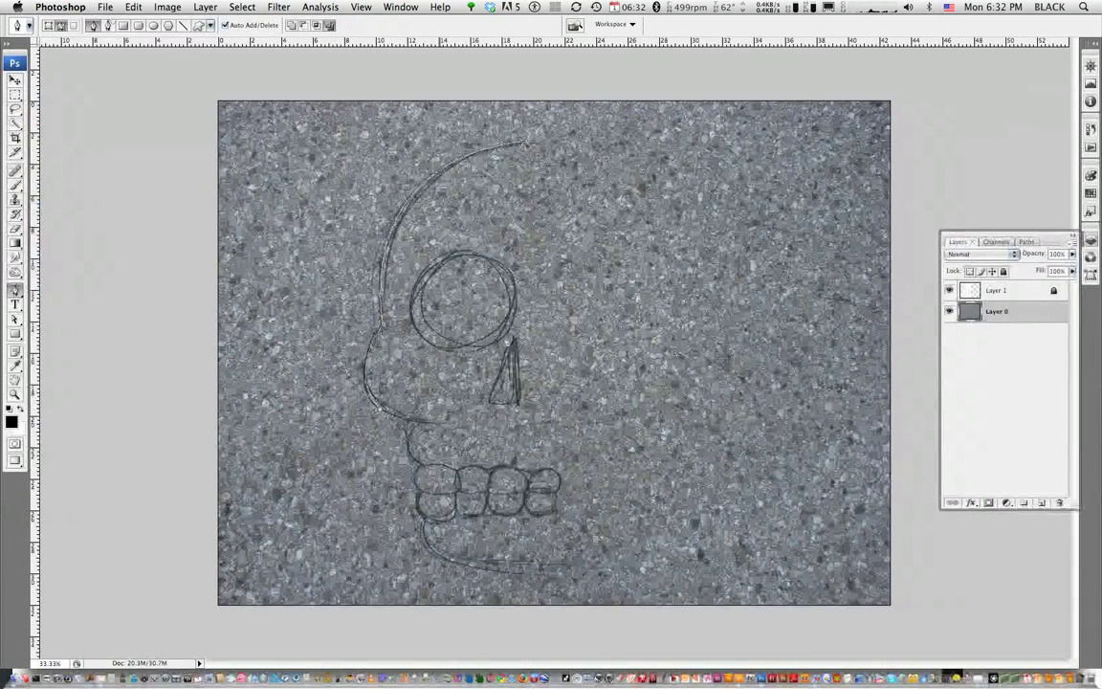
pyautogui.moveTo(422, 420); pyautogui.dragTo(450, 421)
pyautogui.click(412, 562)
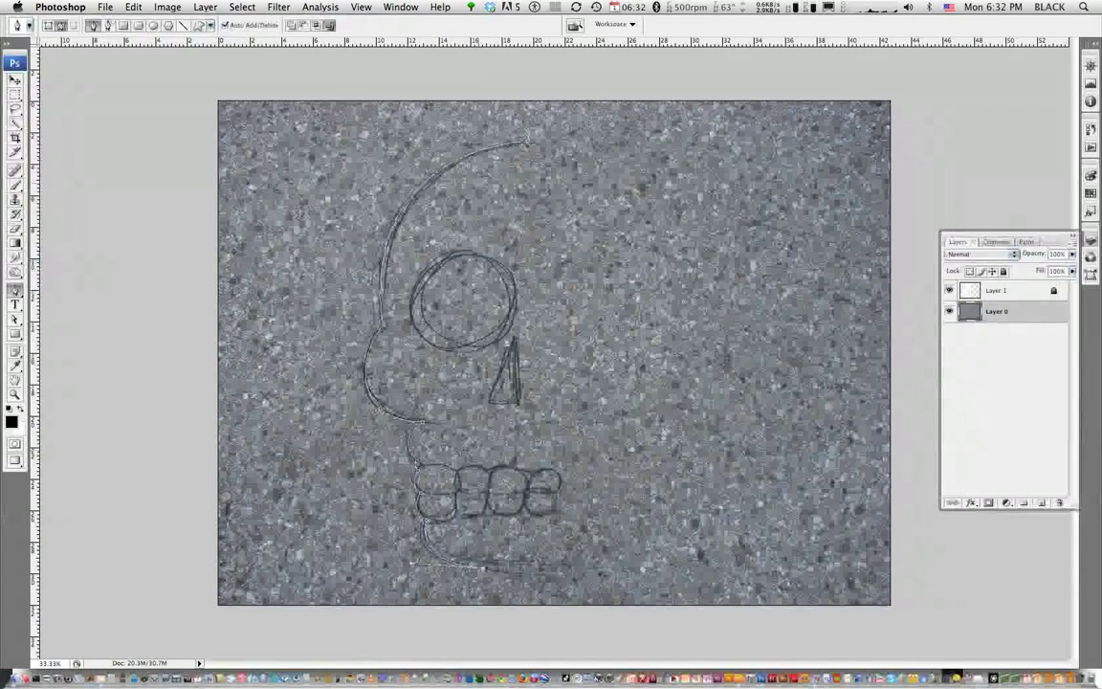
pyautogui.moveTo(35, 258); pyautogui.dragTo(532, 259)
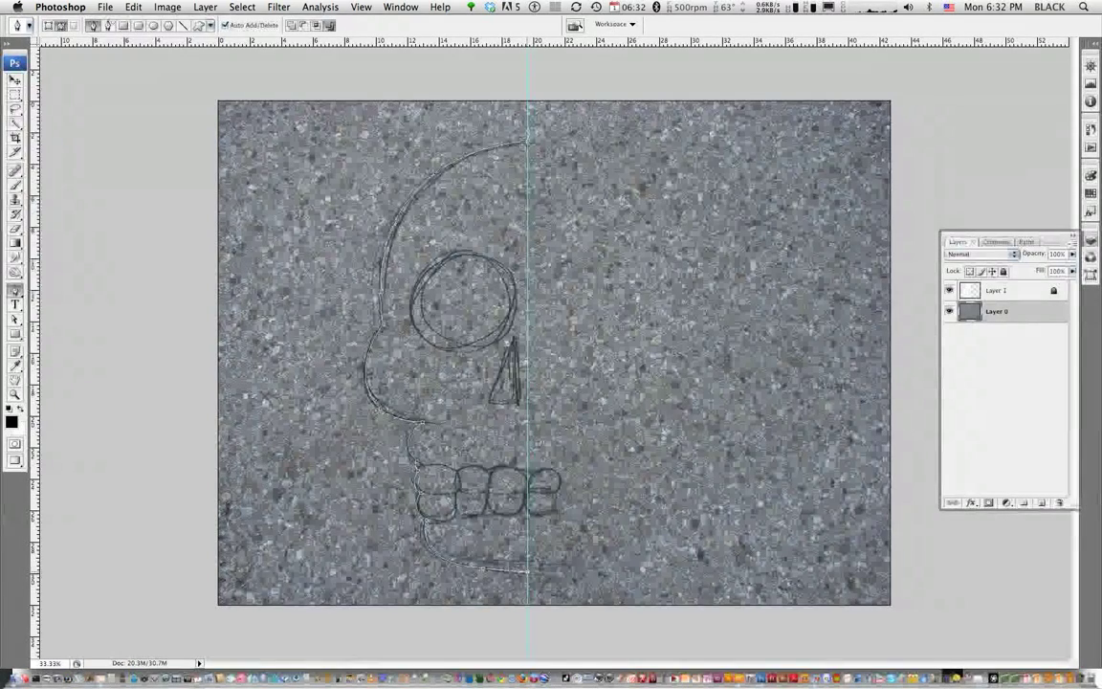
# Copy the traced skull half onto its own layer and hide the plain texture layer
pyautogui.hotkey('ctrl', 'Return')
pyautogui.hotkey('ctrl', 'j')
pyautogui.click(949, 332)
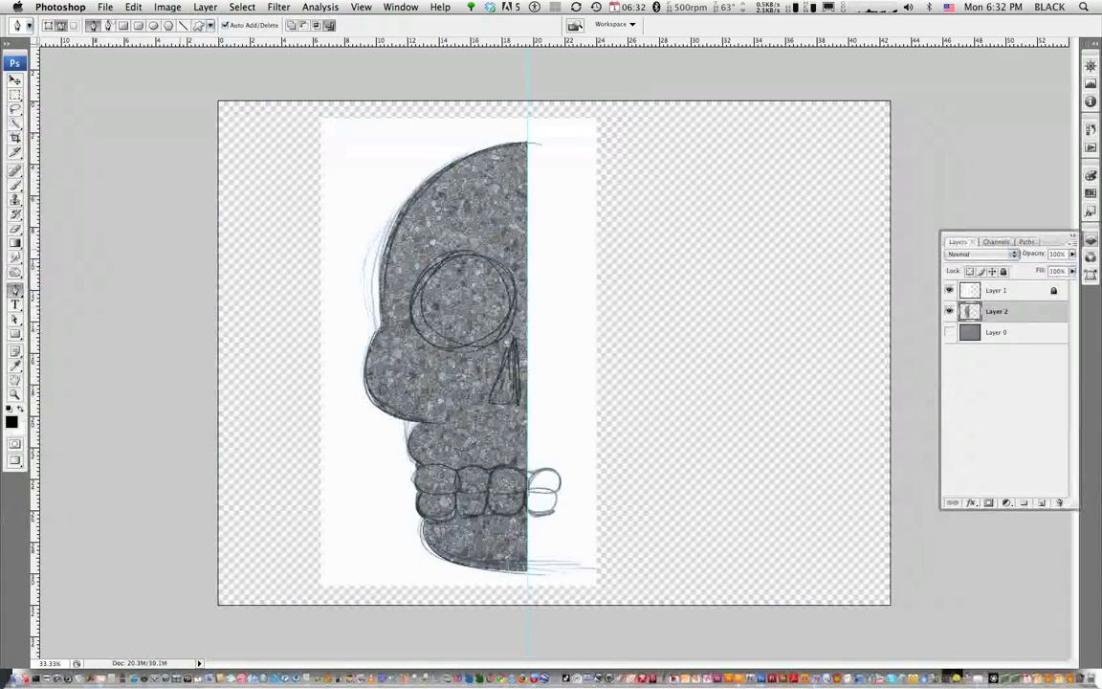
# Duplicate the skull half, flip it horizontally, and nudge it left to meet the centre
pyautogui.press('v')
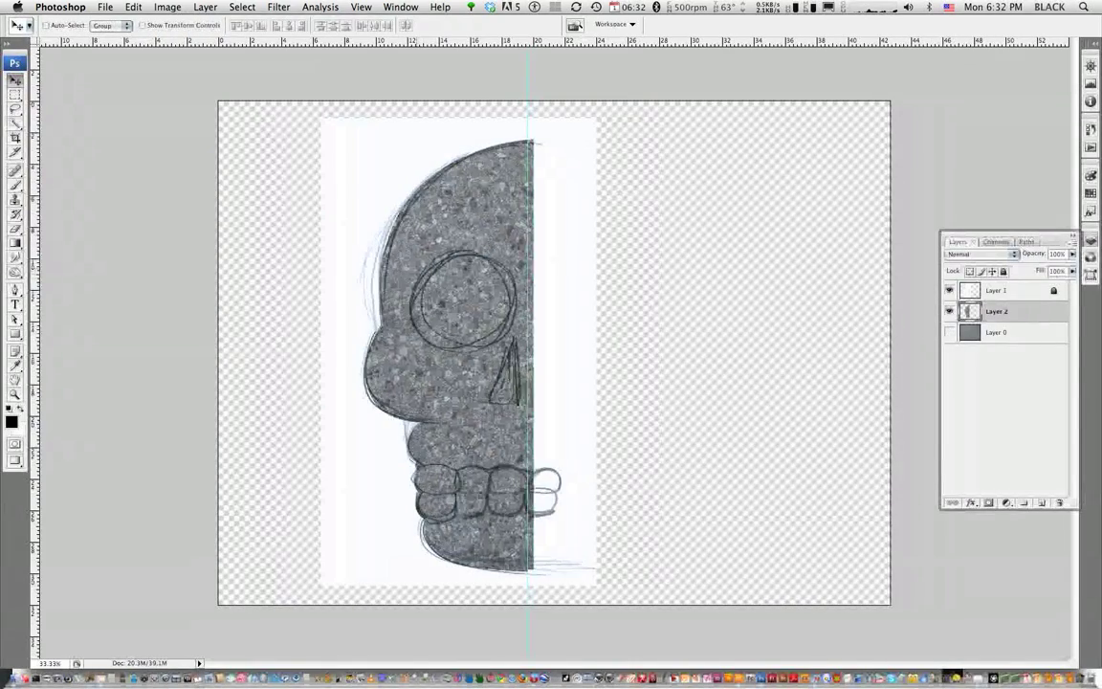
pyautogui.moveTo(418, 424); pyautogui.dragTo(592, 423)
pyautogui.click(105, 6)
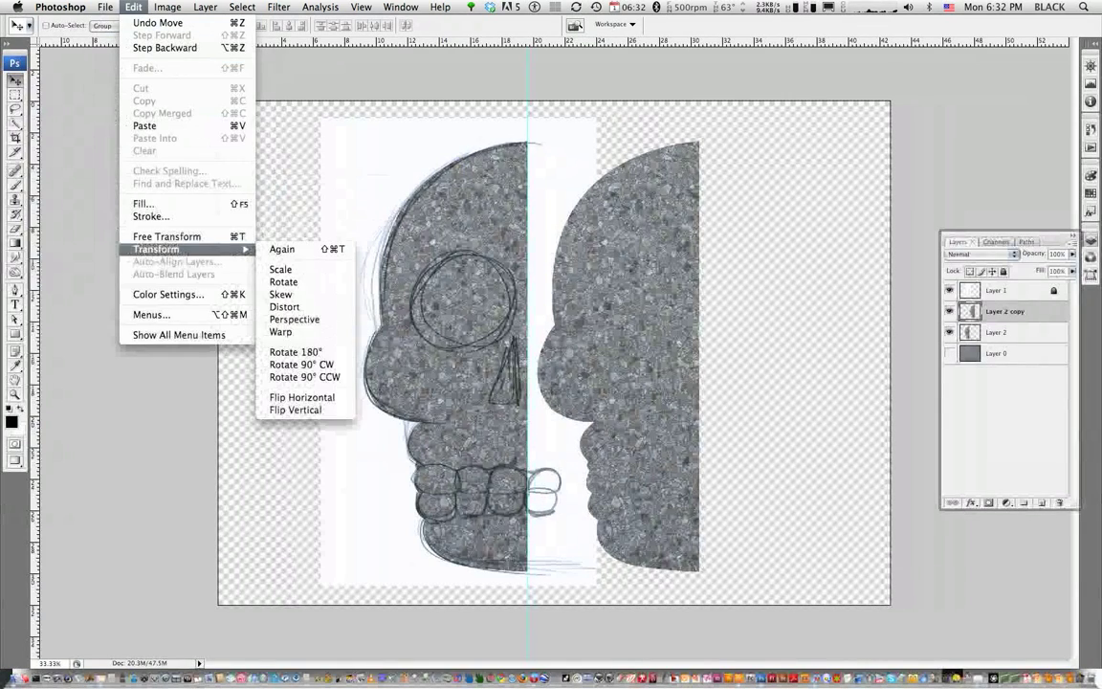
pyautogui.click(302, 397)
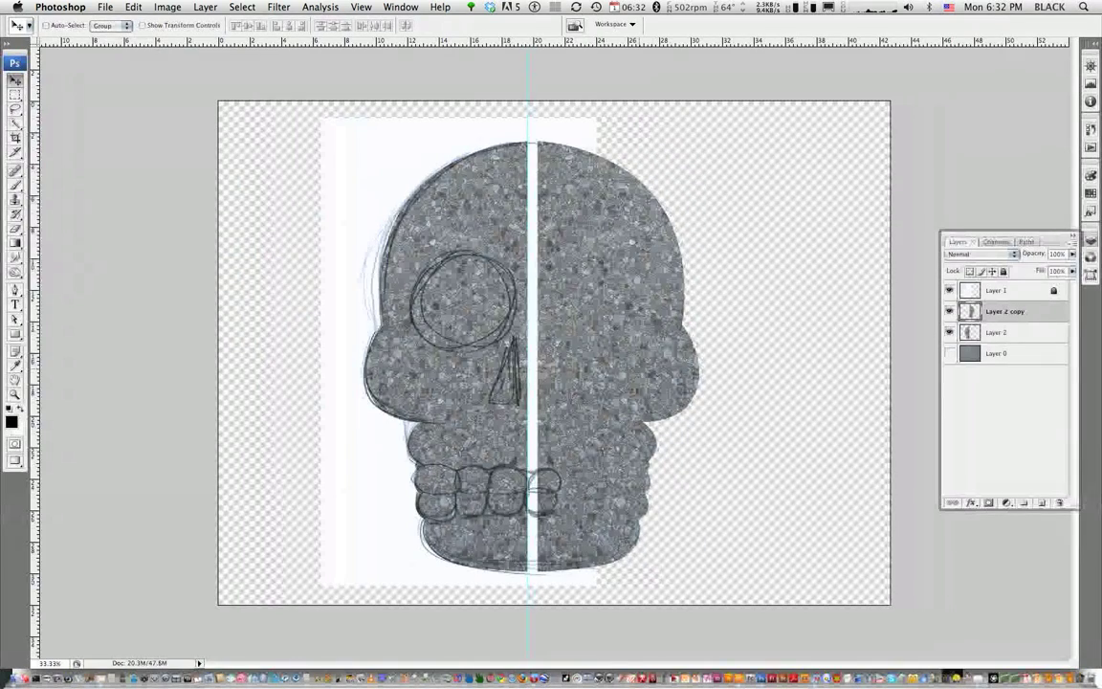
pyautogui.hotkey('shift', 'Left')
pyautogui.hotkey('shift', 'Left')
pyautogui.hotkey('shift', 'Left')
pyautogui.hotkey('shift', 'Left')
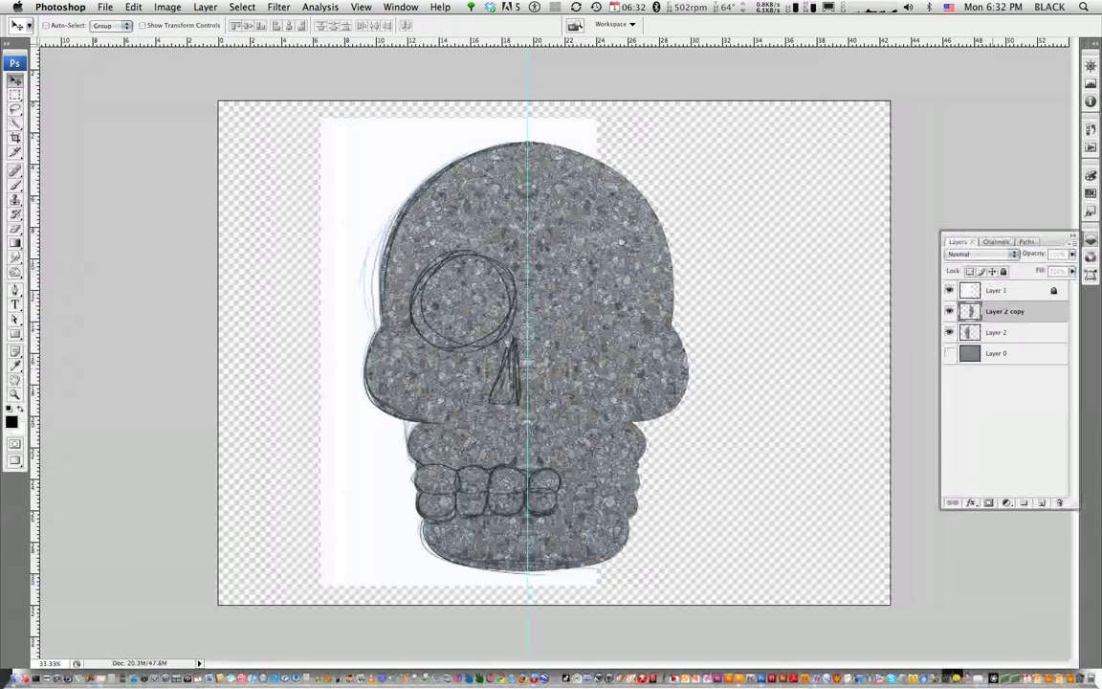
pyautogui.hotkey('ctrl', 'e')
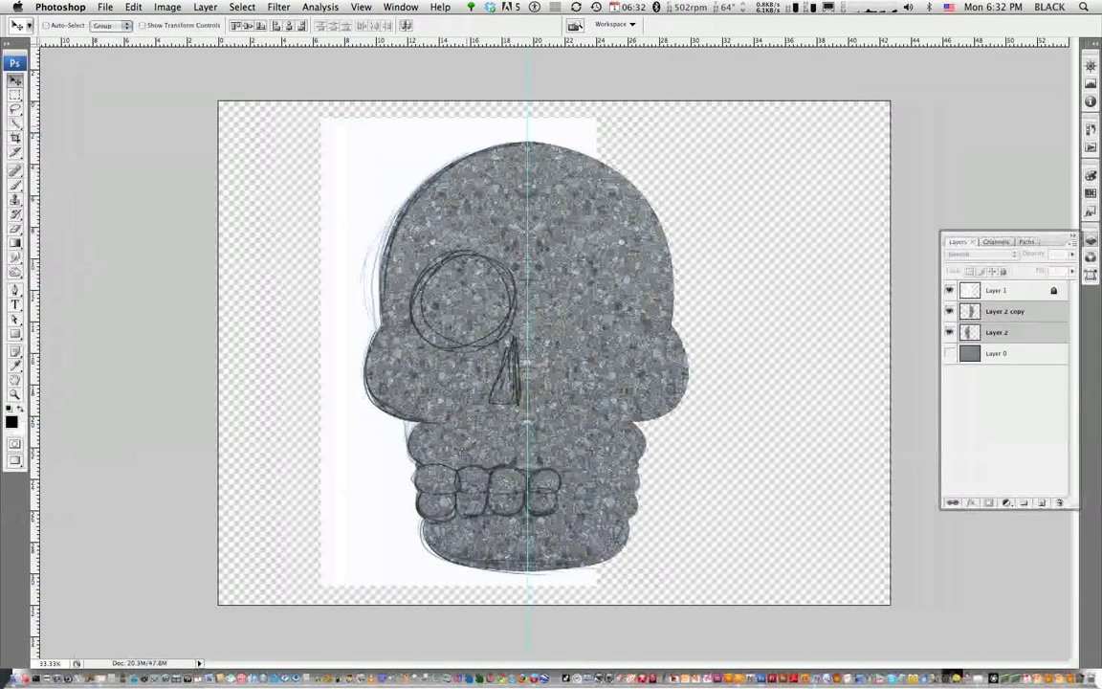
# Merge the skull halves, hide rulers, guides and the sketch layer, and nudge the skull right
pyautogui.click(320, 7)
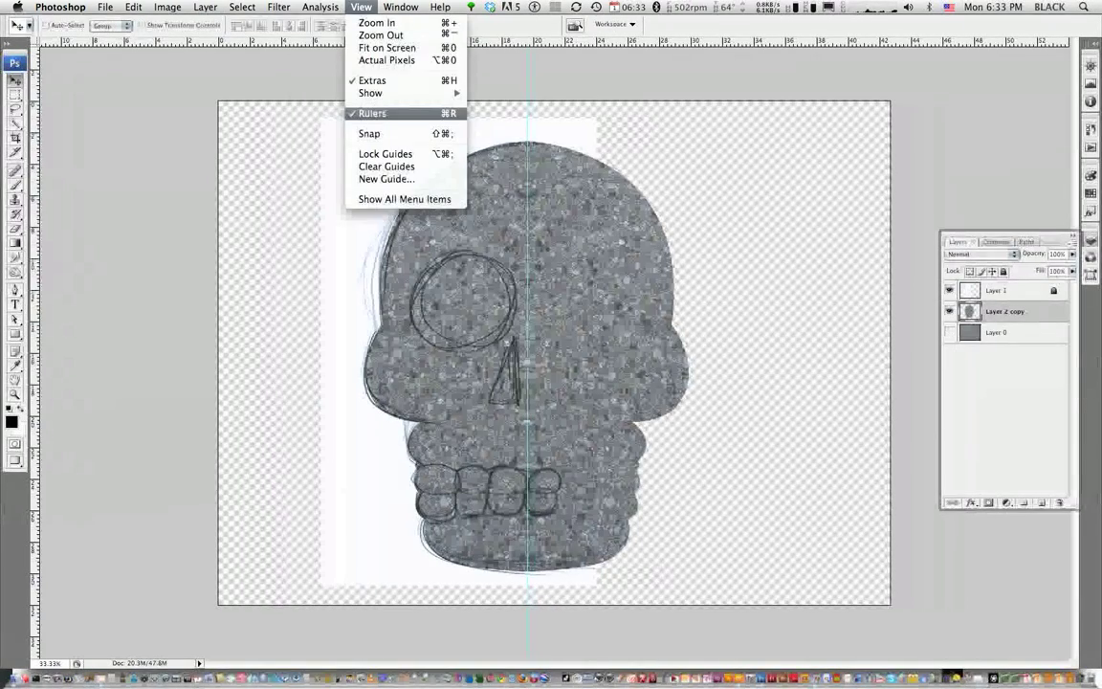
pyautogui.click(371, 113)
pyautogui.click(360, 7)
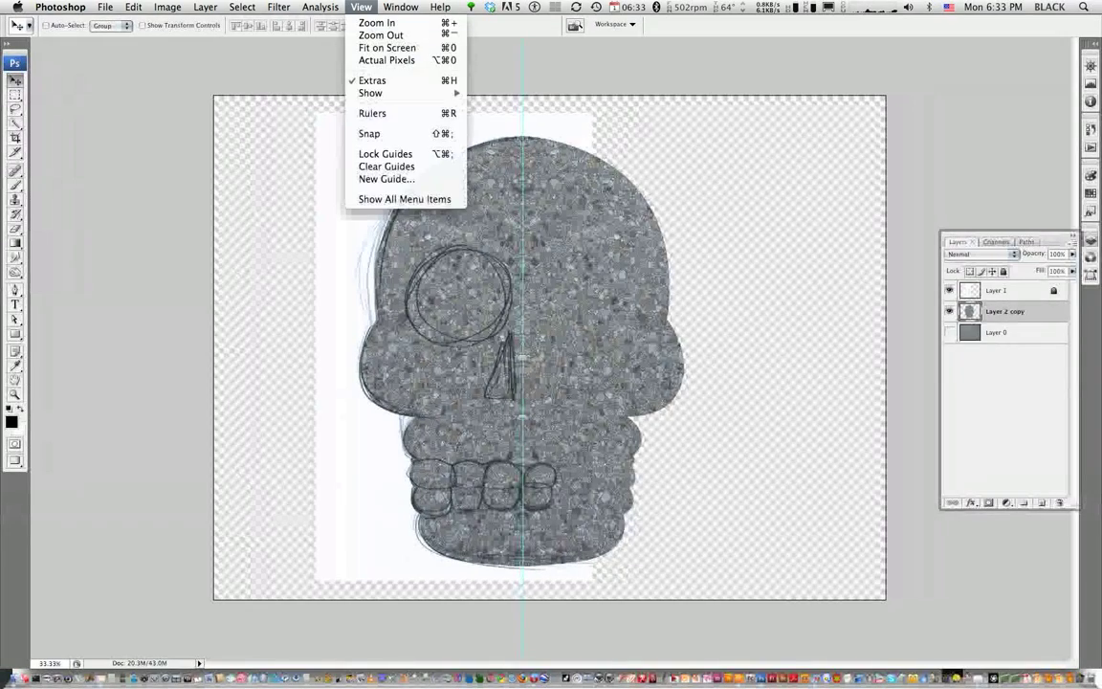
pyautogui.click(496, 143)
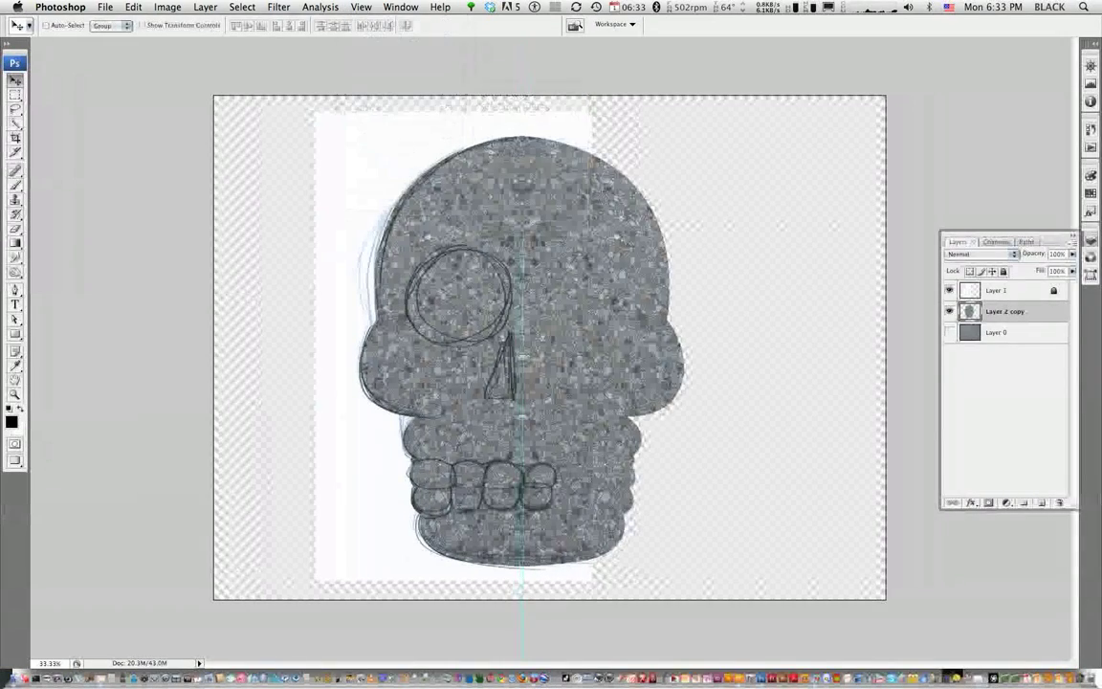
pyautogui.hotkey('shift', 'Right')
pyautogui.hotkey('shift', 'Right')
pyautogui.hotkey('shift', 'Right')
pyautogui.hotkey('shift', 'Right')
pyautogui.hotkey('shift', 'Right')
pyautogui.click(949, 290)
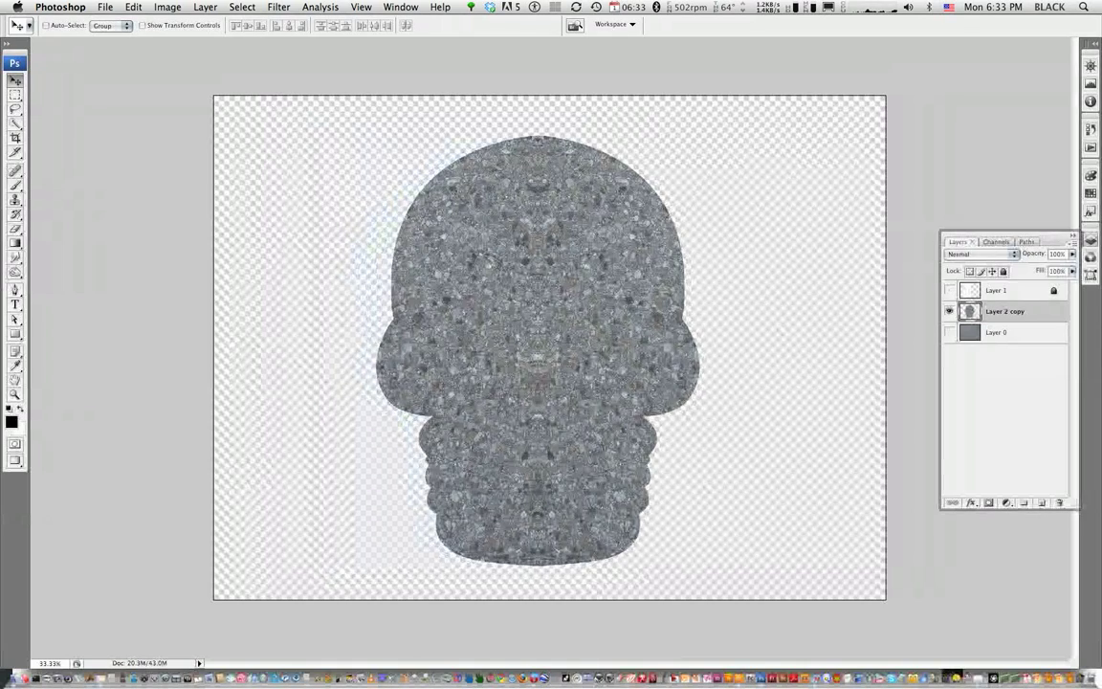
pyautogui.hotkey('shift', 'Right')
# Open Brightness/Contrast and begin raising the brightness
pyautogui.click(167, 7)
pyautogui.moveTo(189, 43)
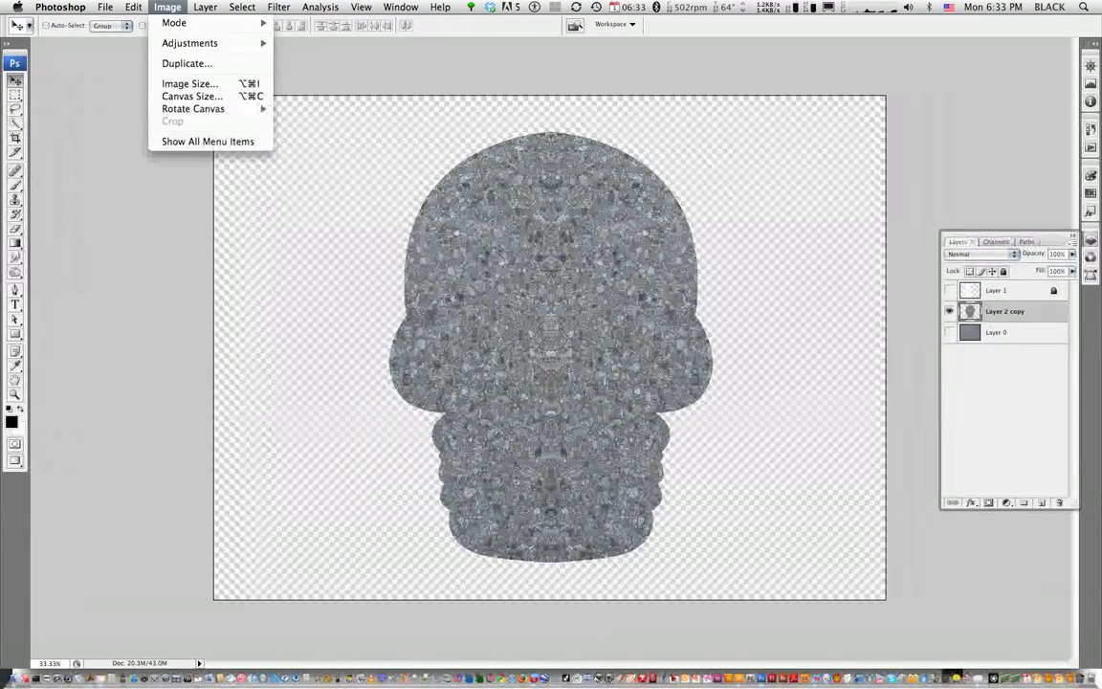
pyautogui.click(335, 117)
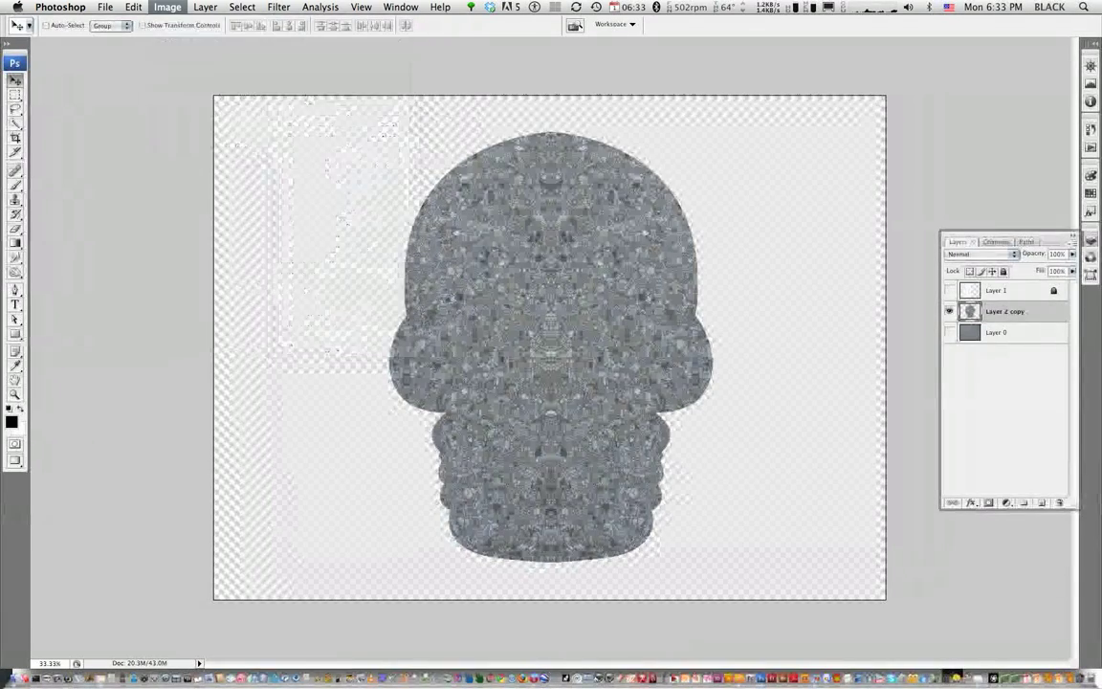
pyautogui.press('Up')
pyautogui.press('Up')
pyautogui.press('Up')
pyautogui.press('Up')
pyautogui.press('Up')
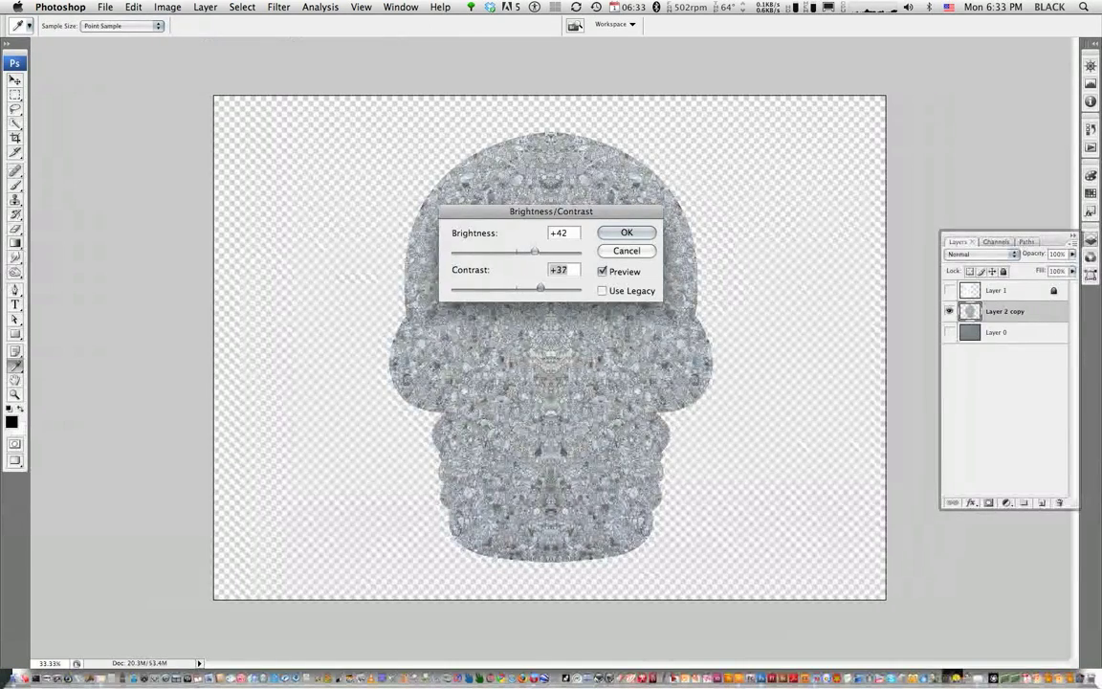
# Apply Brightness +42 and Contrast +37 to the stone skull
pyautogui.press('Tab')
pyautogui.press('Return')
pyautogui.press('v')
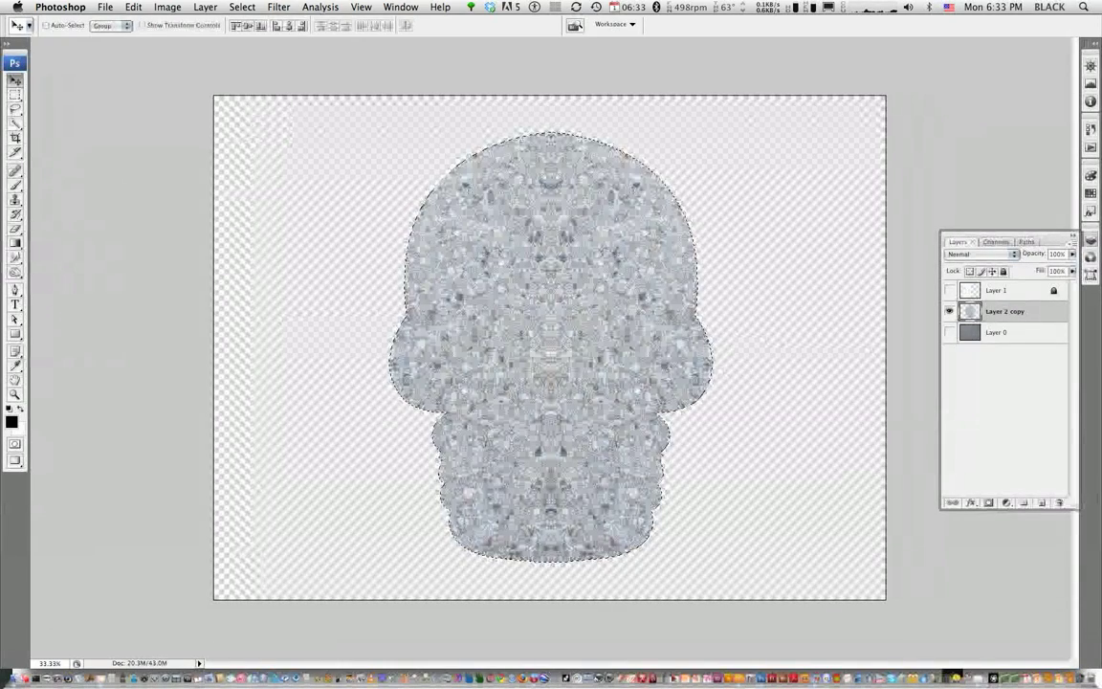
pyautogui.press('o')
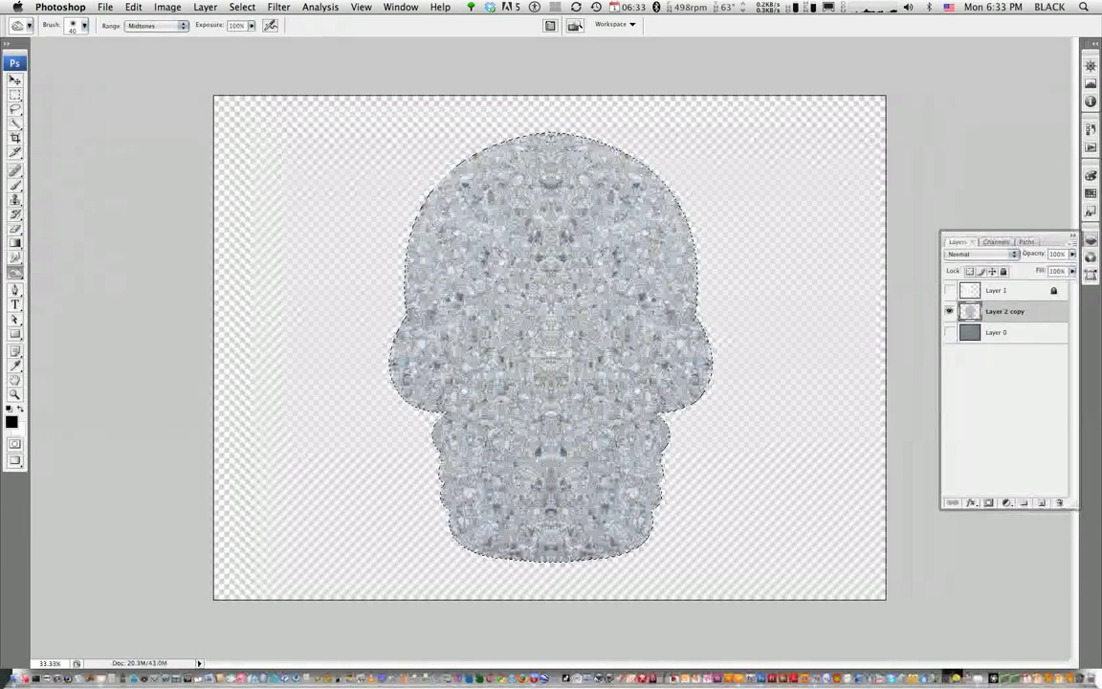
# Show the Brush Presets panel, set a 300 px brush, and dodge the skull's top edge
pyautogui.click(401, 7)
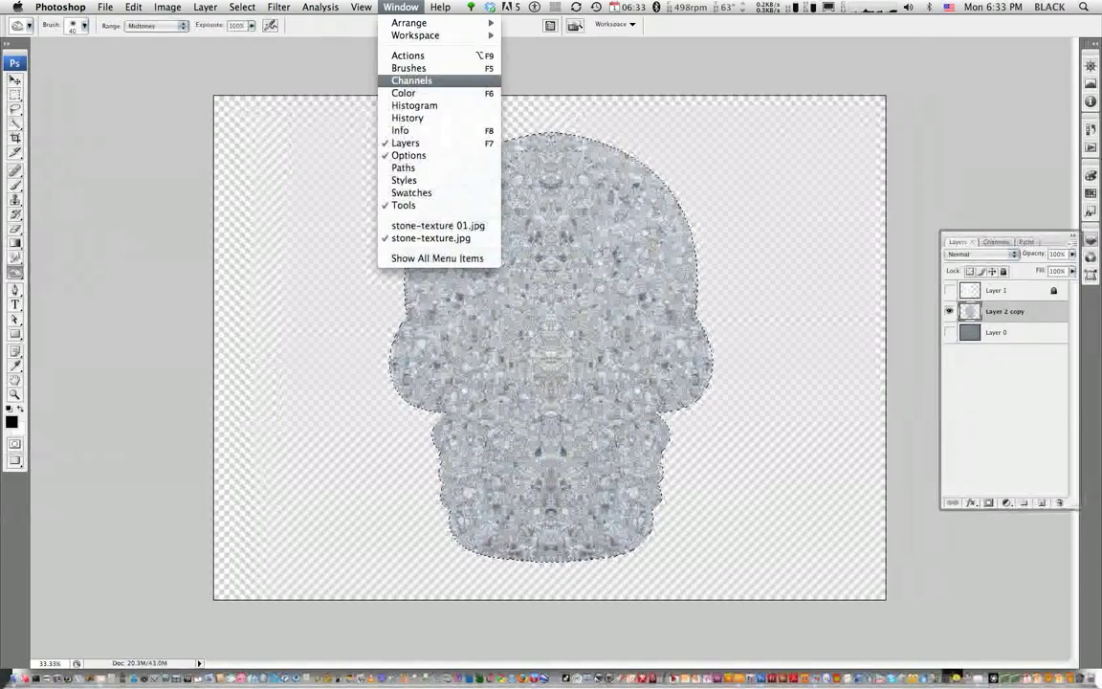
pyautogui.click(378, 72)
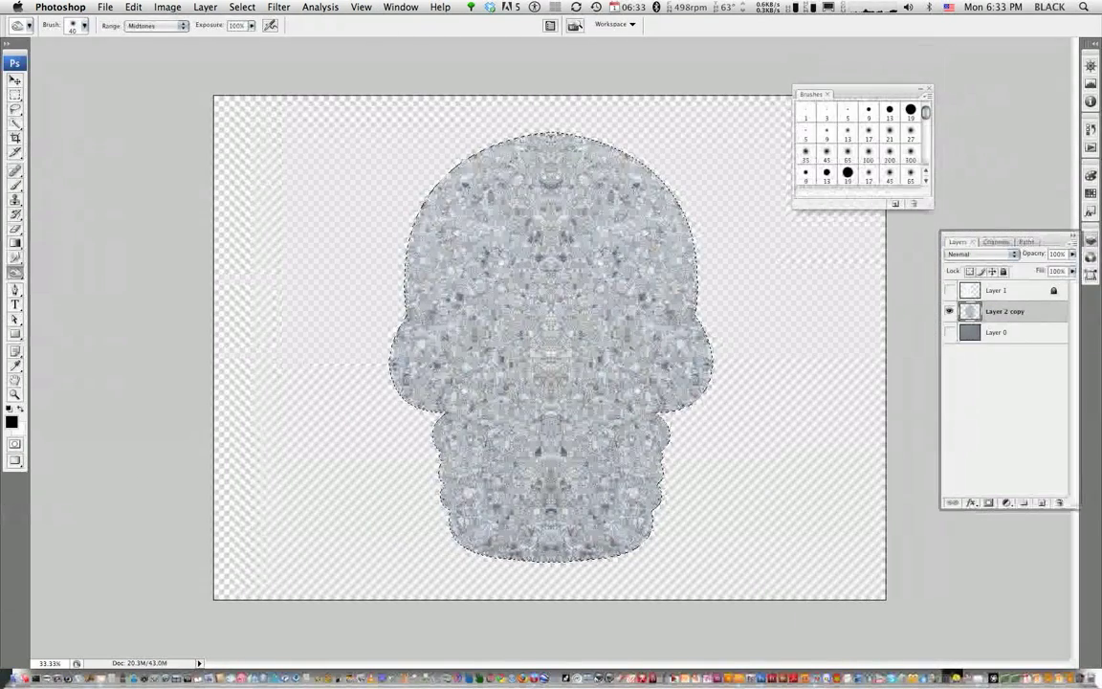
pyautogui.press(']')
pyautogui.press(']')
pyautogui.press(']')
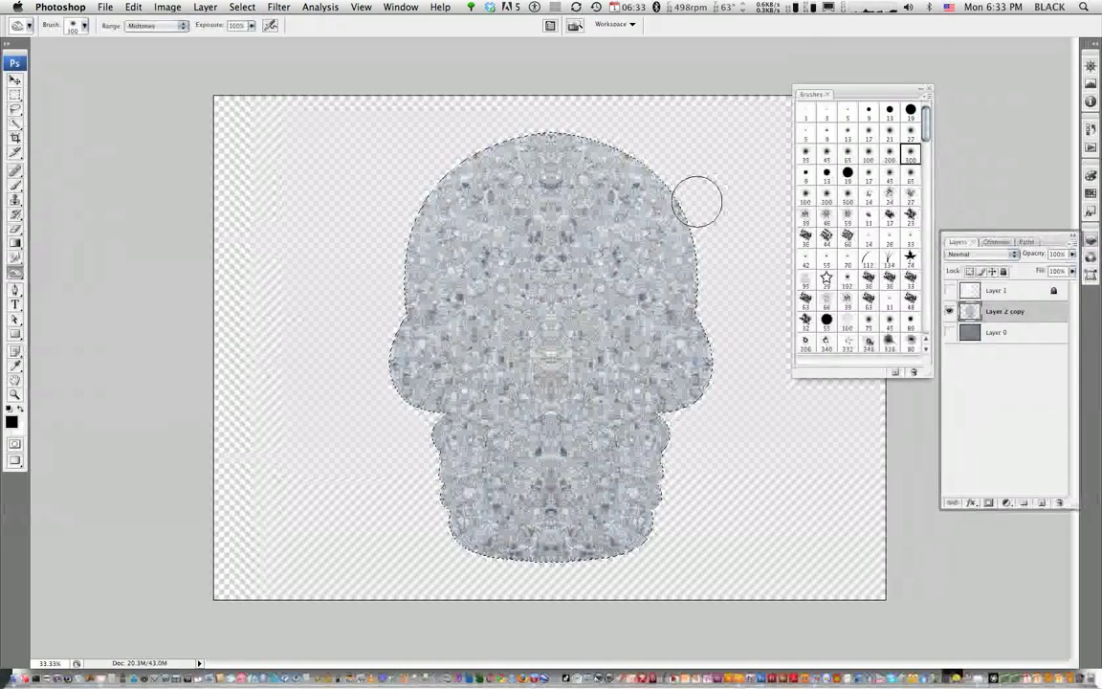
pyautogui.moveTo(706, 227)
pyautogui.mouseDown()
pyautogui.moveTo(408, 211)
pyautogui.moveTo(419, 198)
pyautogui.mouseUp()
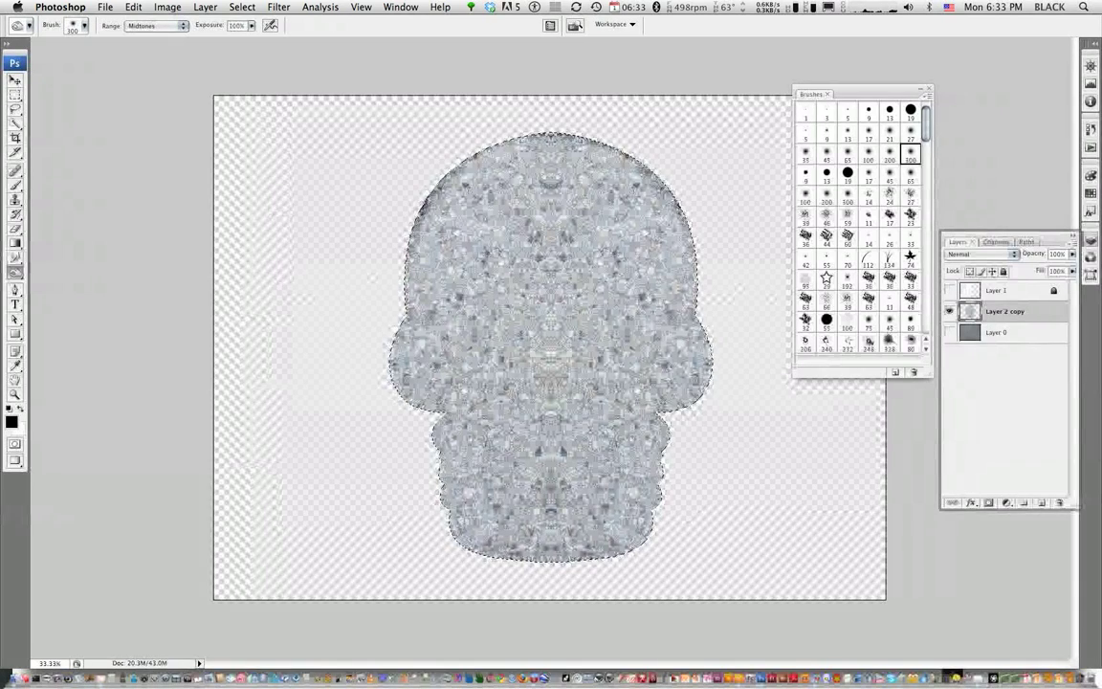
# Dock the Brush Presets panel with large thumbnails and burn the skull's top-left edge
pyautogui.moveTo(852, 94); pyautogui.dragTo(814, 80)
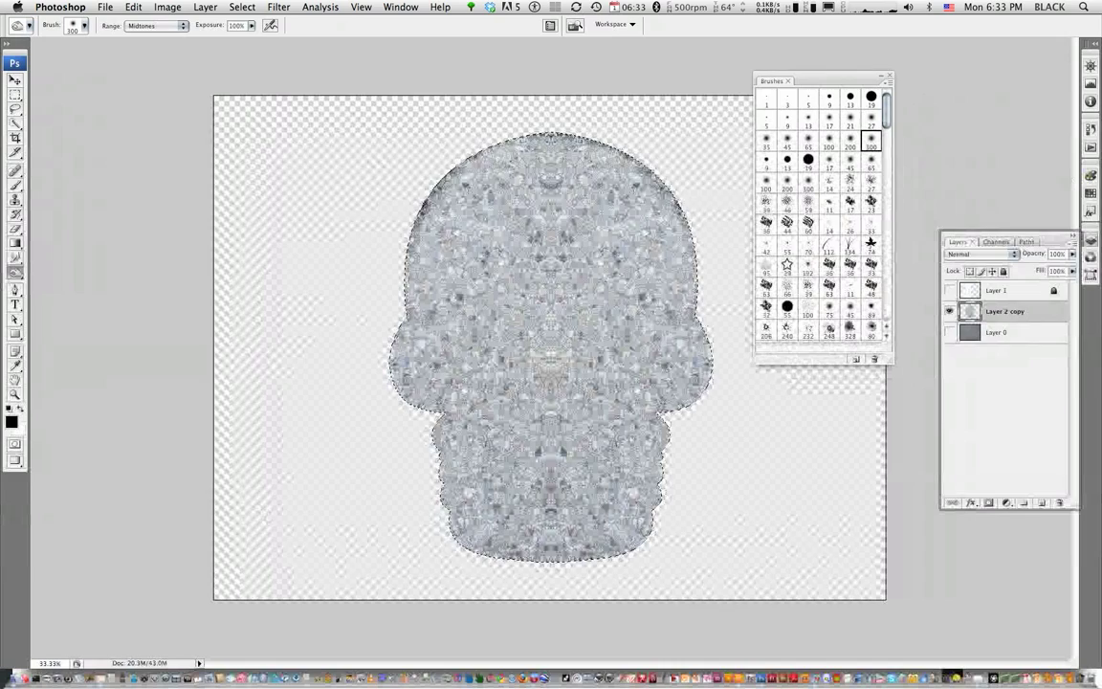
pyautogui.moveTo(814, 80); pyautogui.dragTo(1091, 288)
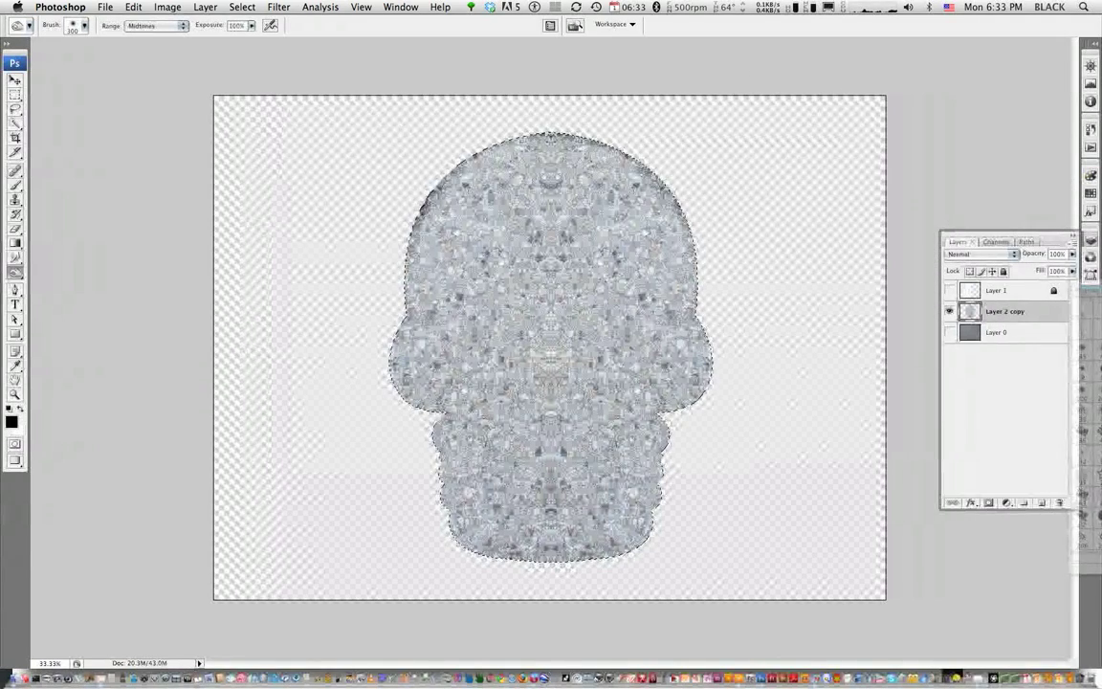
pyautogui.click(1091, 302)
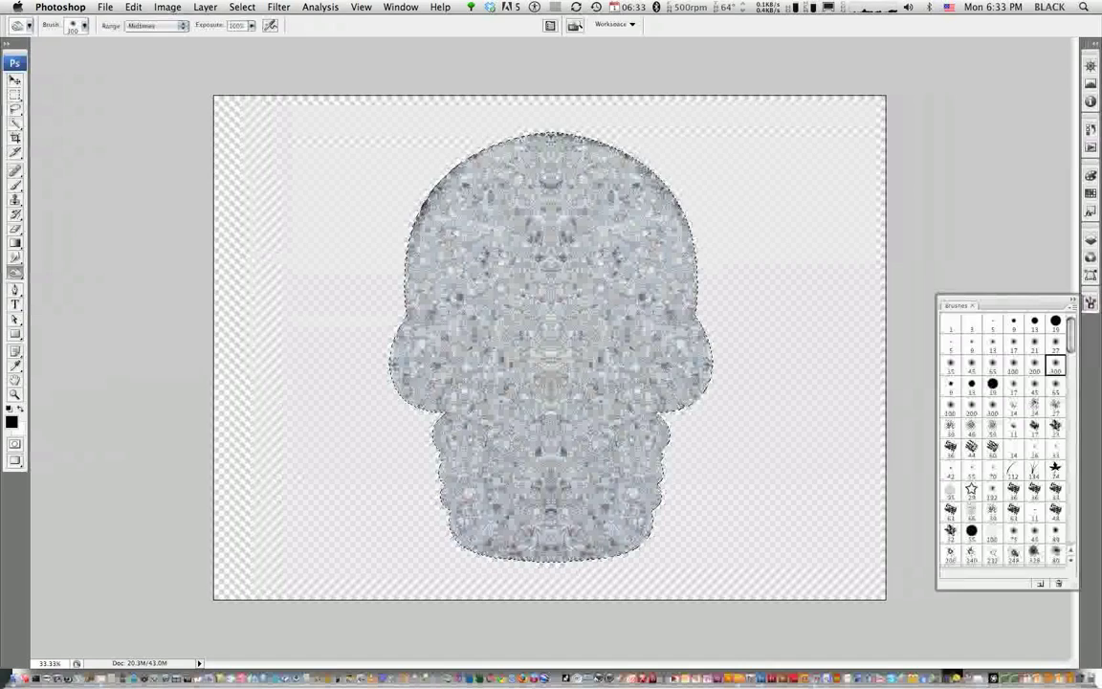
pyautogui.moveTo(1015, 304); pyautogui.dragTo(972, 273)
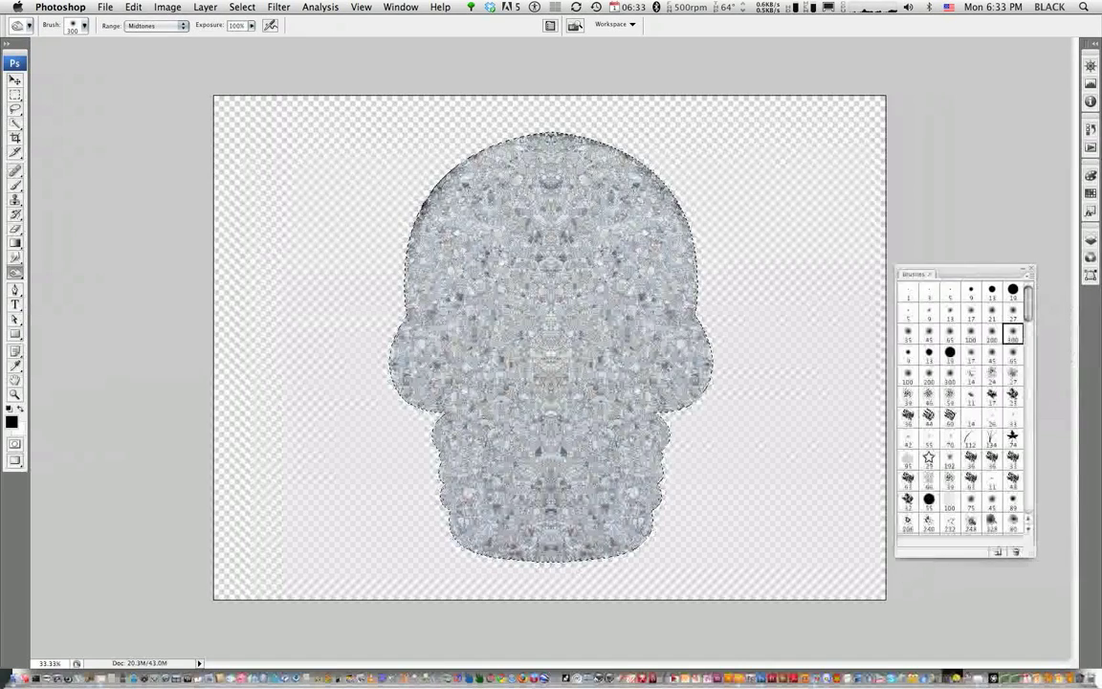
pyautogui.click(1029, 273)
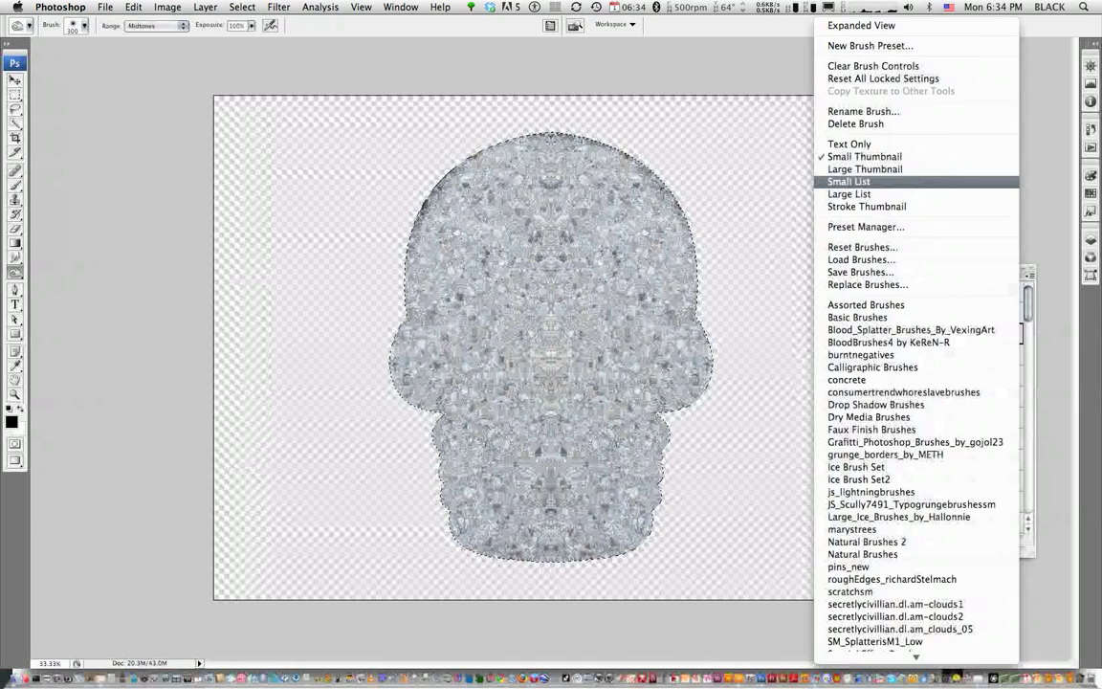
pyautogui.click(911, 182)
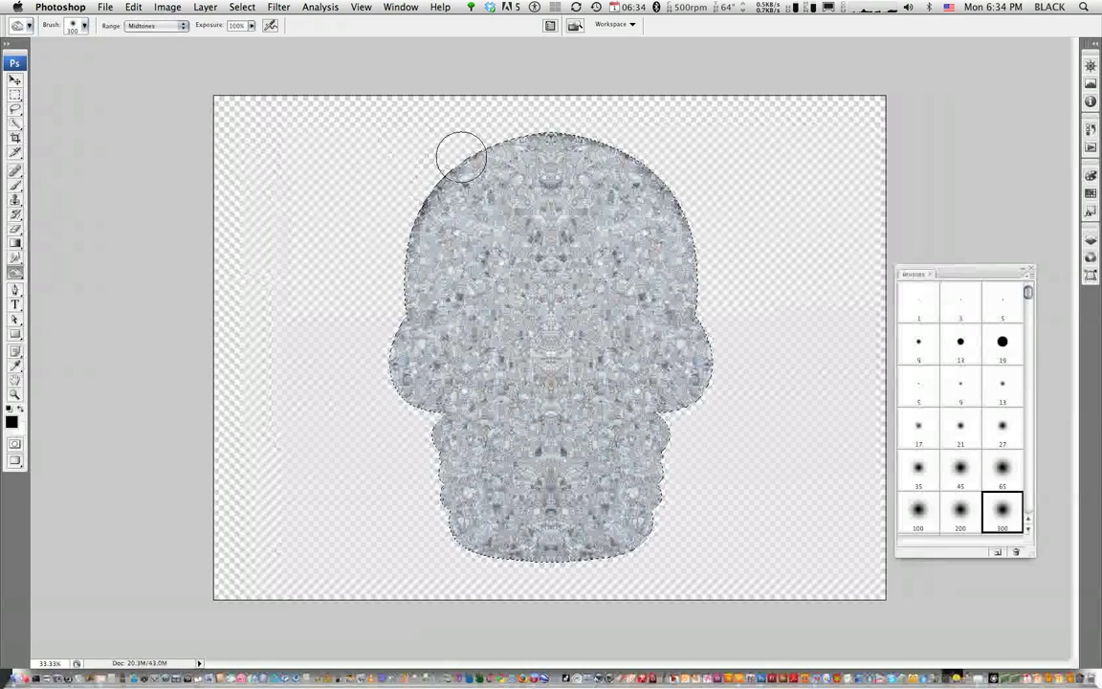
pyautogui.moveTo(470, 144)
pyautogui.mouseDown()
pyautogui.moveTo(544, 118)
pyautogui.moveTo(438, 167)
pyautogui.moveTo(380, 352)
pyautogui.mouseUp()
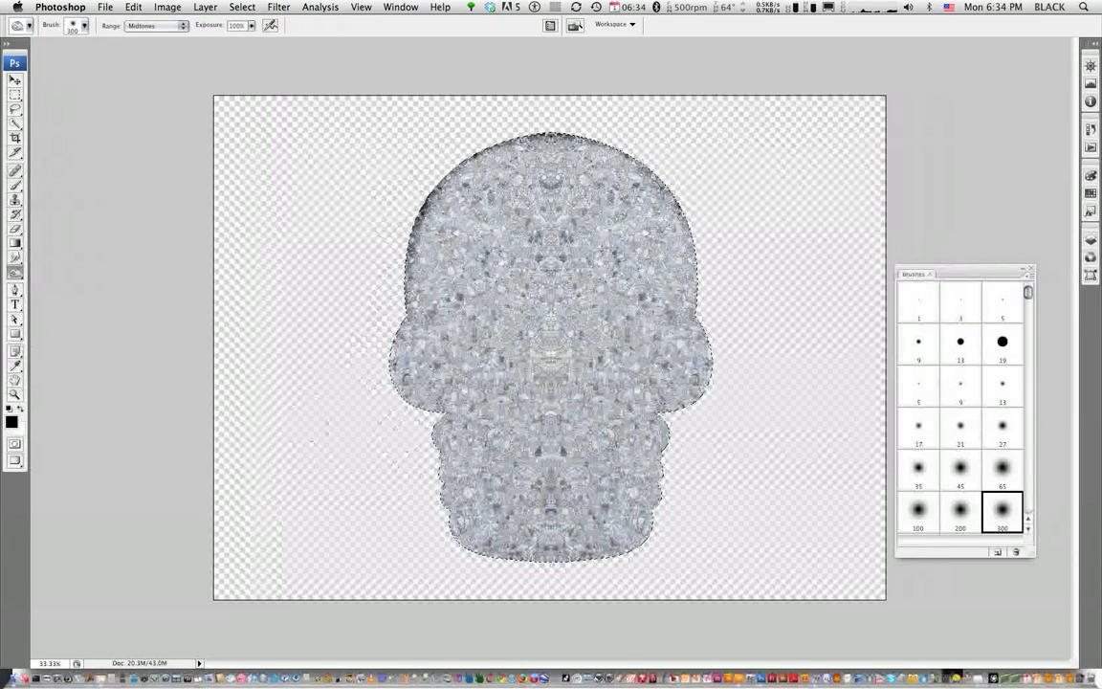
# Zoom into the skull's middle and burn the left and right cheek-notch edges
pyautogui.click(14, 394)
pyautogui.moveTo(307, 266); pyautogui.dragTo(701, 507)
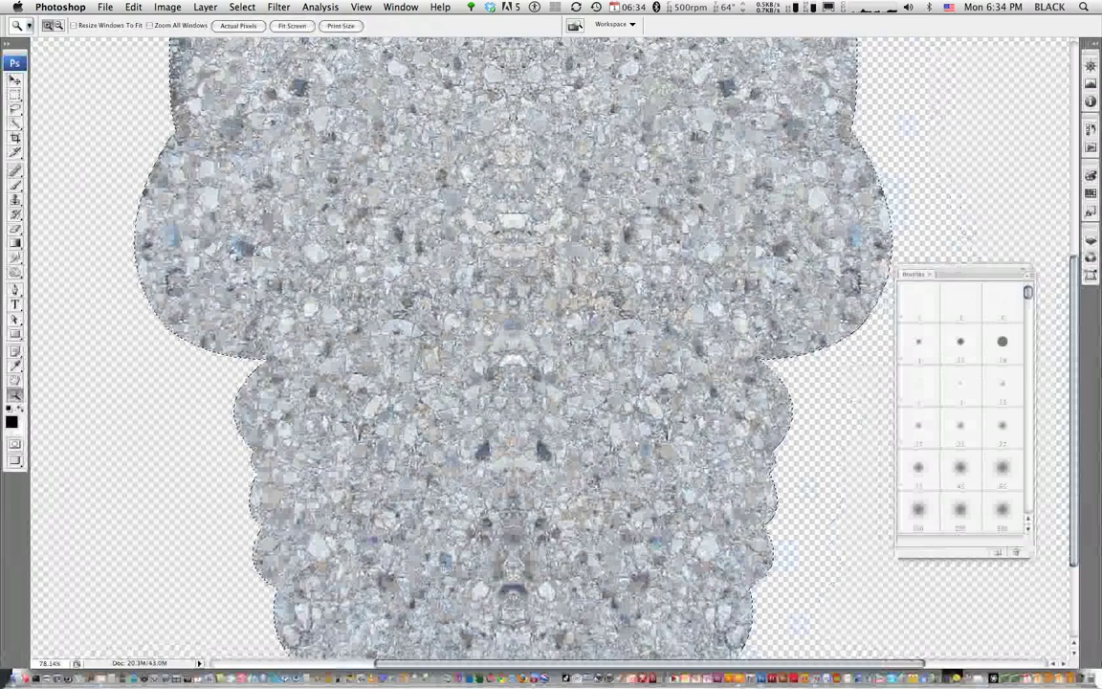
pyautogui.press('r')
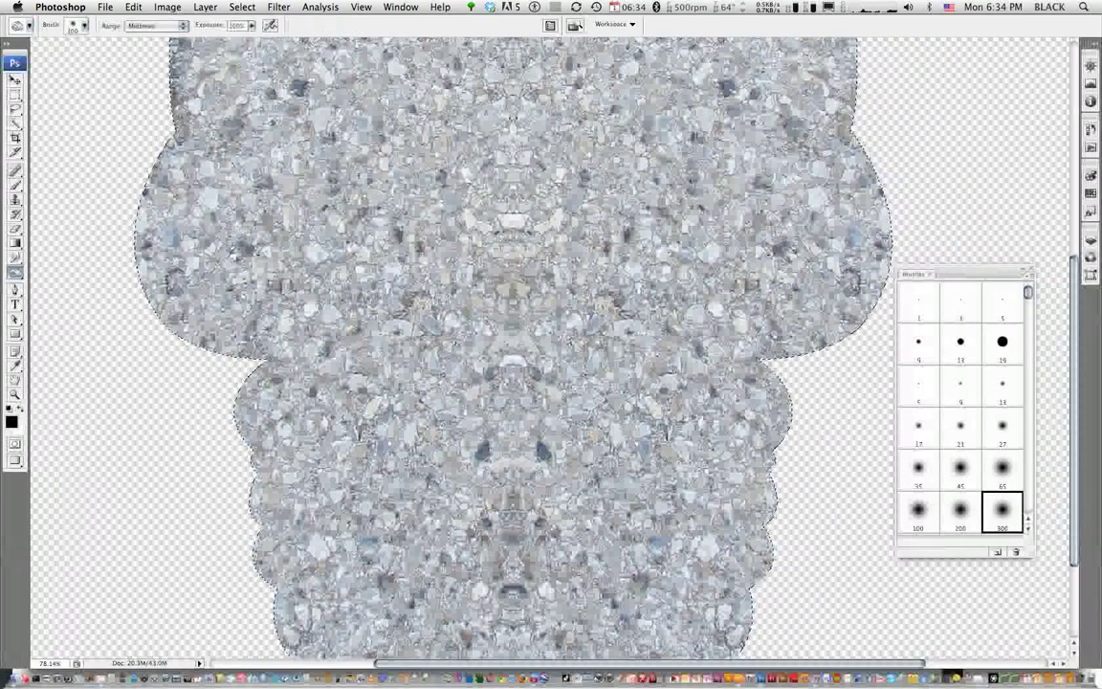
pyautogui.press('o')
pyautogui.moveTo(246, 357); pyautogui.dragTo(258, 368)
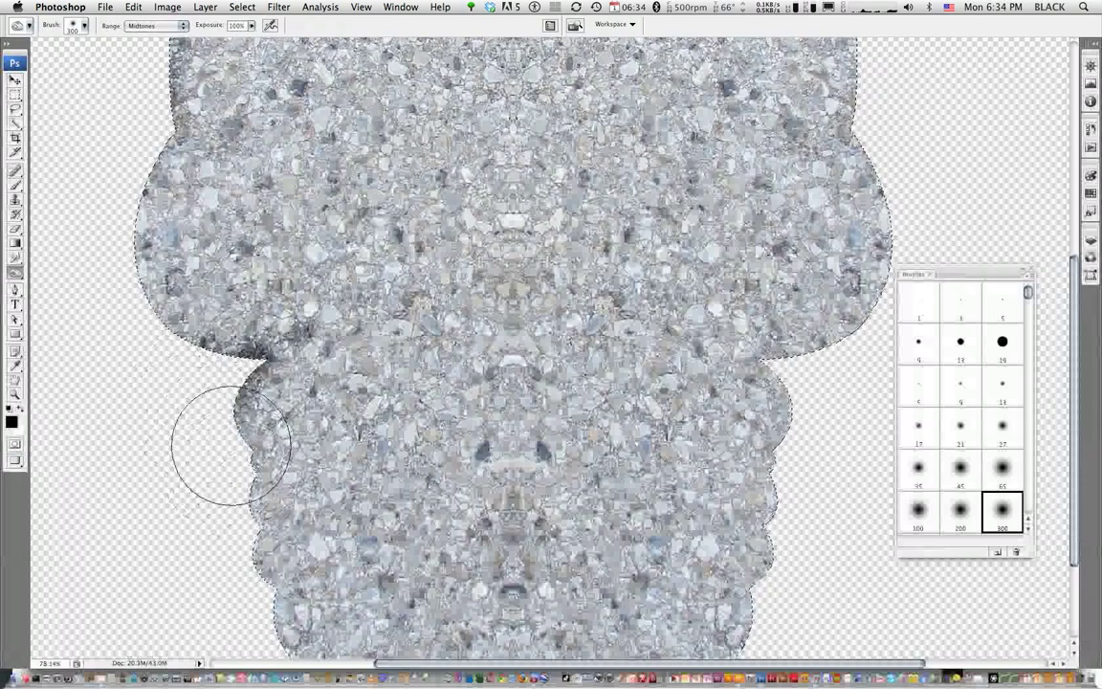
pyautogui.hscroll(5, 551, 344)
pyautogui.moveTo(554, 344)
pyautogui.mouseDown()
pyautogui.moveTo(680, 237)
pyautogui.moveTo(505, 340)
pyautogui.mouseUp()
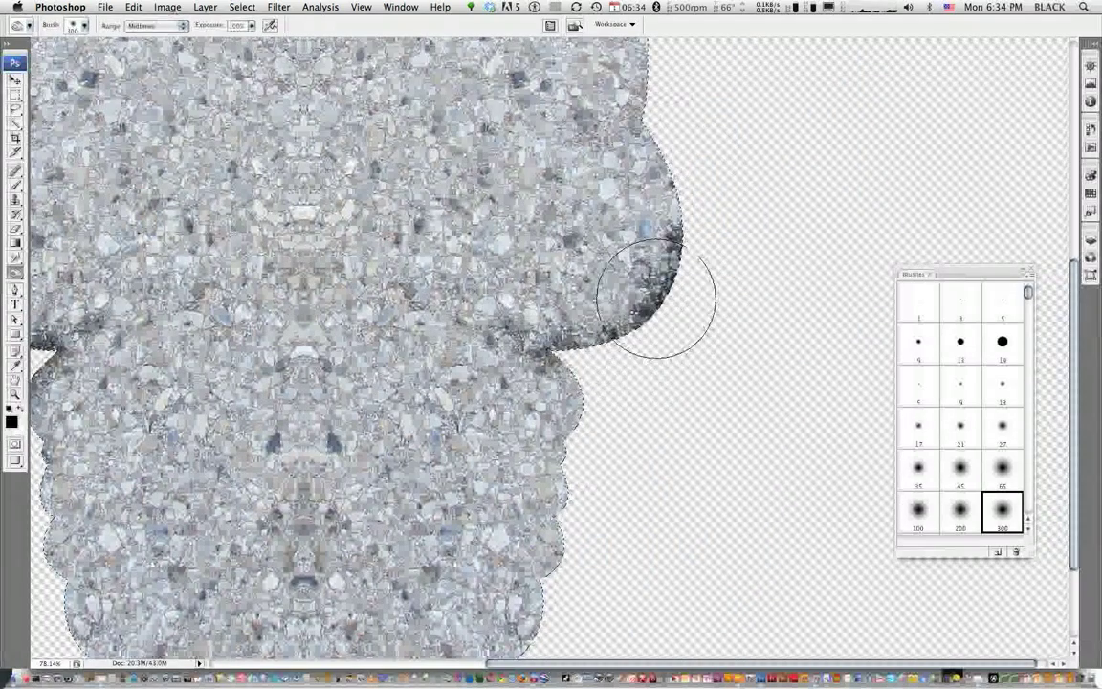
pyautogui.hscroll(-1, 505, 339)
pyautogui.hscroll(-4, 505, 340)
pyautogui.moveTo(325, 335); pyautogui.dragTo(422, 278)
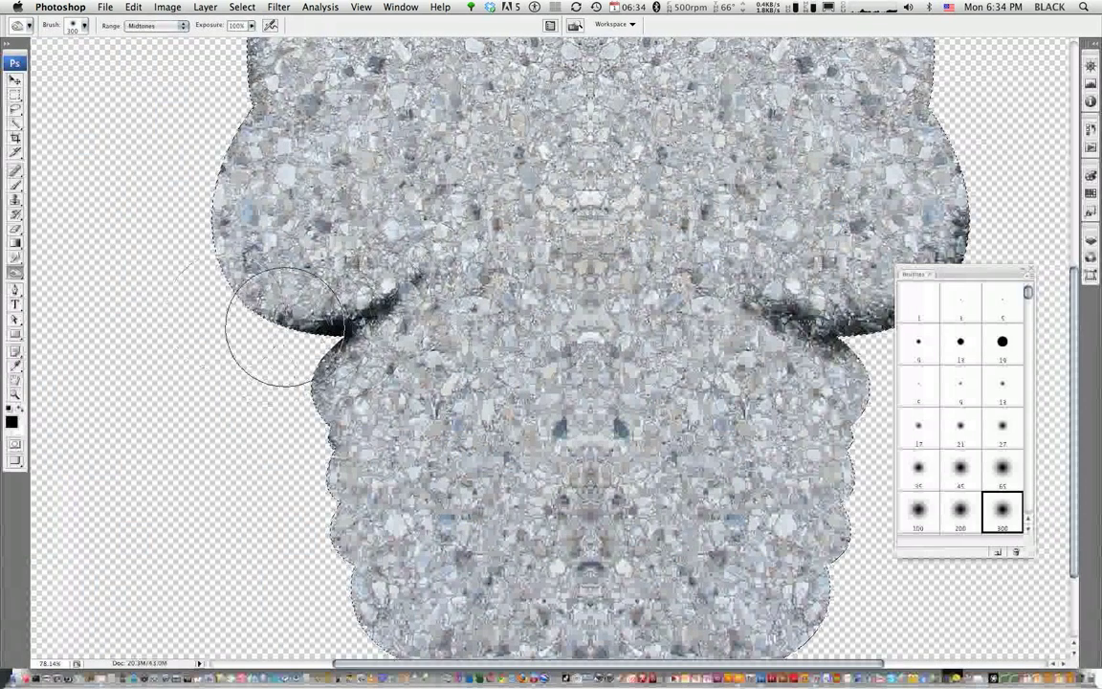
# Burn the jaw bumps and edges along both sides of the skull
pyautogui.hscroll(5, 437, 268)
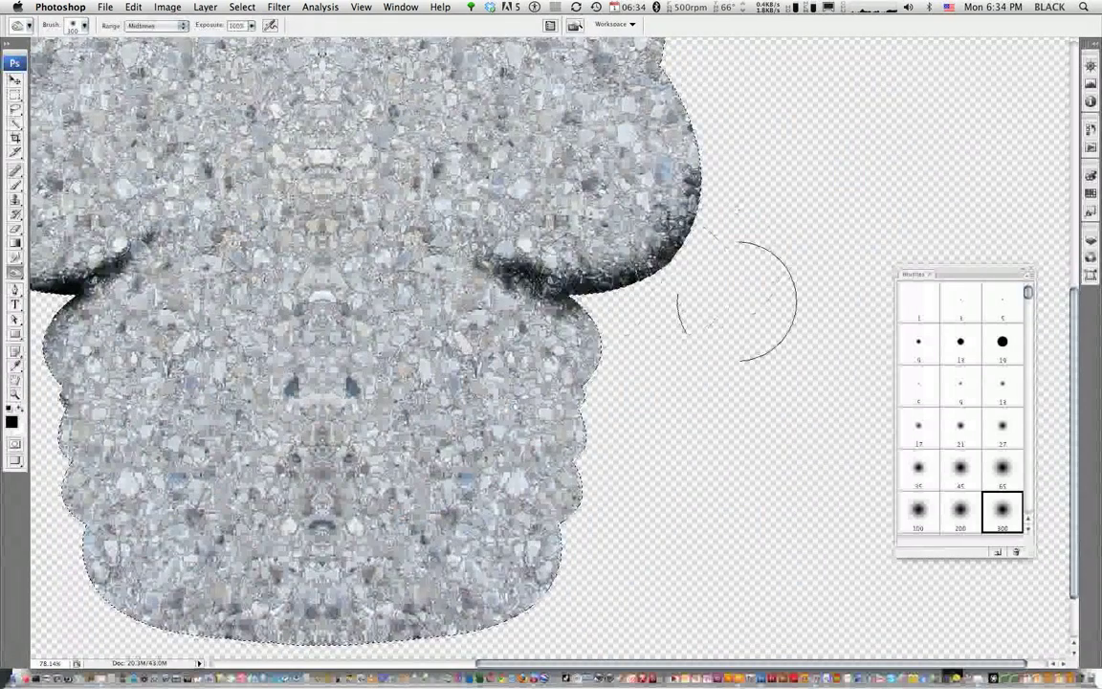
pyautogui.scroll(-1, 669, 297)
pyautogui.hscroll(-3, 216, 246)
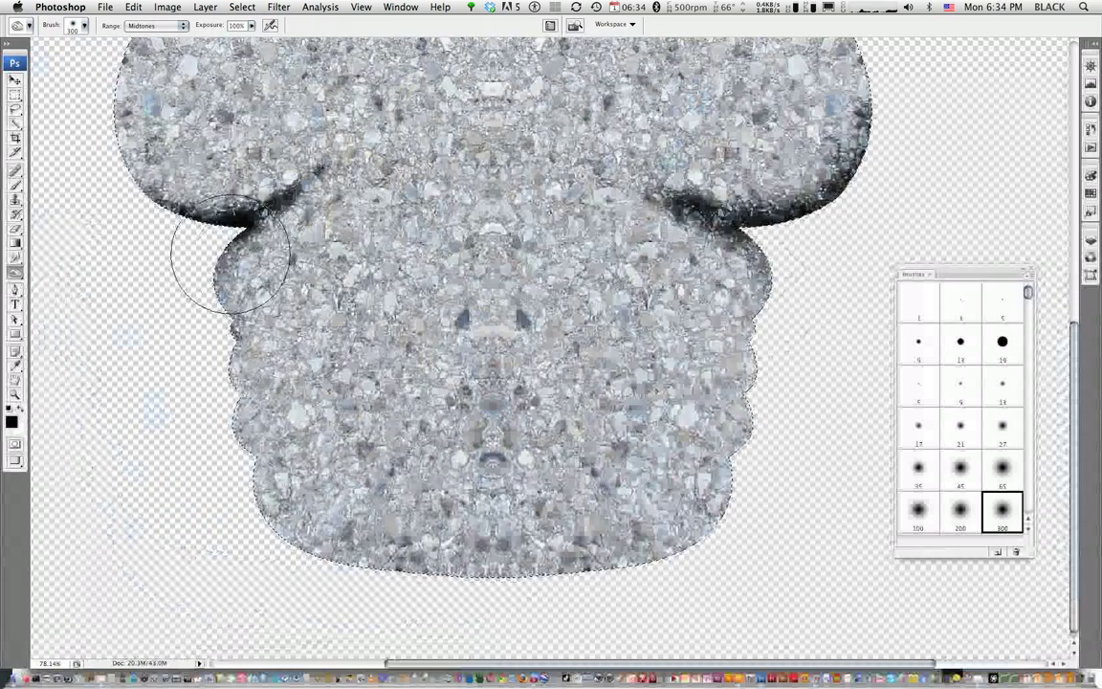
pyautogui.hscroll(-1, 276, 332)
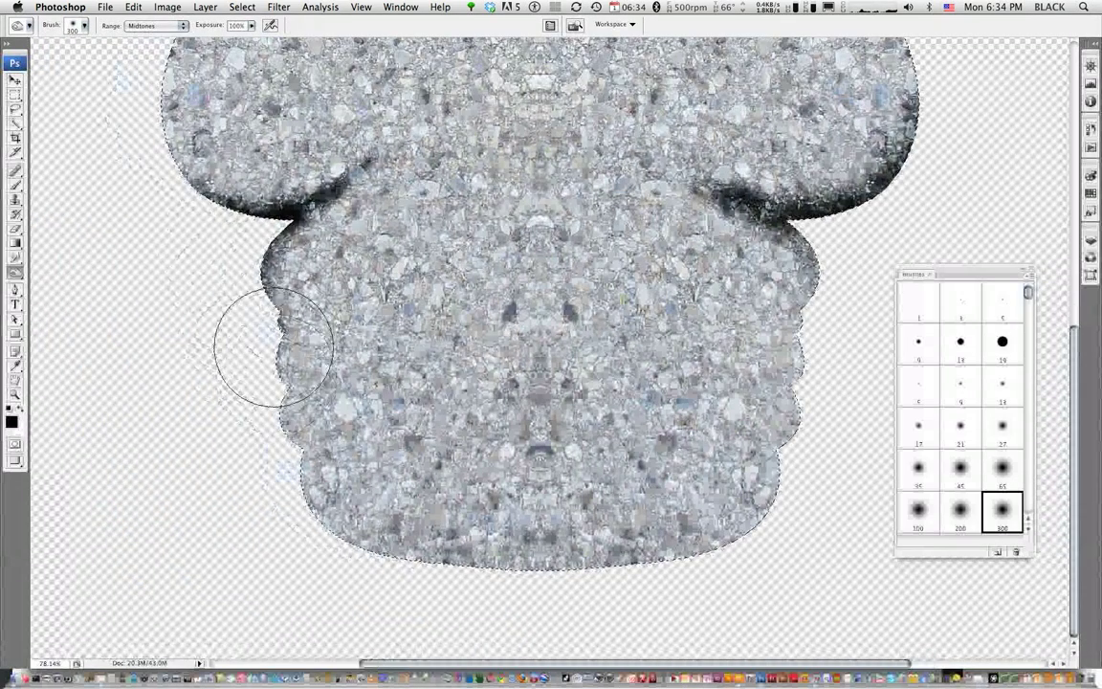
pyautogui.moveTo(275, 408); pyautogui.dragTo(278, 415)
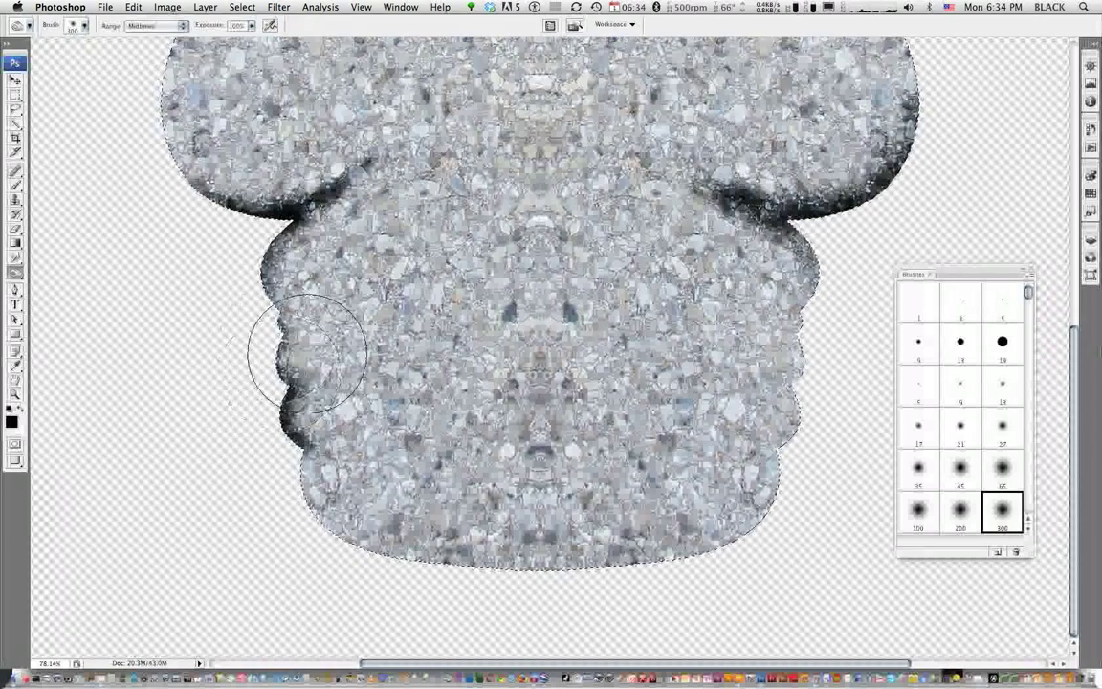
pyautogui.hscroll(5, 566, 357)
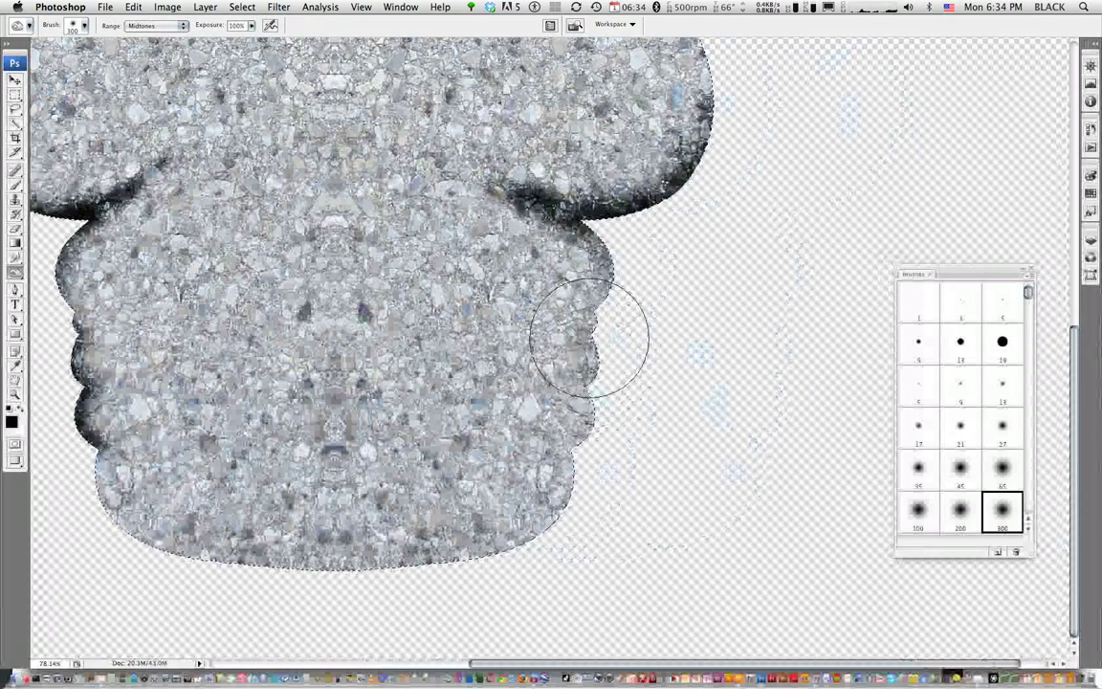
pyautogui.moveTo(602, 352); pyautogui.dragTo(593, 393)
pyautogui.moveTo(588, 441)
pyautogui.mouseDown()
pyautogui.moveTo(571, 456)
pyautogui.moveTo(603, 394)
pyautogui.moveTo(586, 374)
pyautogui.moveTo(593, 307)
pyautogui.mouseUp()
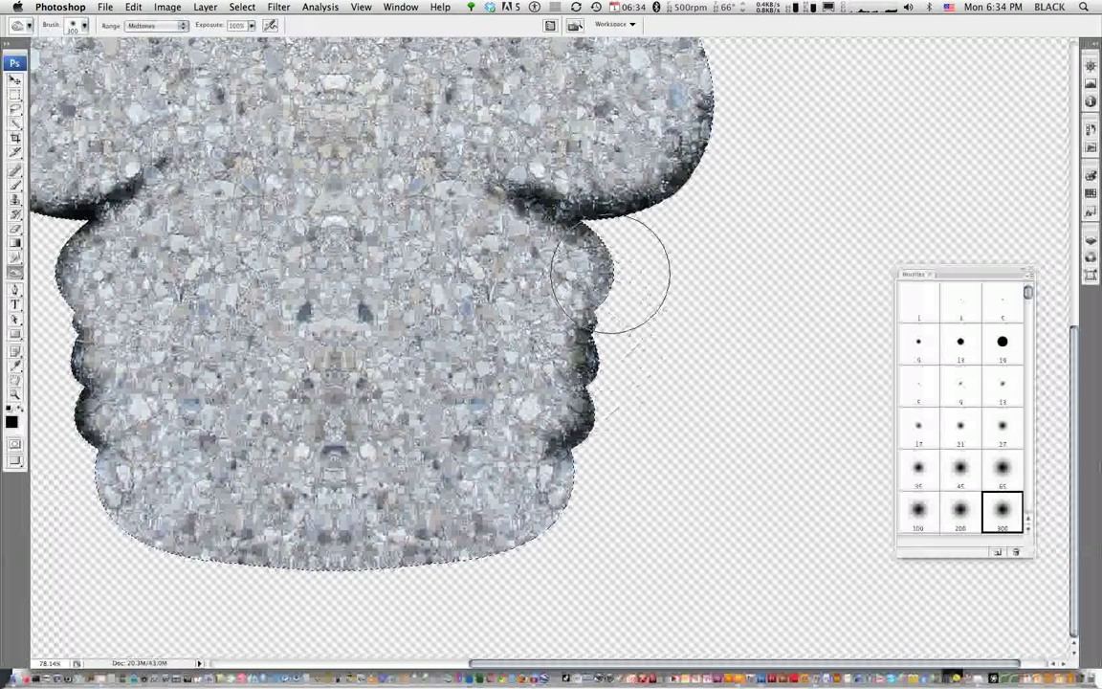
pyautogui.hscroll(-5, 431, 325)
pyautogui.scroll(2, 430, 325)
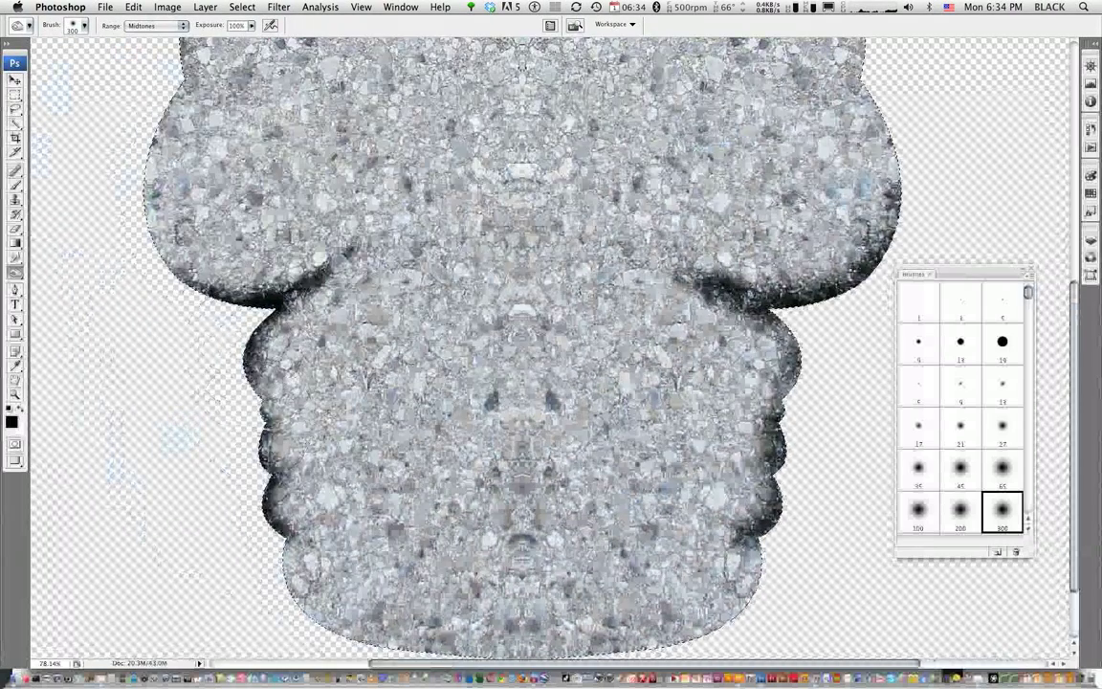
pyautogui.scroll(5, 191, 402)
pyautogui.scroll(1, 191, 393)
pyautogui.moveTo(192, 386)
pyautogui.mouseDown()
pyautogui.moveTo(241, 337)
pyautogui.moveTo(187, 409)
pyautogui.moveTo(190, 235)
pyautogui.mouseUp()
pyautogui.moveTo(201, 340); pyautogui.dragTo(185, 393)
pyautogui.hscroll(2, 187, 392)
# Darken the skull's right edge and the right side of the dome
pyautogui.hscroll(5, 383, 397)
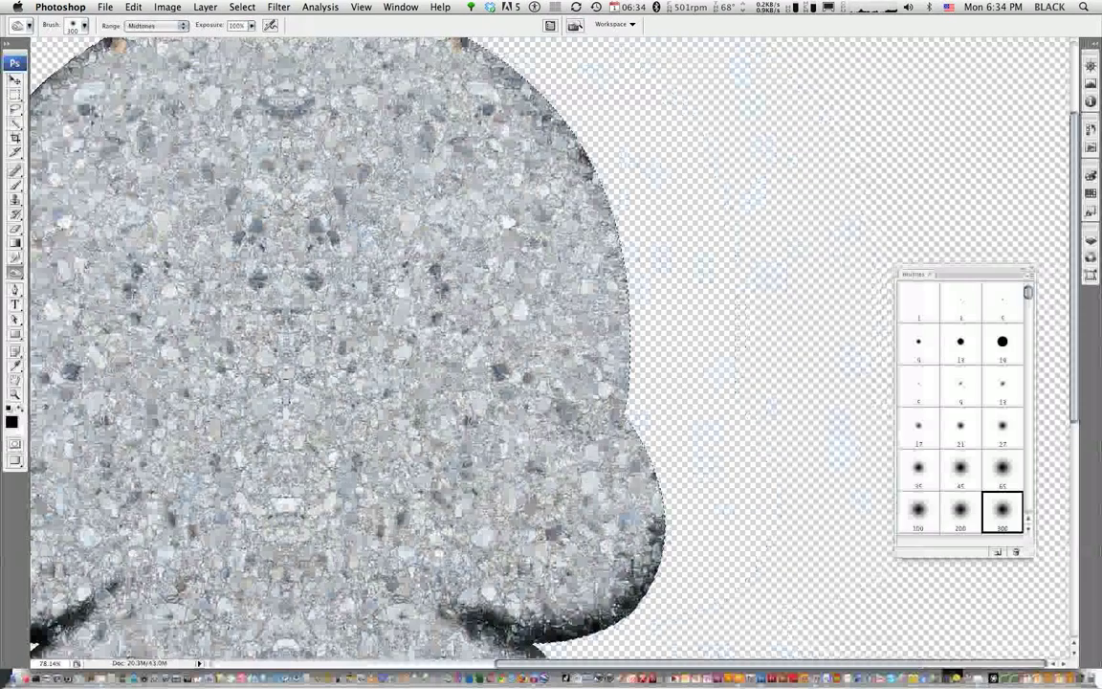
pyautogui.moveTo(663, 465); pyautogui.dragTo(651, 423)
pyautogui.hscroll(-5, 498, 249)
pyautogui.scroll(4, 383, 172)
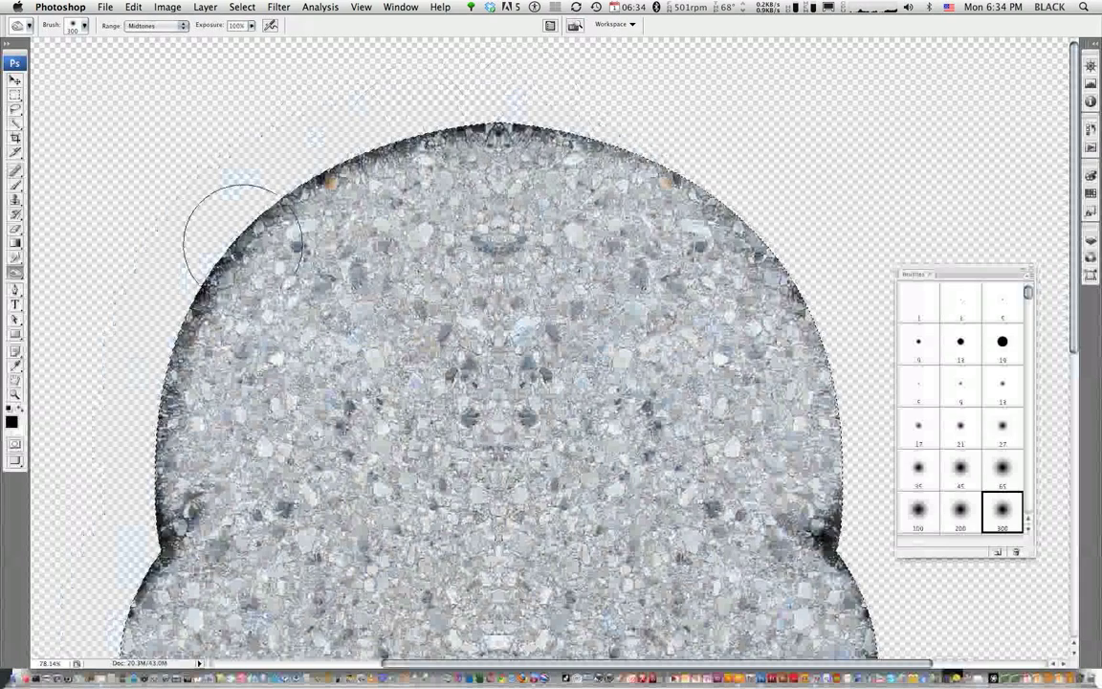
pyautogui.hscroll(5, 603, 148)
pyautogui.scroll(-3, 603, 147)
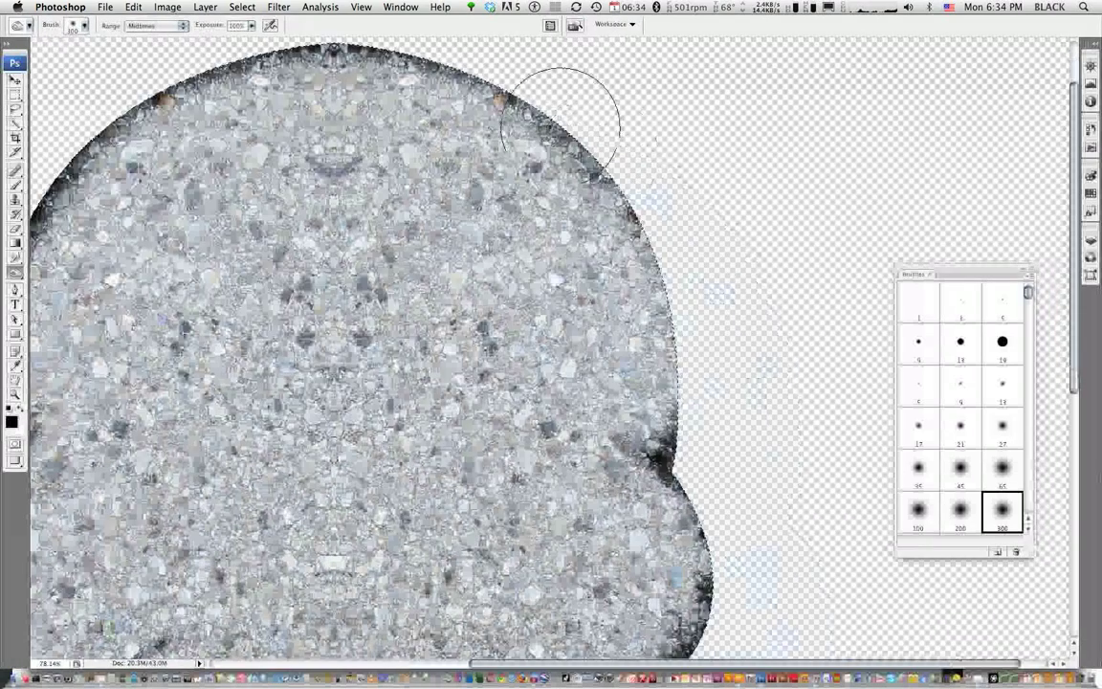
pyautogui.moveTo(623, 177)
pyautogui.mouseDown()
pyautogui.moveTo(652, 246)
pyautogui.moveTo(622, 292)
pyautogui.mouseUp()
# Burn the lower scalloped edges and the bottom of the jaw
pyautogui.scroll(-6, 622, 292)
pyautogui.hscroll(-4, 622, 292)
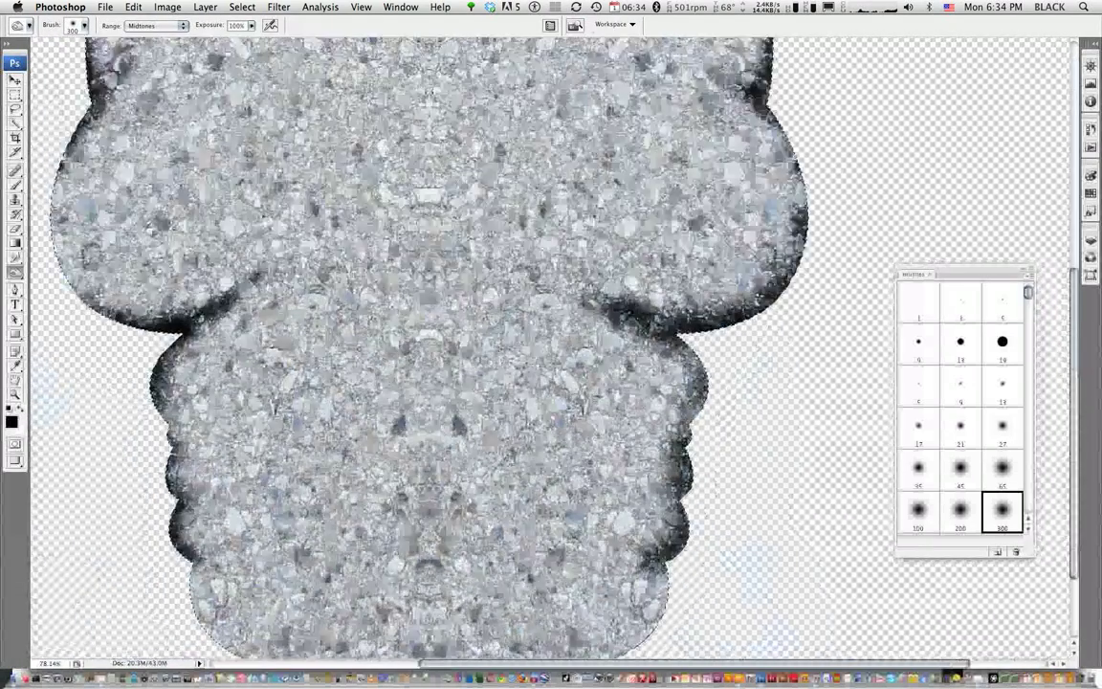
pyautogui.scroll(-3, 478, 334)
pyautogui.moveTo(307, 445)
pyautogui.mouseDown()
pyautogui.moveTo(313, 456)
pyautogui.moveTo(259, 468)
pyautogui.moveTo(283, 529)
pyautogui.moveTo(590, 579)
pyautogui.moveTo(611, 563)
pyautogui.moveTo(677, 554)
pyautogui.mouseUp()
pyautogui.moveTo(739, 517); pyautogui.dragTo(714, 524)
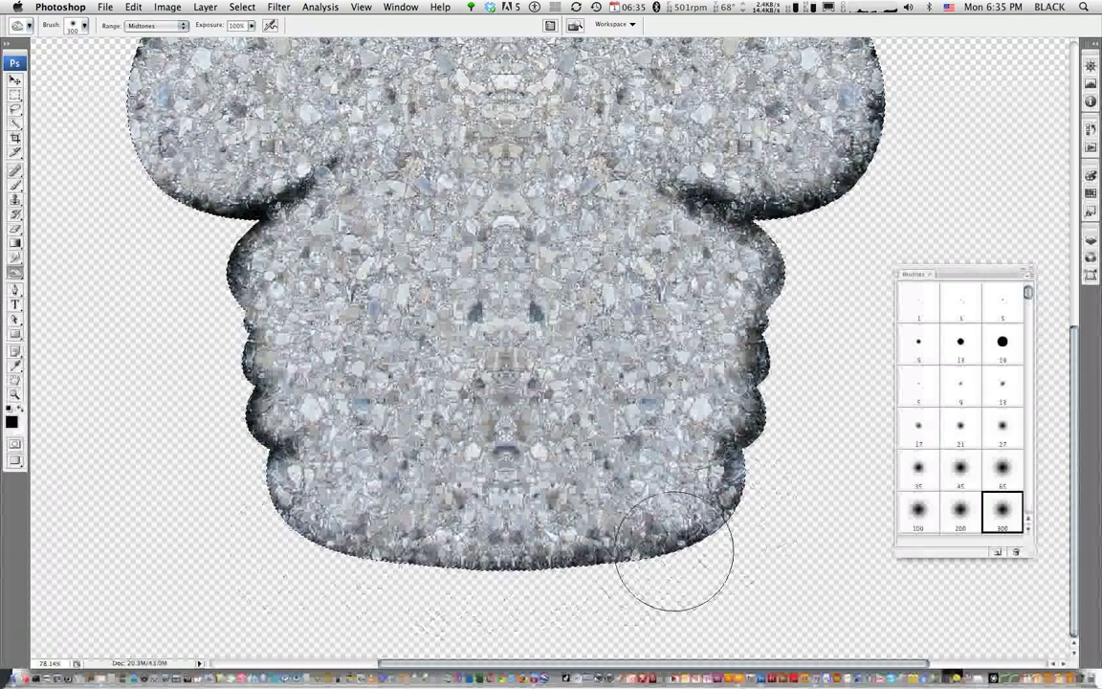
pyautogui.moveTo(299, 561)
pyautogui.mouseDown()
pyautogui.moveTo(277, 517)
pyautogui.moveTo(492, 560)
pyautogui.moveTo(529, 550)
pyautogui.mouseUp()
pyautogui.scroll(2, 529, 551)
pyautogui.scroll(1, 448, 269)
pyautogui.scroll(2, 448, 269)
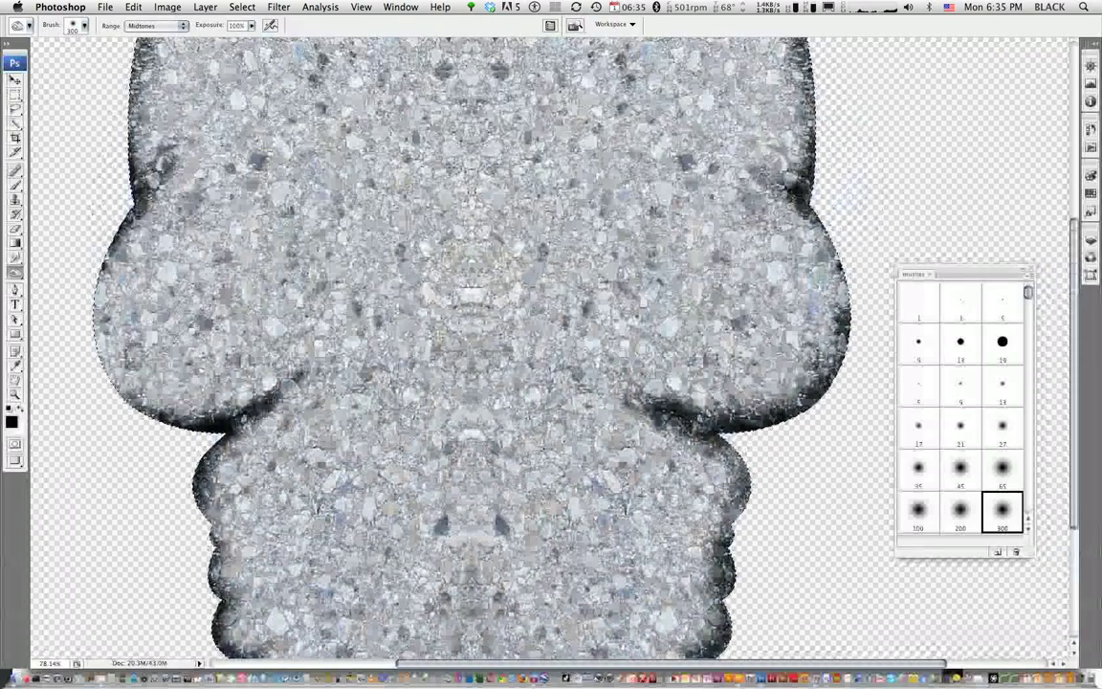
pyautogui.scroll(1, 448, 269)
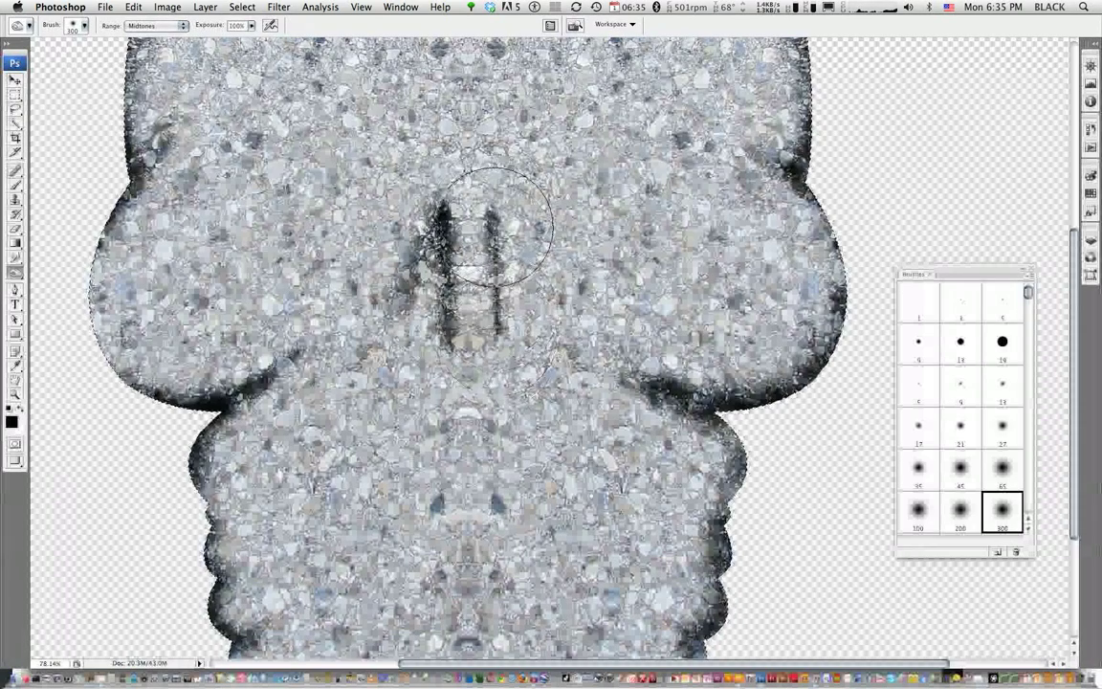
# Dodge beside the right nose streak and along the lower jaw's left edge, then enlarge the brush to 65 px
pyautogui.moveTo(496, 287); pyautogui.dragTo(505, 231)
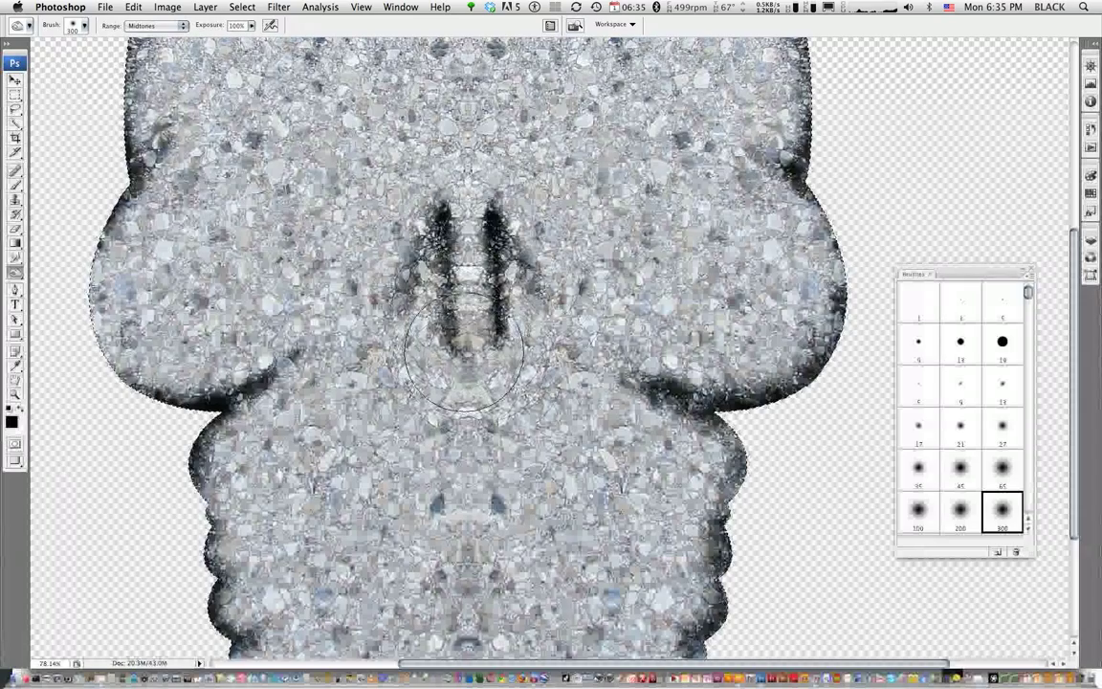
pyautogui.scroll(5, 414, 457)
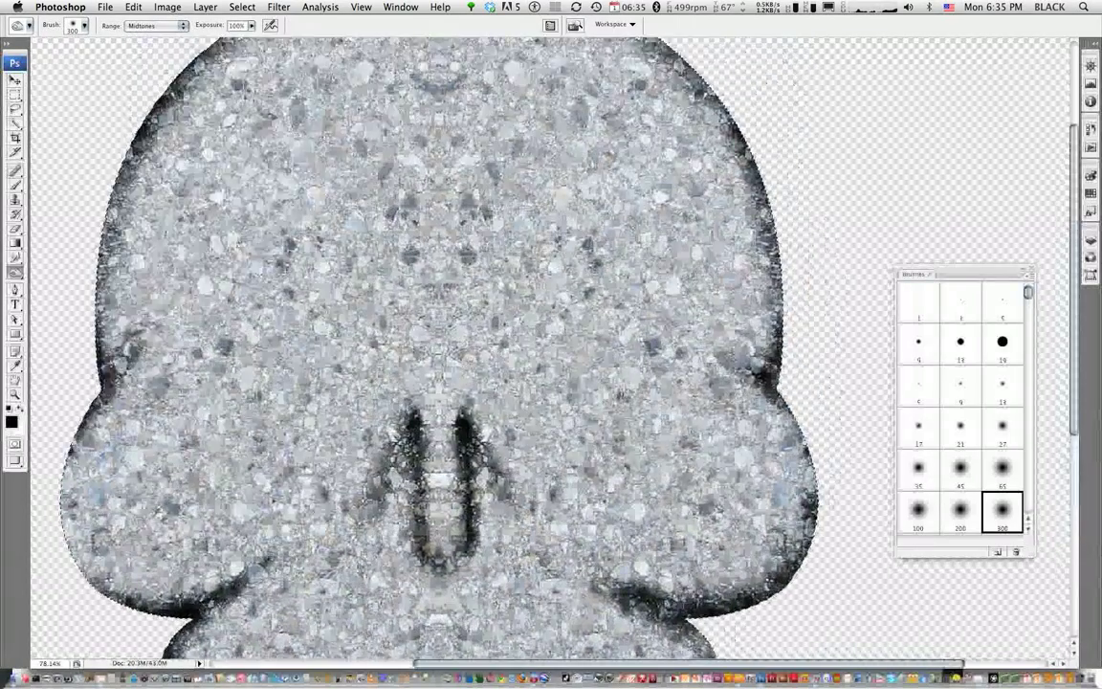
pyautogui.scroll(2, 443, 393)
pyautogui.scroll(-5, 357, 307)
pyautogui.scroll(-3, 316, 354)
pyautogui.moveTo(270, 394); pyautogui.dragTo(354, 407)
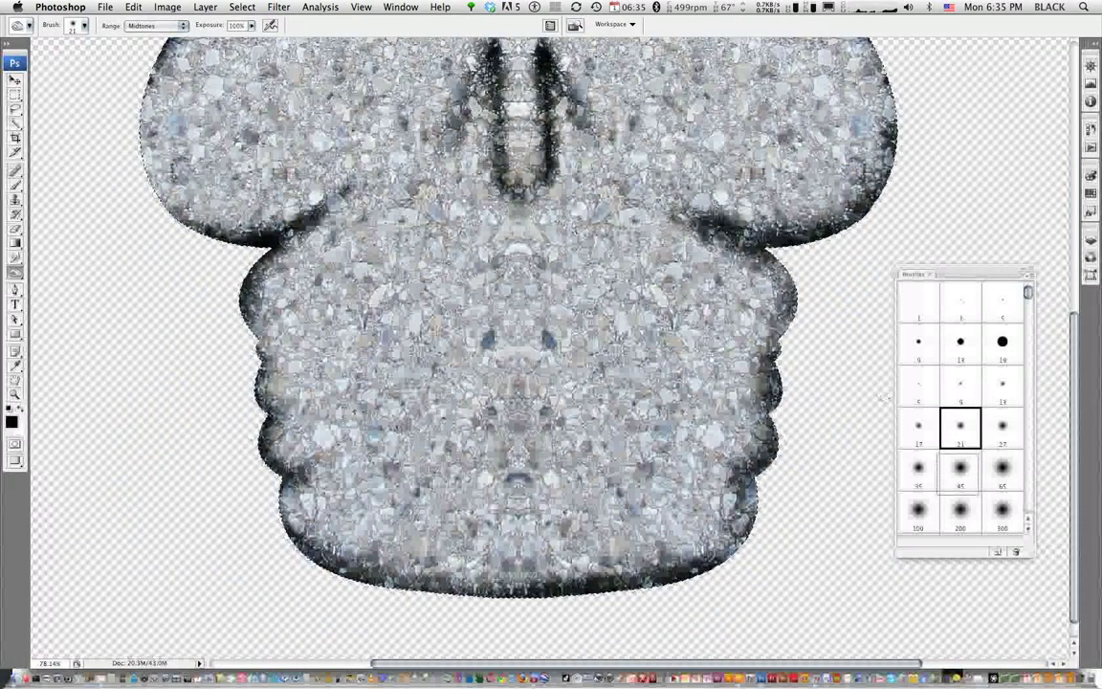
pyautogui.press('.')
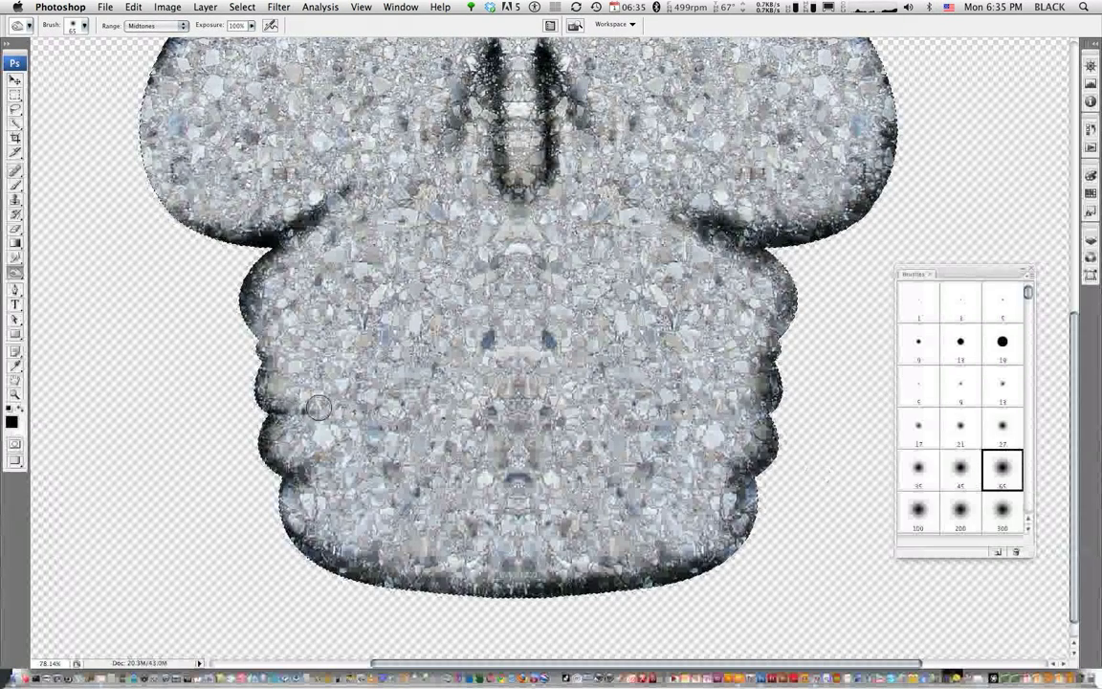
# Burn two horizontal tooth-line creases across the lower jaw with the 200 px soft brush
pyautogui.click(960, 512)
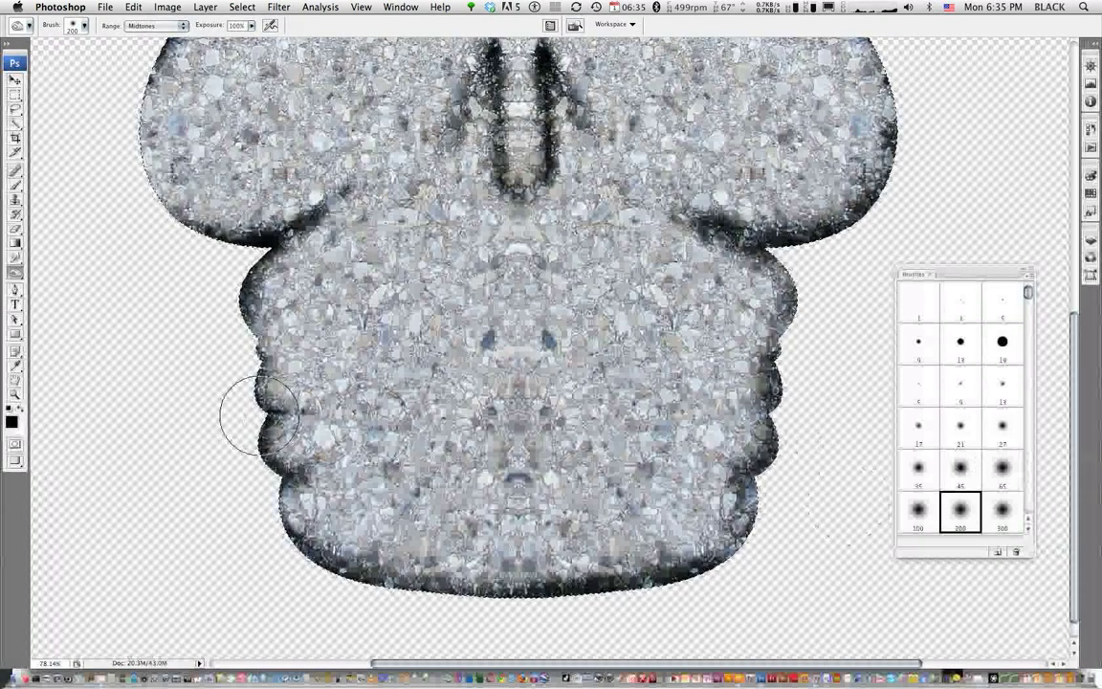
pyautogui.moveTo(342, 421); pyautogui.dragTo(573, 412)
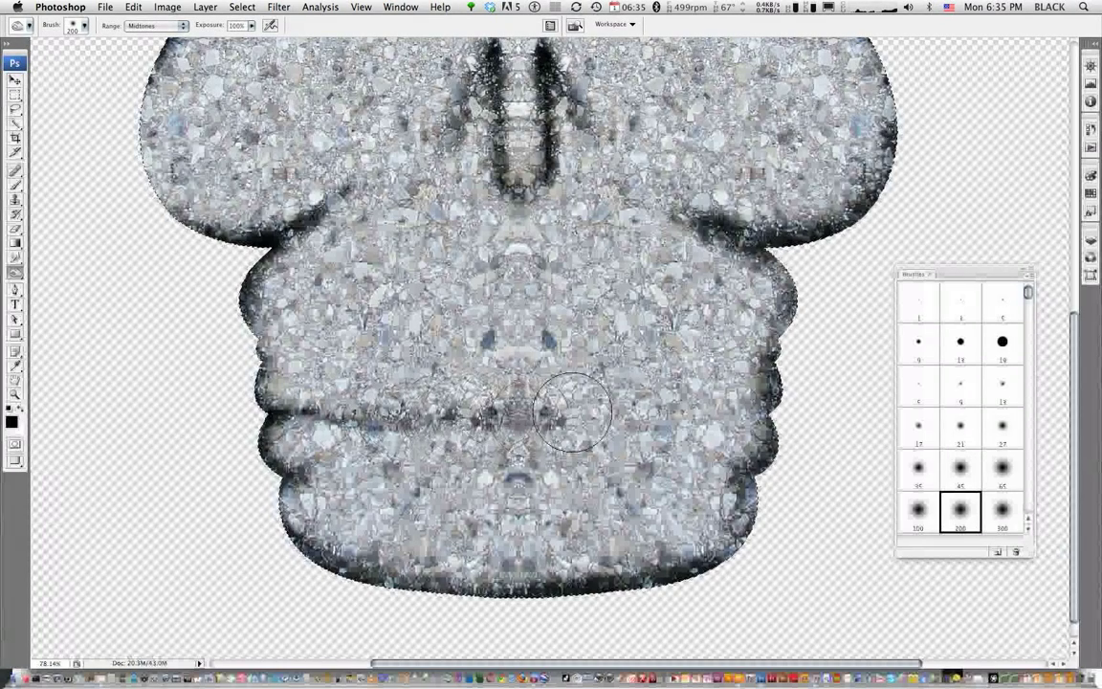
pyautogui.moveTo(572, 412)
pyautogui.mouseDown()
pyautogui.moveTo(735, 419)
pyautogui.moveTo(498, 418)
pyautogui.moveTo(275, 377)
pyautogui.moveTo(389, 376)
pyautogui.moveTo(485, 403)
pyautogui.moveTo(745, 366)
pyautogui.moveTo(550, 391)
pyautogui.mouseUp()
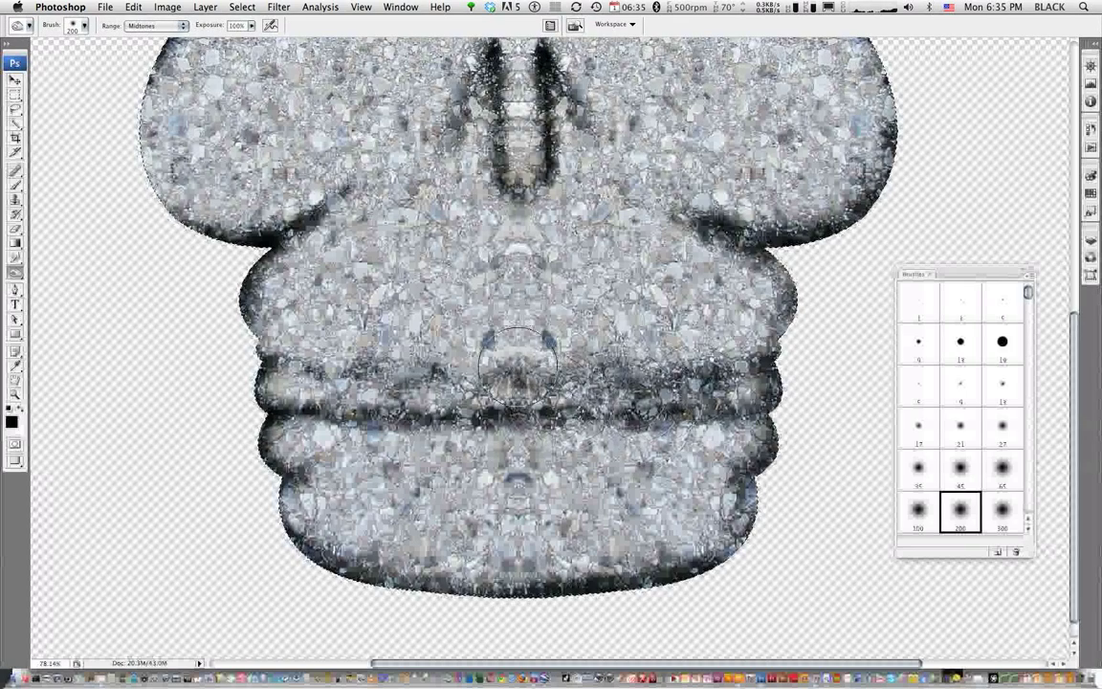
pyautogui.moveTo(550, 390); pyautogui.dragTo(247, 442)
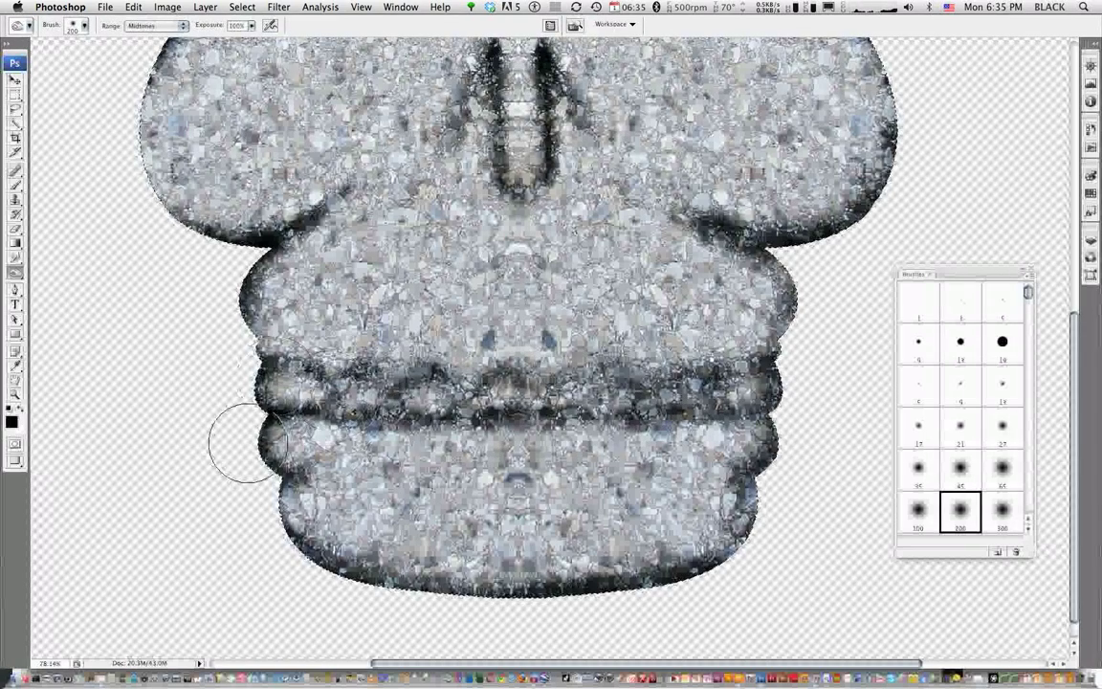
pyautogui.moveTo(321, 457)
pyautogui.mouseDown()
pyautogui.moveTo(568, 452)
pyautogui.moveTo(735, 476)
pyautogui.mouseUp()
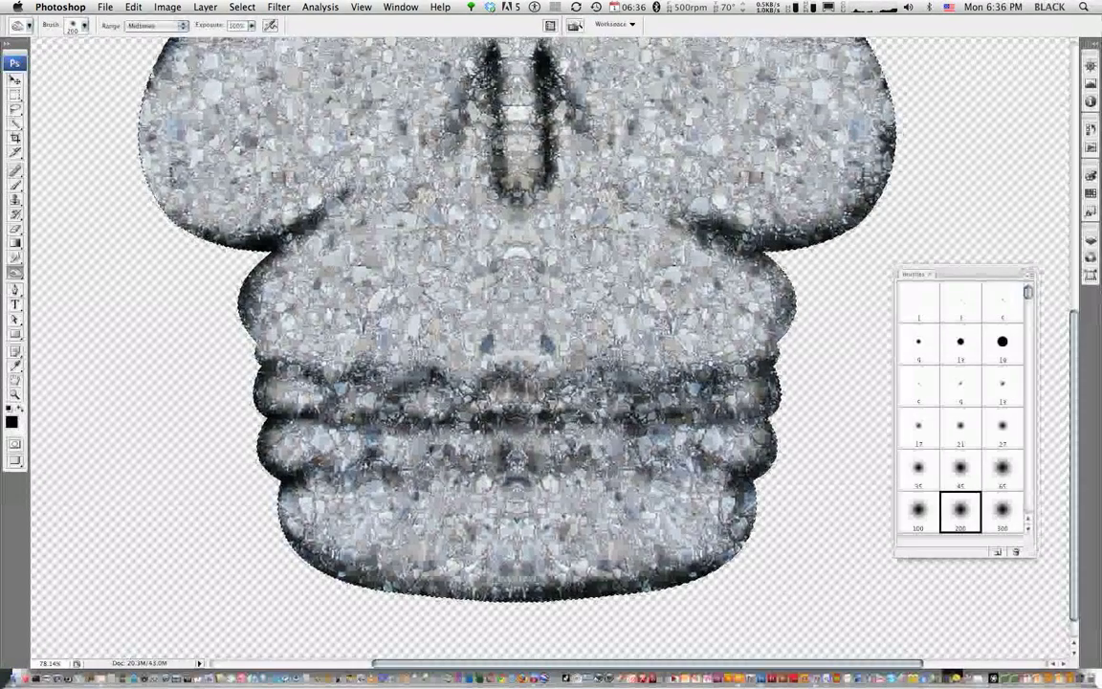
pyautogui.scroll(5, 383, 536)
# Burn the upper tooth crease, the skull's right outline and the top of the dome darker
pyautogui.moveTo(301, 436)
pyautogui.mouseDown()
pyautogui.moveTo(815, 449)
pyautogui.moveTo(270, 421)
pyautogui.mouseUp()
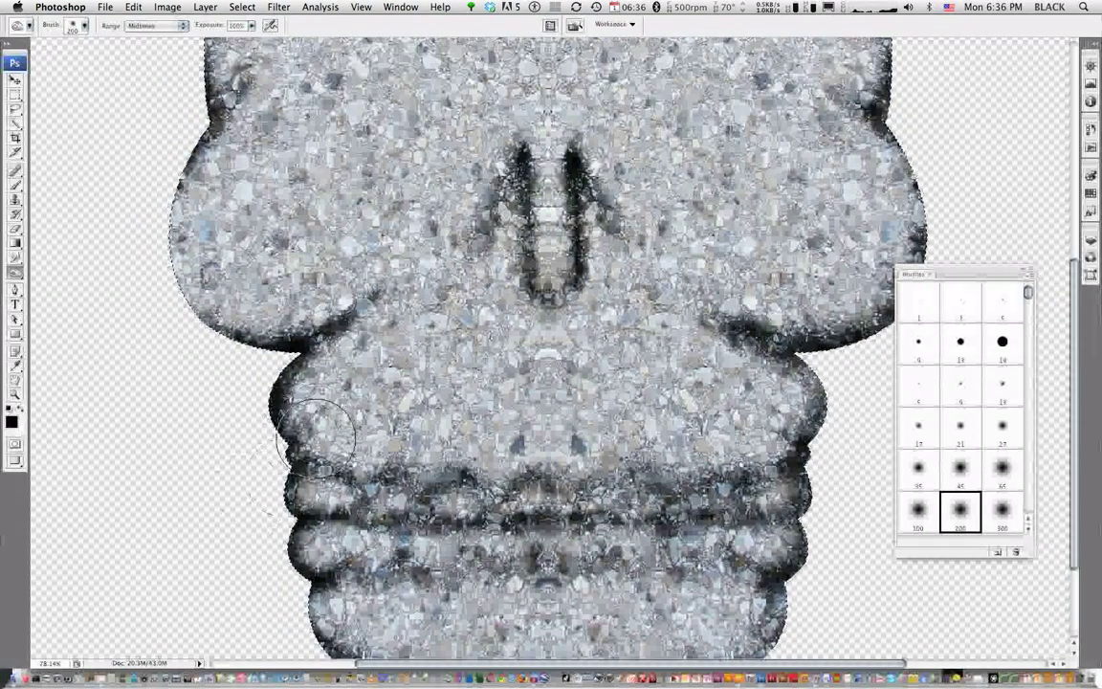
pyautogui.scroll(5, 256, 343)
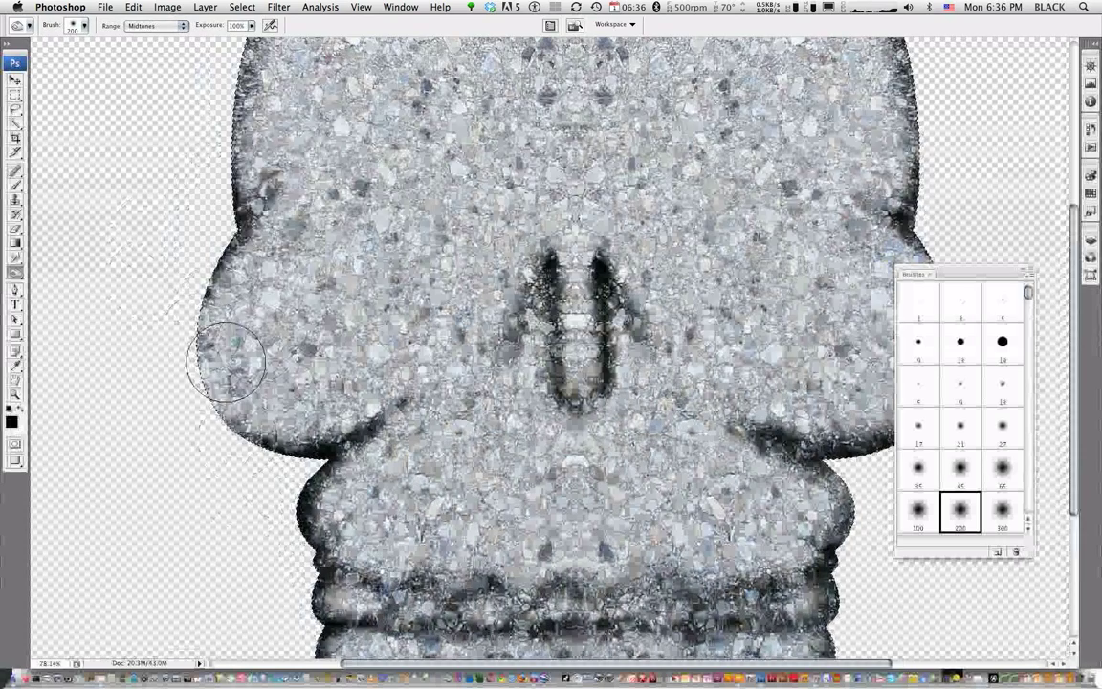
pyautogui.hscroll(5, 196, 321)
pyautogui.moveTo(661, 235); pyautogui.dragTo(689, 275)
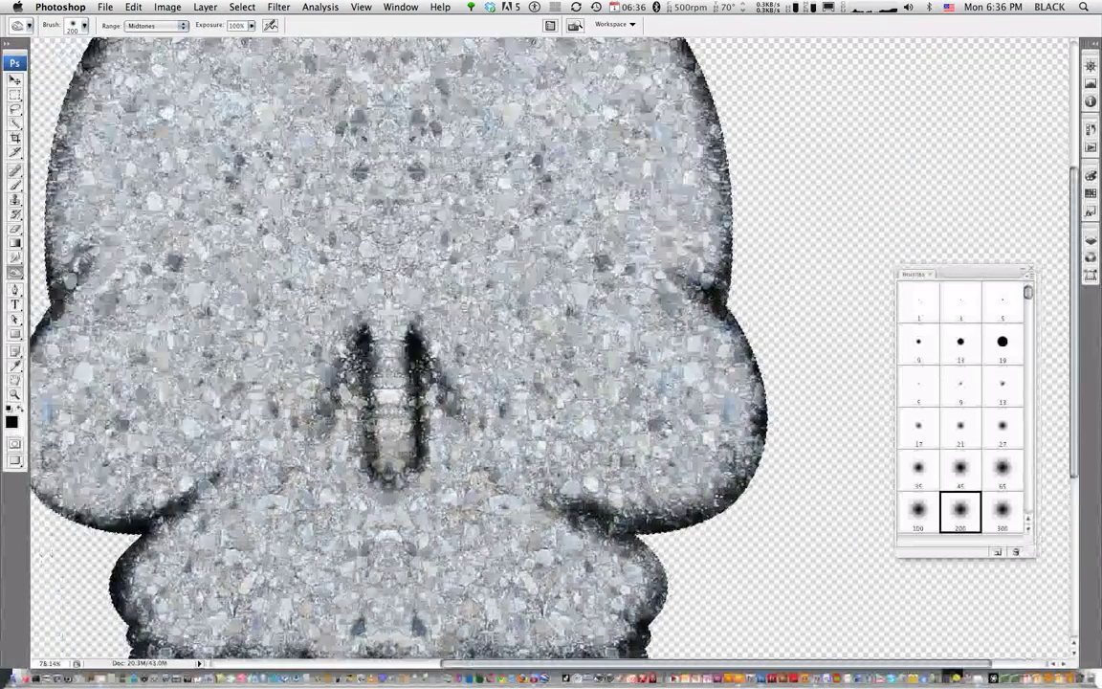
pyautogui.scroll(5, 689, 275)
pyautogui.hscroll(-4, 689, 275)
pyautogui.moveTo(557, 162)
pyautogui.mouseDown()
pyautogui.moveTo(393, 135)
pyautogui.moveTo(591, 142)
pyautogui.mouseUp()
pyautogui.scroll(-5, 326, 288)
pyautogui.scroll(-4, 340, 431)
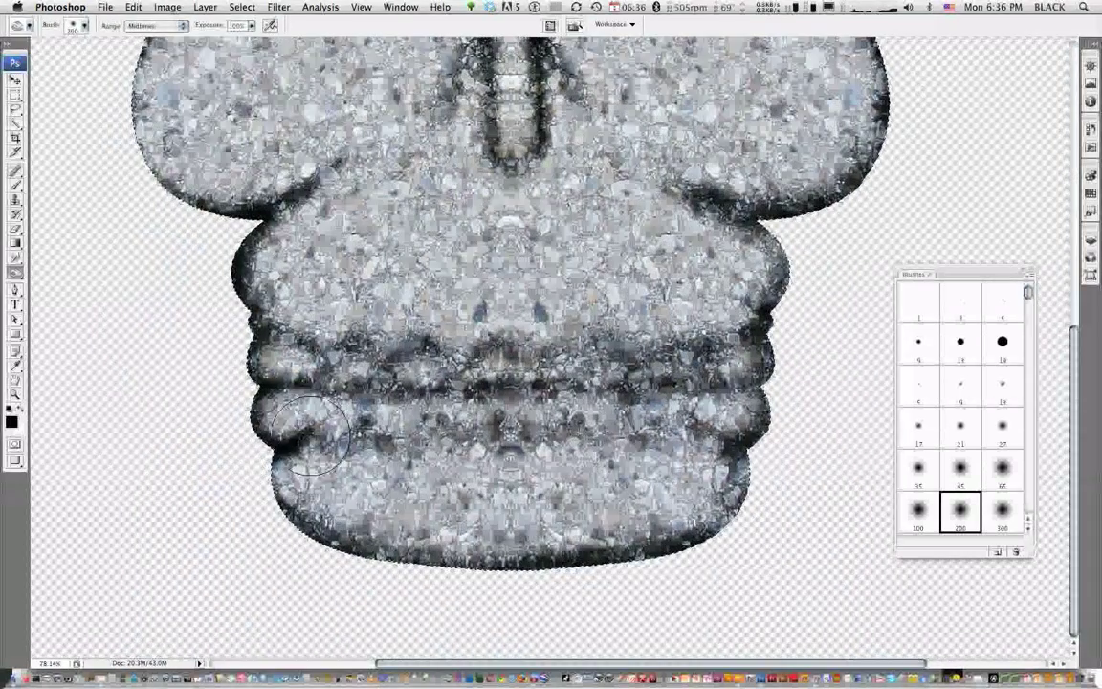
# Deepen the jaw's lower and upper dark bands, and lower Burn exposure to 35%
pyautogui.moveTo(402, 455); pyautogui.dragTo(675, 428)
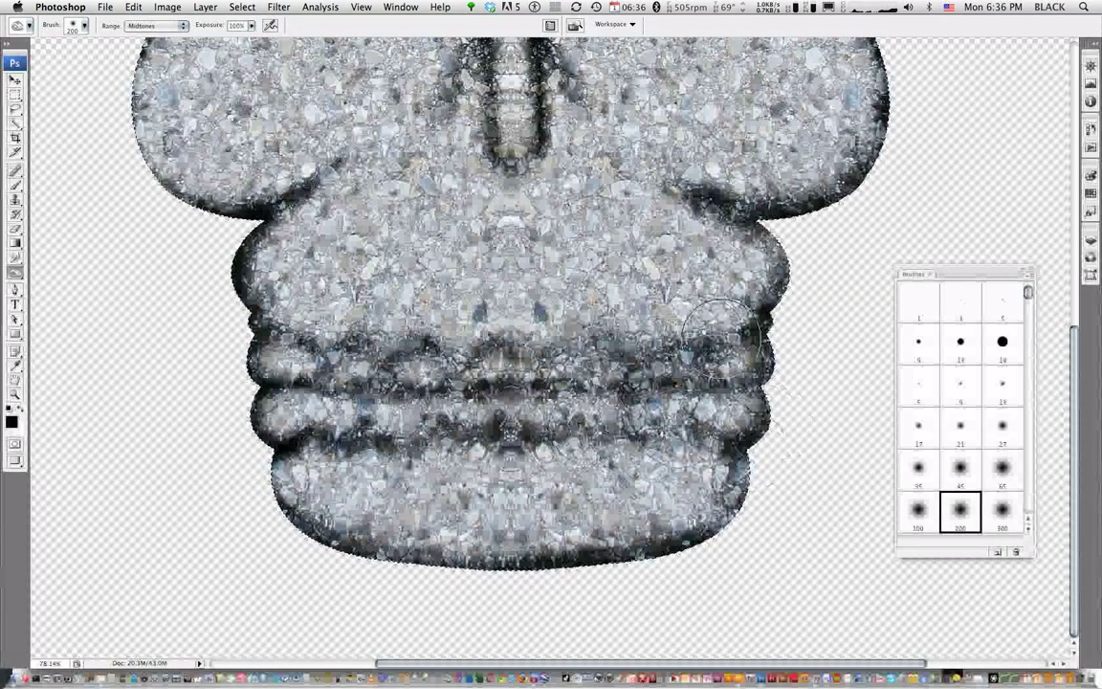
pyautogui.moveTo(722, 337); pyautogui.dragTo(546, 349)
pyautogui.scroll(5, 325, 560)
pyautogui.scroll(2, 306, 565)
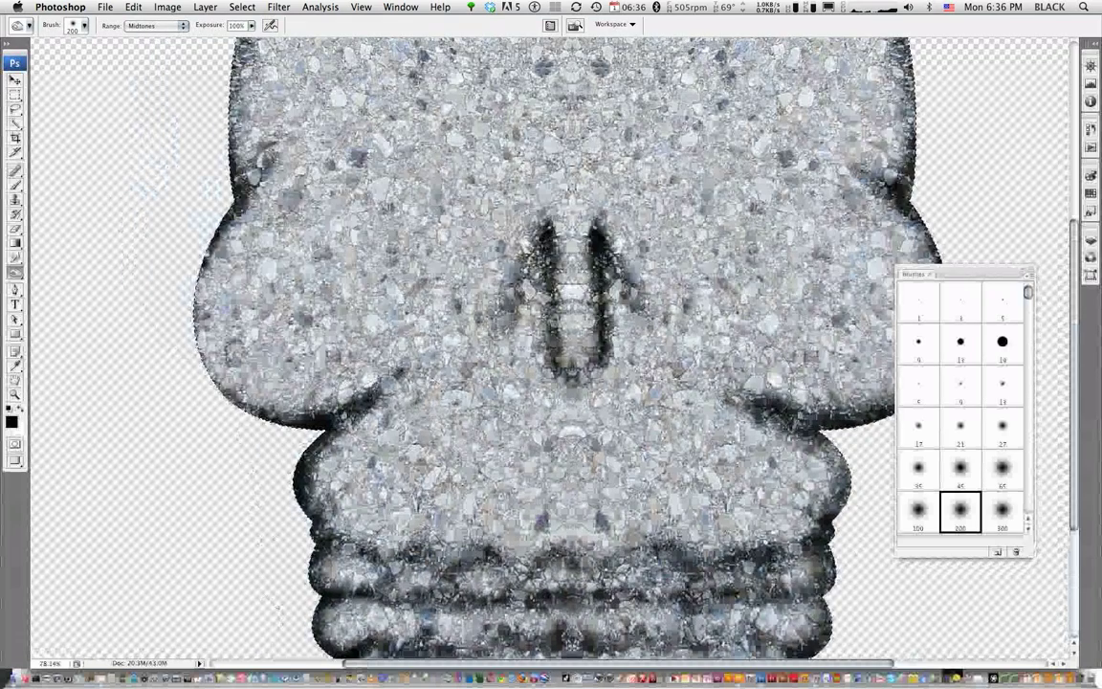
pyautogui.scroll(2, 287, 564)
pyautogui.scroll(2, 326, 350)
pyautogui.moveTo(219, 25); pyautogui.dragTo(180, 24)
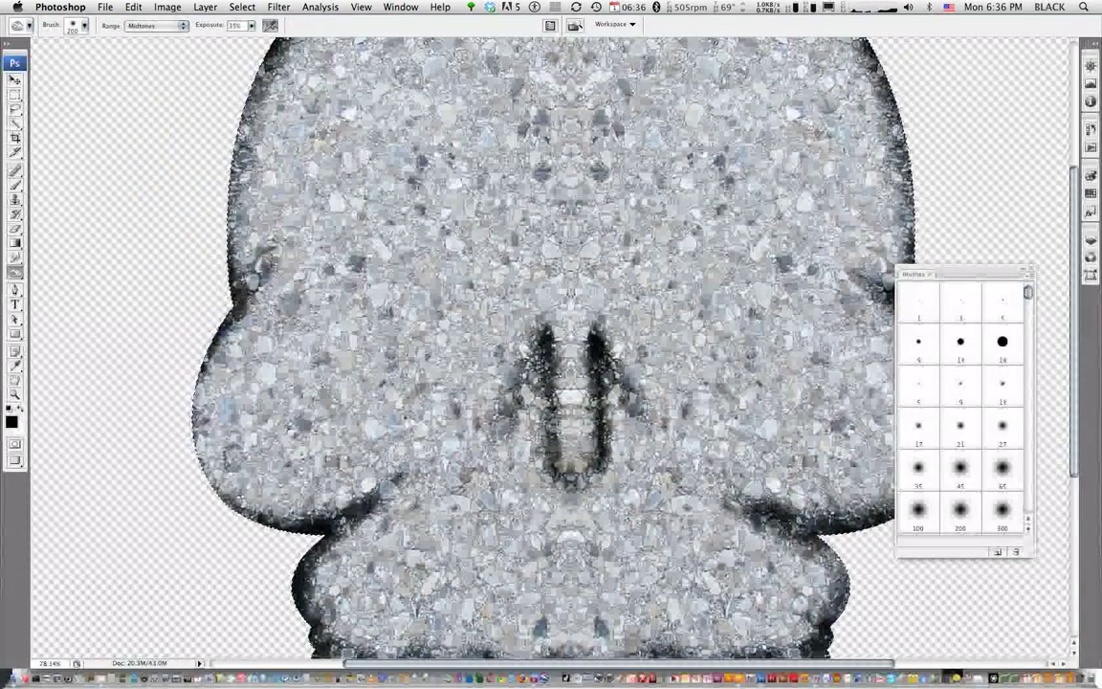
pyautogui.scroll(-3, 326, 316)
pyautogui.hscroll(5, 232, 342)
pyautogui.scroll(2, 232, 341)
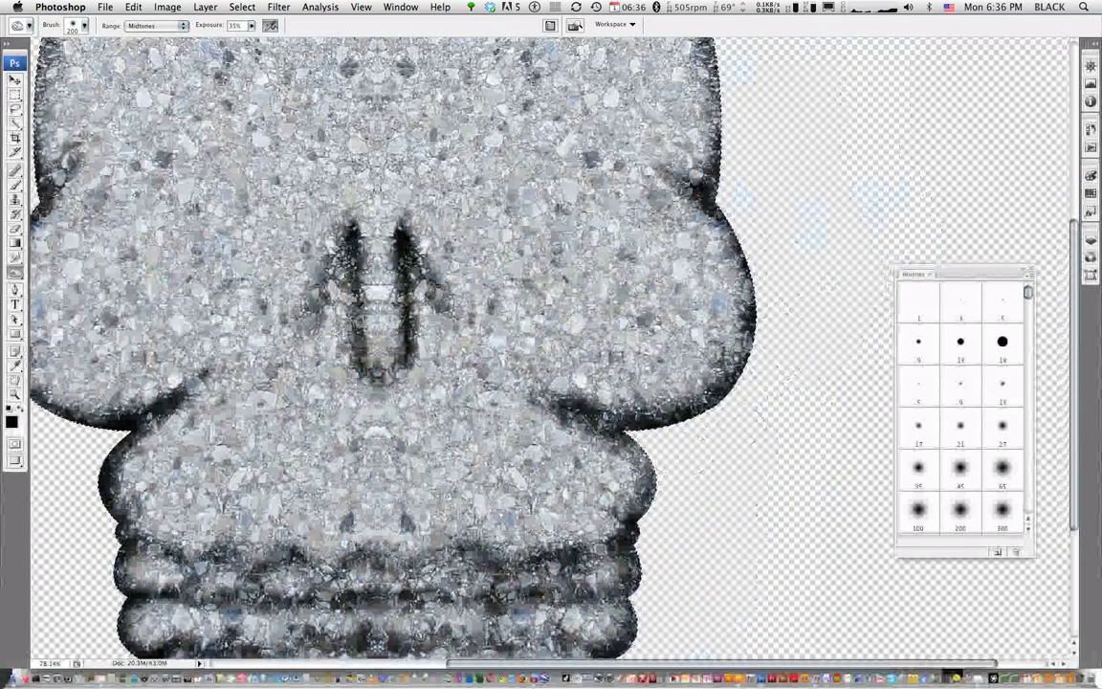
pyautogui.hscroll(-4, 751, 411)
pyautogui.scroll(-3, 751, 411)
# Duplicate the stone skull layer as Layer 2 copy 2 and bring up Hue/Saturation for it
pyautogui.press('F7')
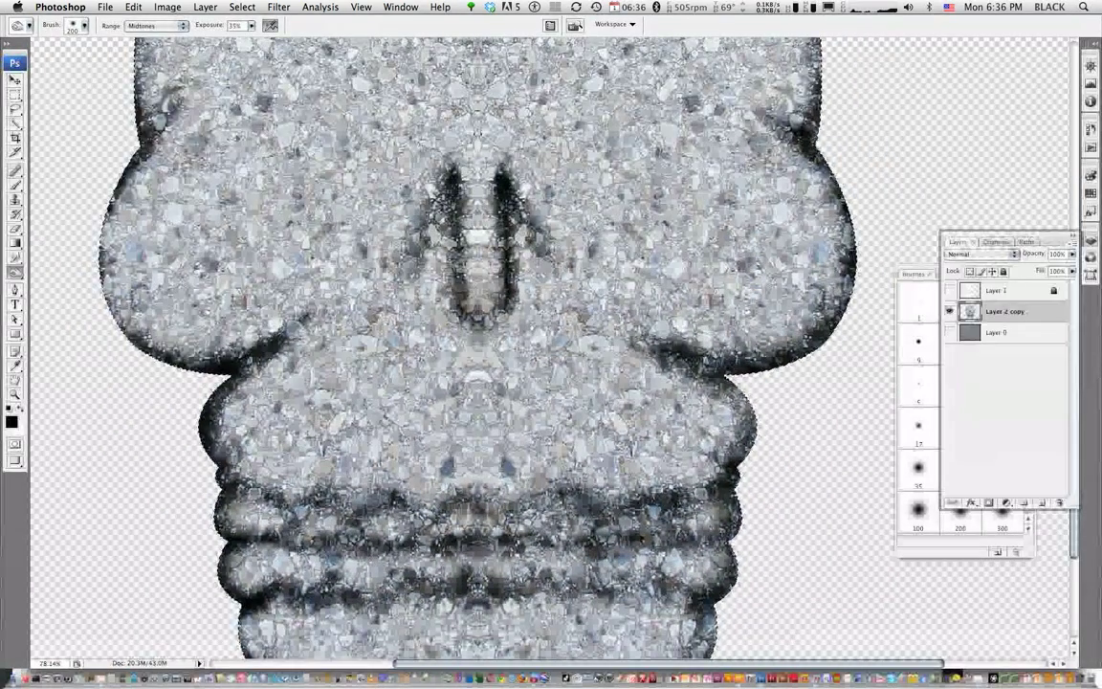
pyautogui.hotkey('ctrl', 'j')
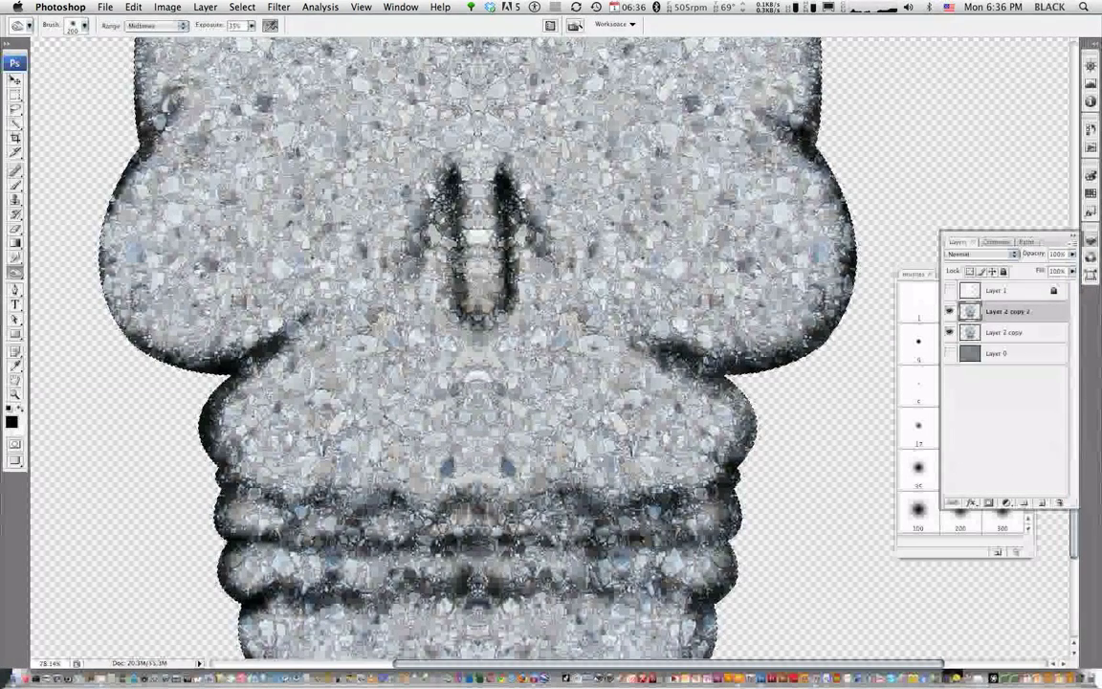
pyautogui.click(168, 7)
pyautogui.moveTo(190, 43)
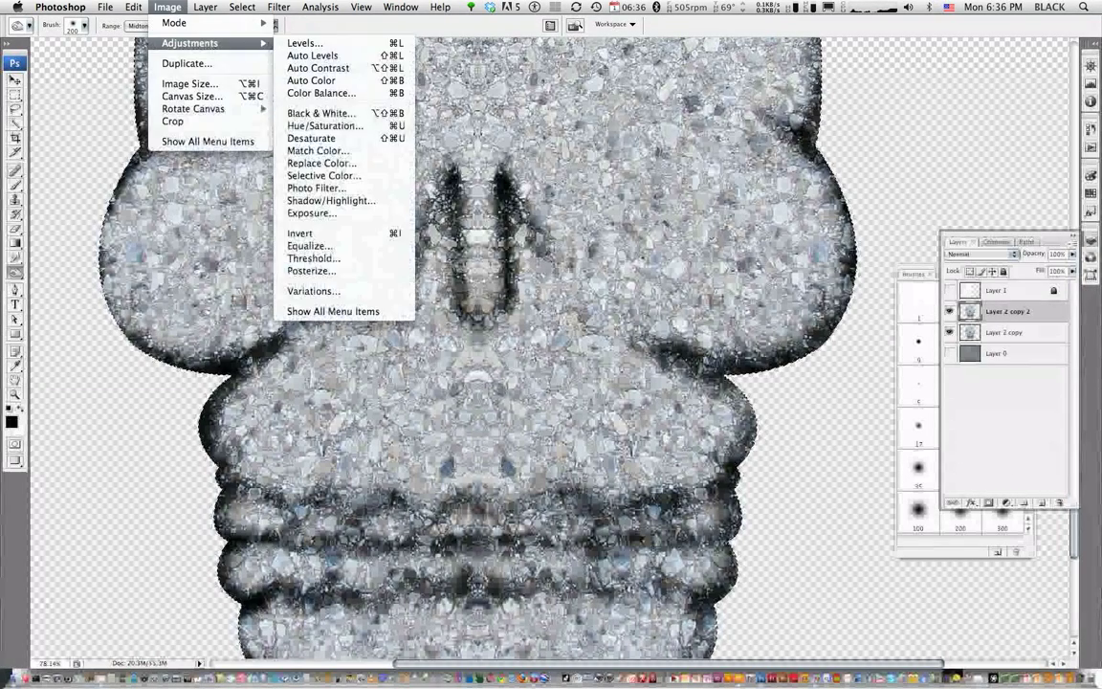
pyautogui.click(322, 126)
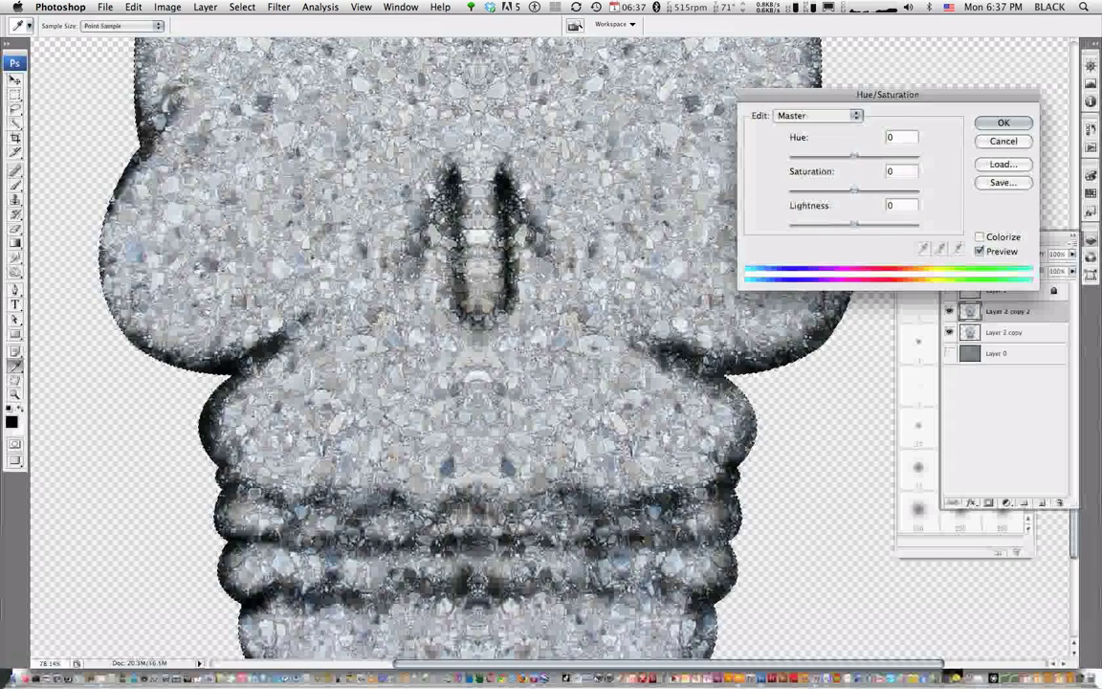
# Colorize the duplicate layer with Hue 51, Saturation 55 and Lightness -7
pyautogui.click(979, 236)
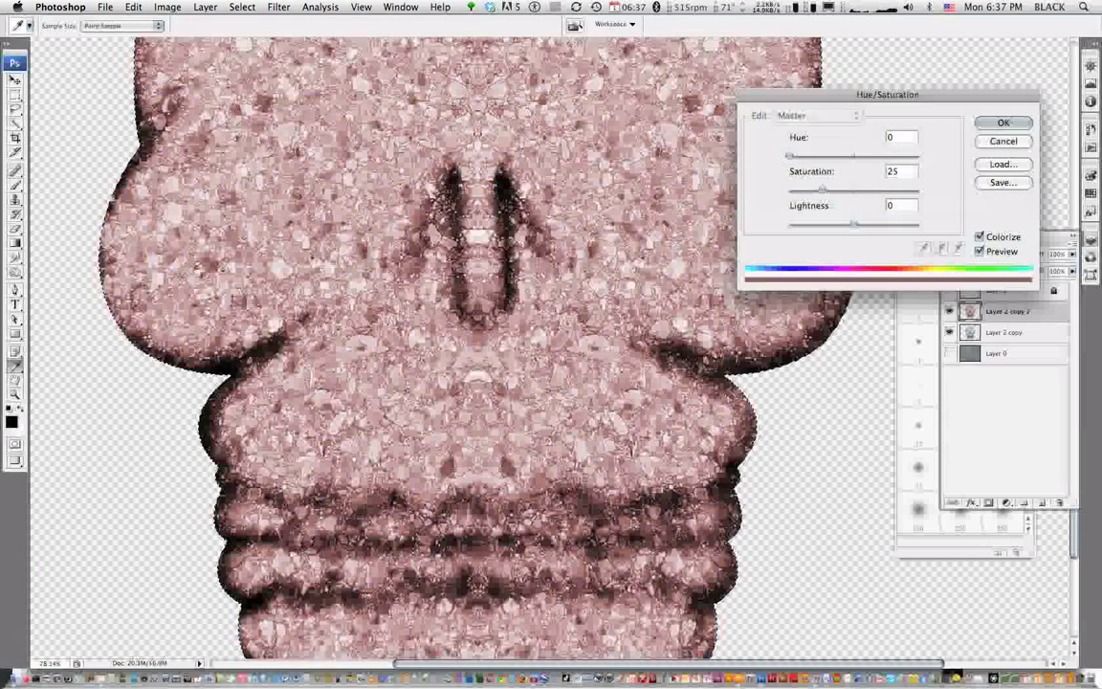
pyautogui.moveTo(791, 154); pyautogui.dragTo(814, 154)
pyautogui.press('Tab')
pyautogui.hotkey('shift', 'Up')
pyautogui.hotkey('shift', 'Up')
pyautogui.hotkey('shift', 'Up')
pyautogui.press('Down')
pyautogui.press('Down')
pyautogui.press('Down')
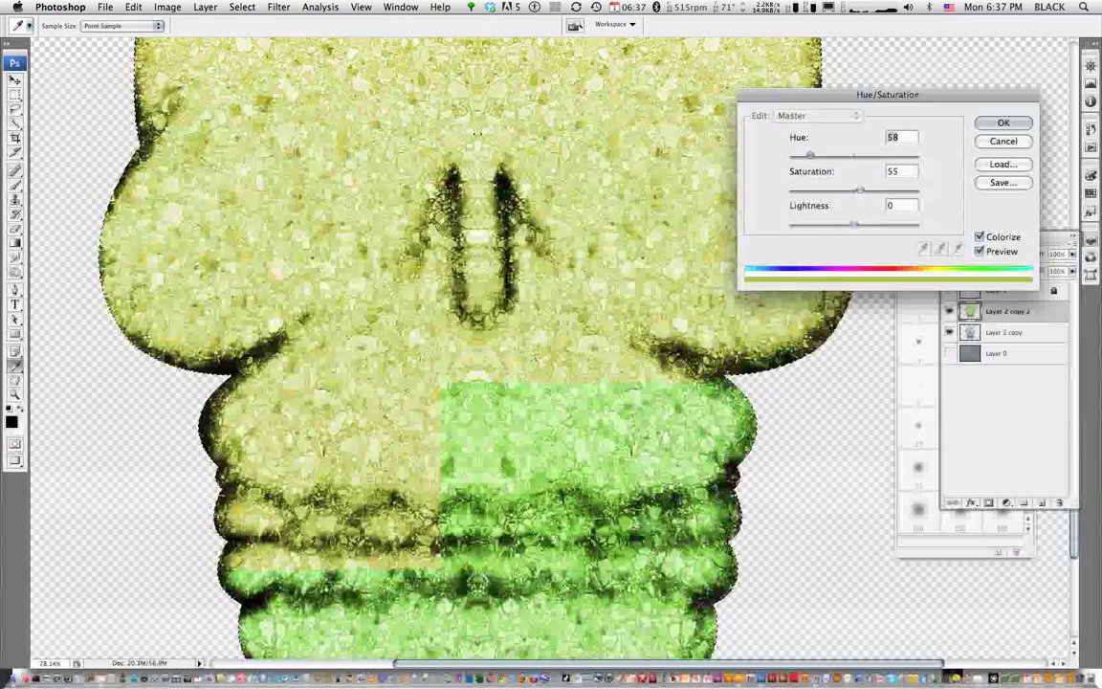
pyautogui.press('Tab')
pyautogui.press('Tab')
pyautogui.hotkey('shift', 'Down')
pyautogui.hotkey('shift', 'Down')
pyautogui.hotkey('shift', 'Down')
pyautogui.press('Up')
pyautogui.hotkey('shift', 'Up')
pyautogui.hotkey('shift', 'Up')
pyautogui.hotkey('shift', 'Up')
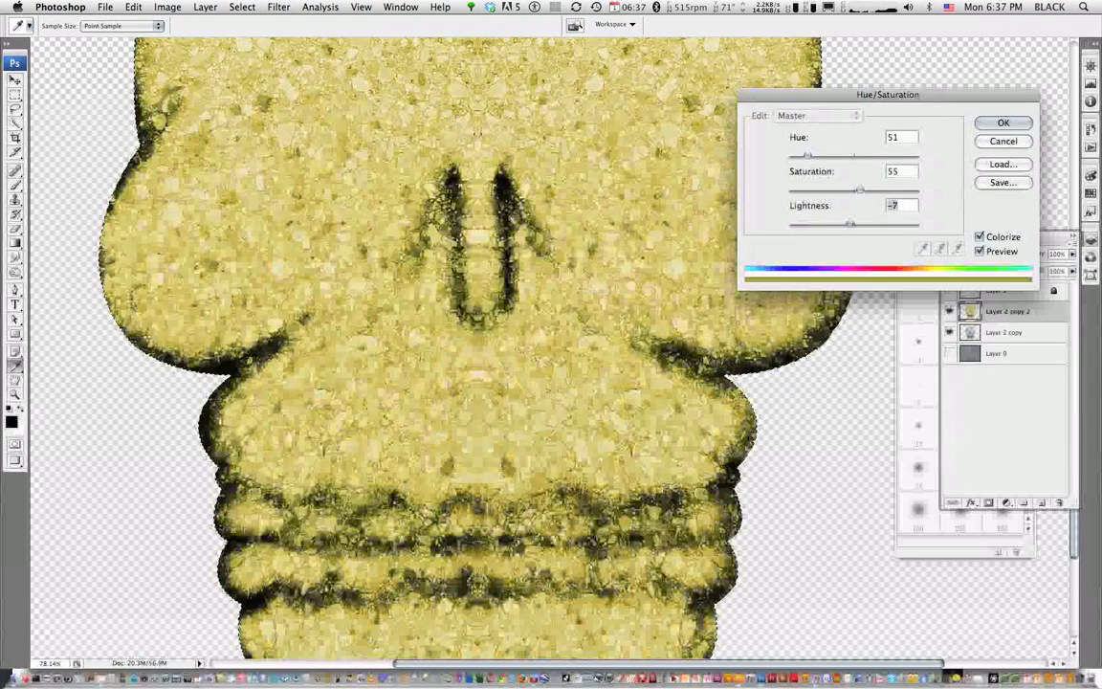
pyautogui.press('Return')
# Set the colorized layer's blend mode to Soft Light
pyautogui.press('o')
pyautogui.click(981, 253)
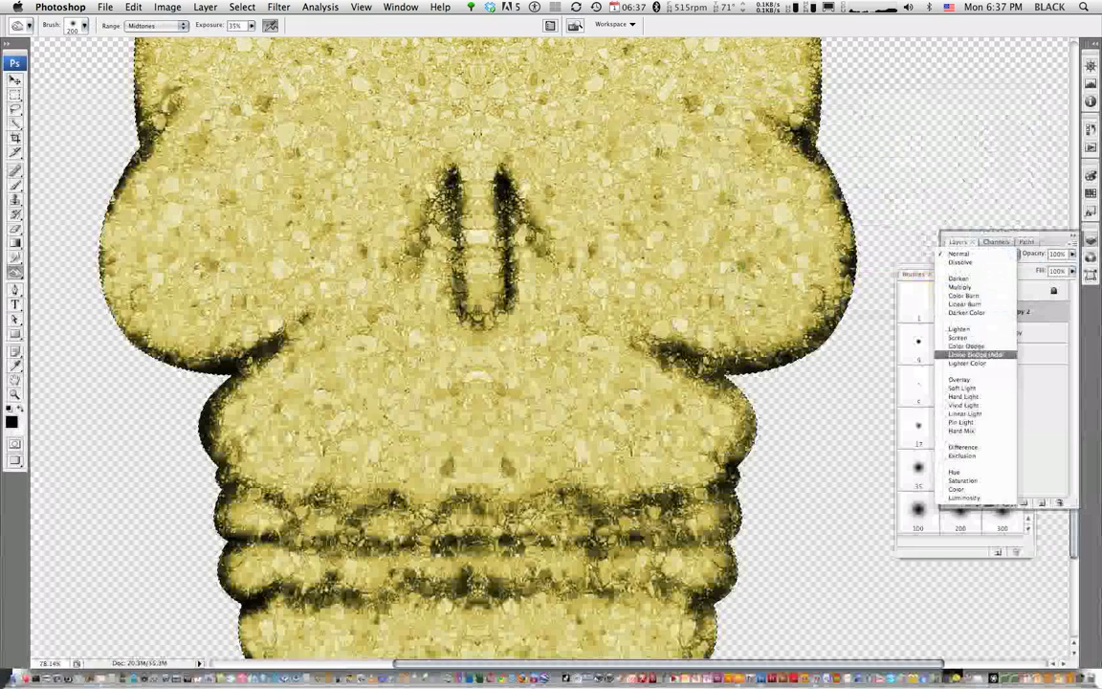
pyautogui.click(963, 387)
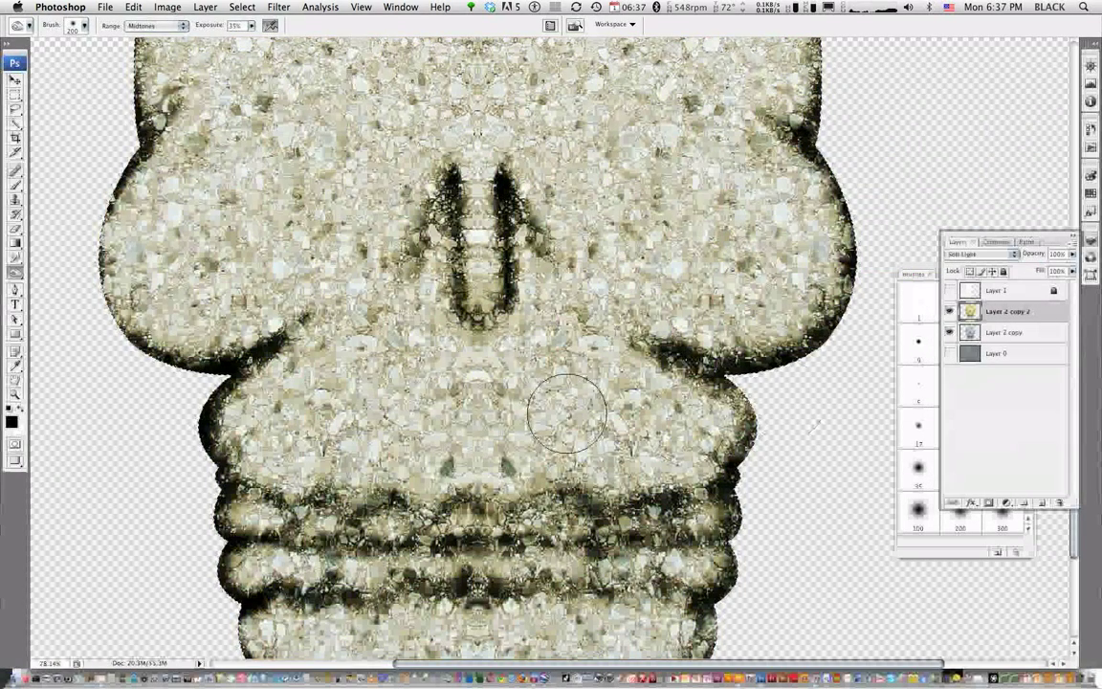
# On Layer 2 copy 2, burn the skull's top edge at 15% exposure
pyautogui.hotkey('ctrl', '-')
pyautogui.hotkey('ctrl', '-')
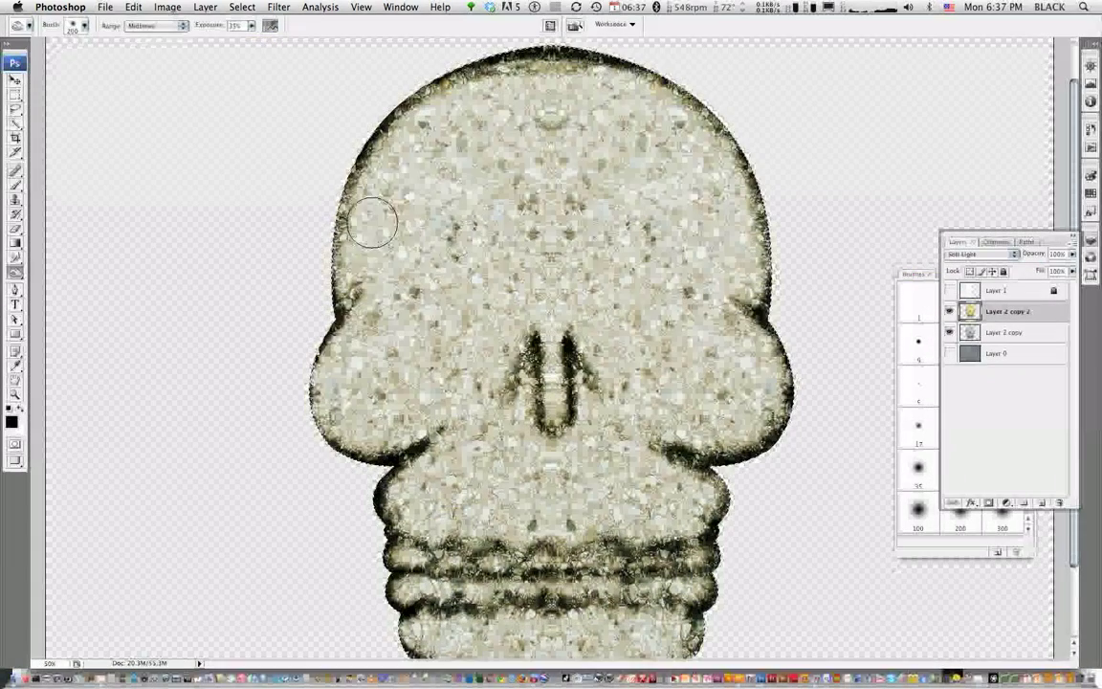
pyautogui.hotkey('alt', '[')
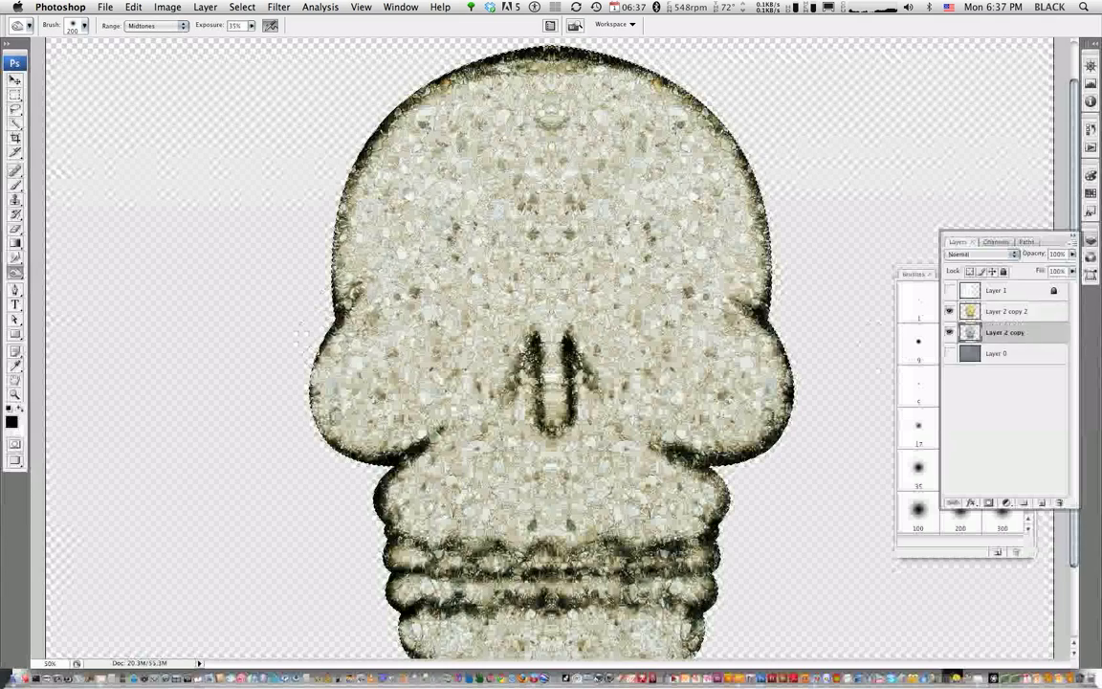
pyautogui.hotkey('alt', ']')
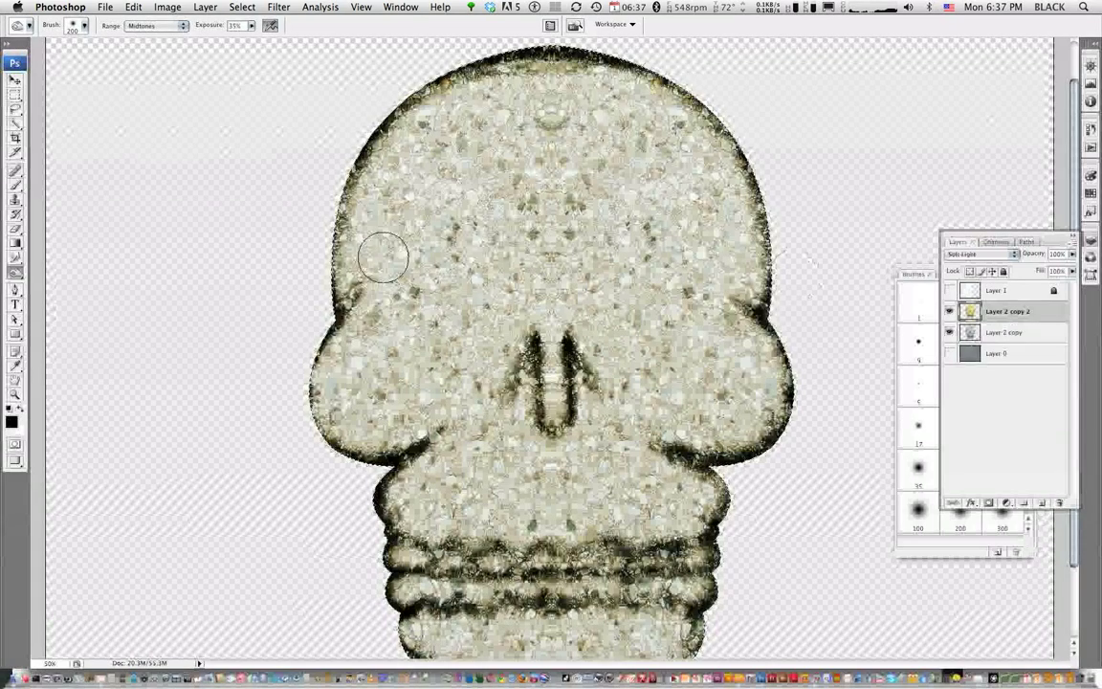
pyautogui.press('1')
pyautogui.press('5')
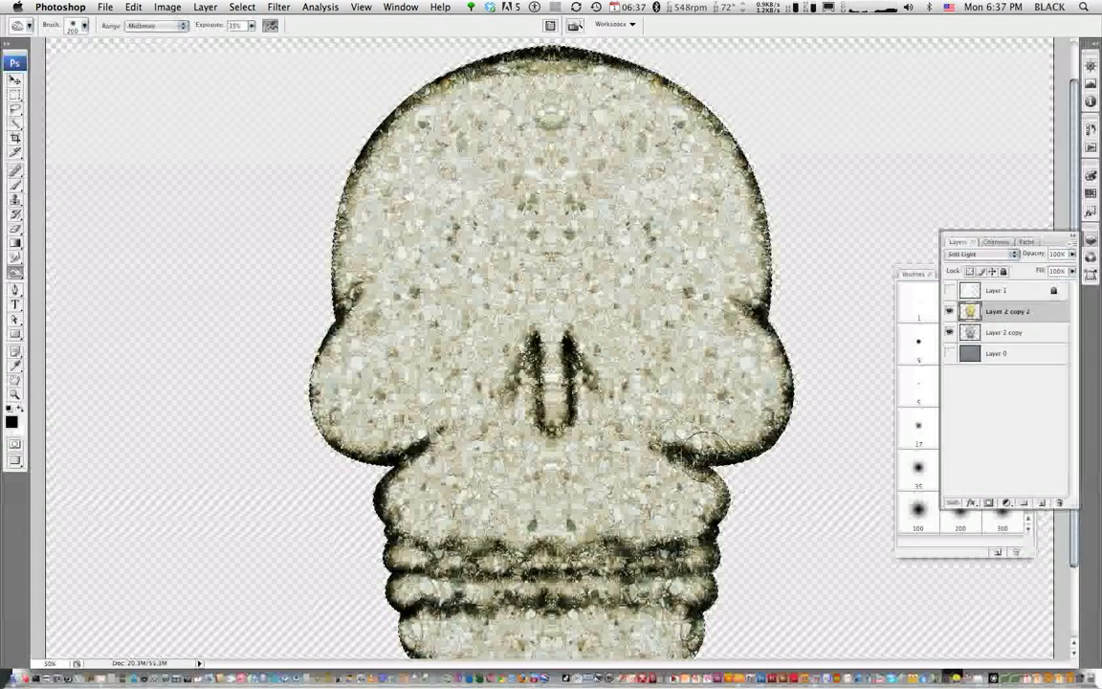
pyautogui.moveTo(694, 138); pyautogui.dragTo(517, 74)
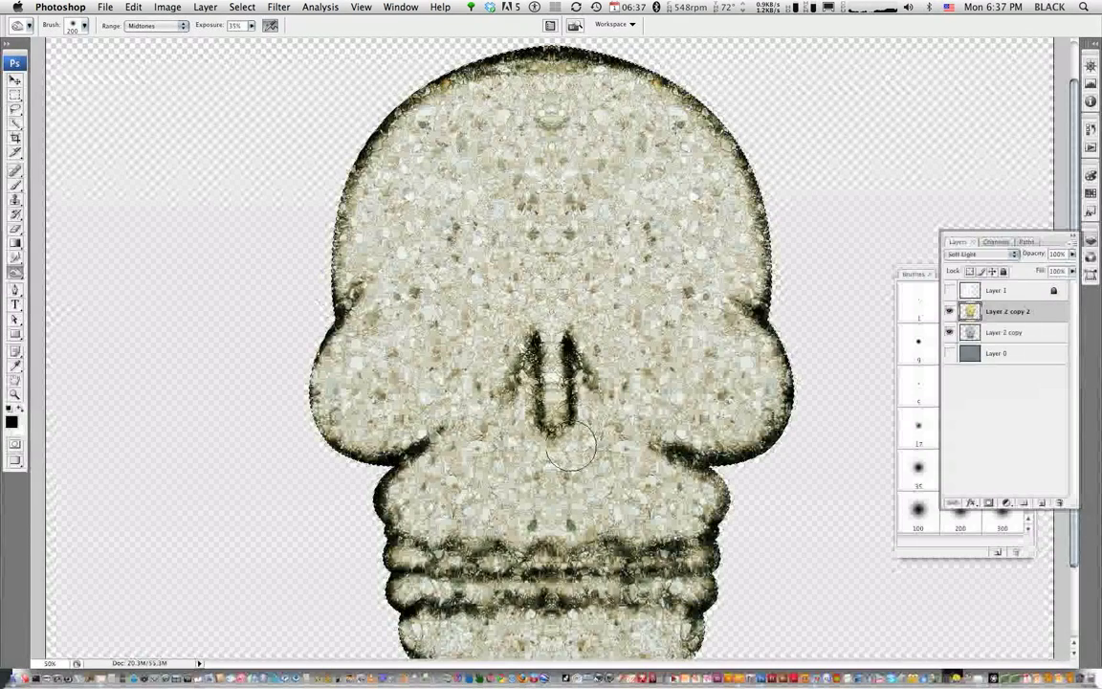
pyautogui.moveTo(15, 272); pyautogui.dragTo(58, 273)
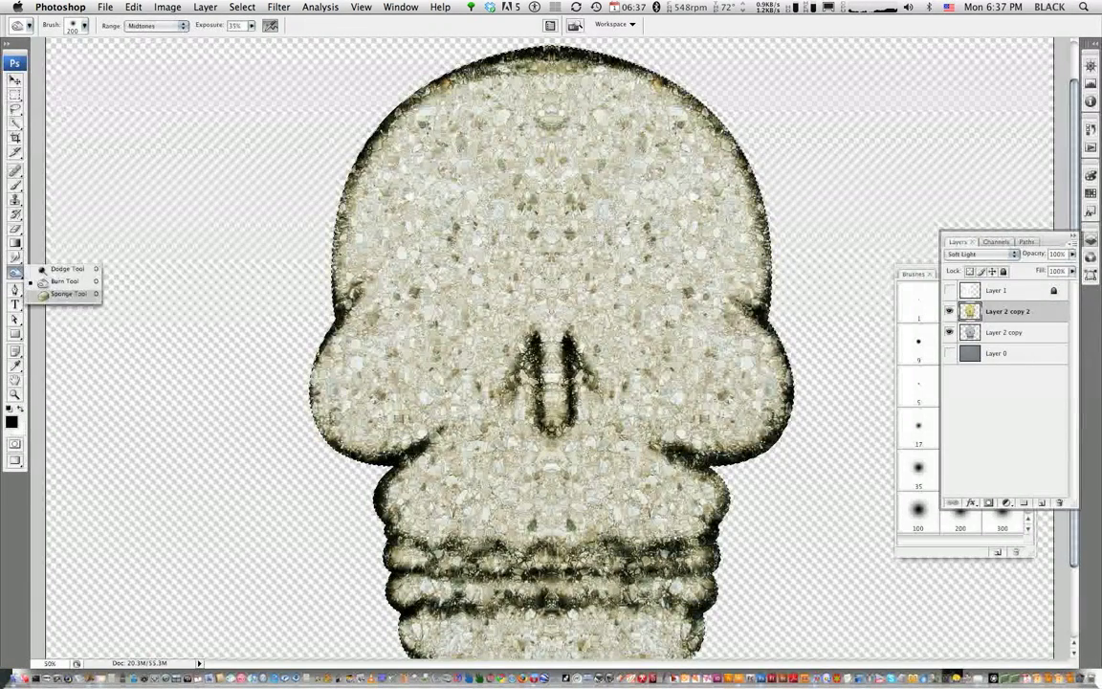
# Burn the skull's lower-left cheek darker with a 175 px brush
pyautogui.click(15, 272)
pyautogui.click(65, 269)
pyautogui.click(15, 272)
pyautogui.click(57, 280)
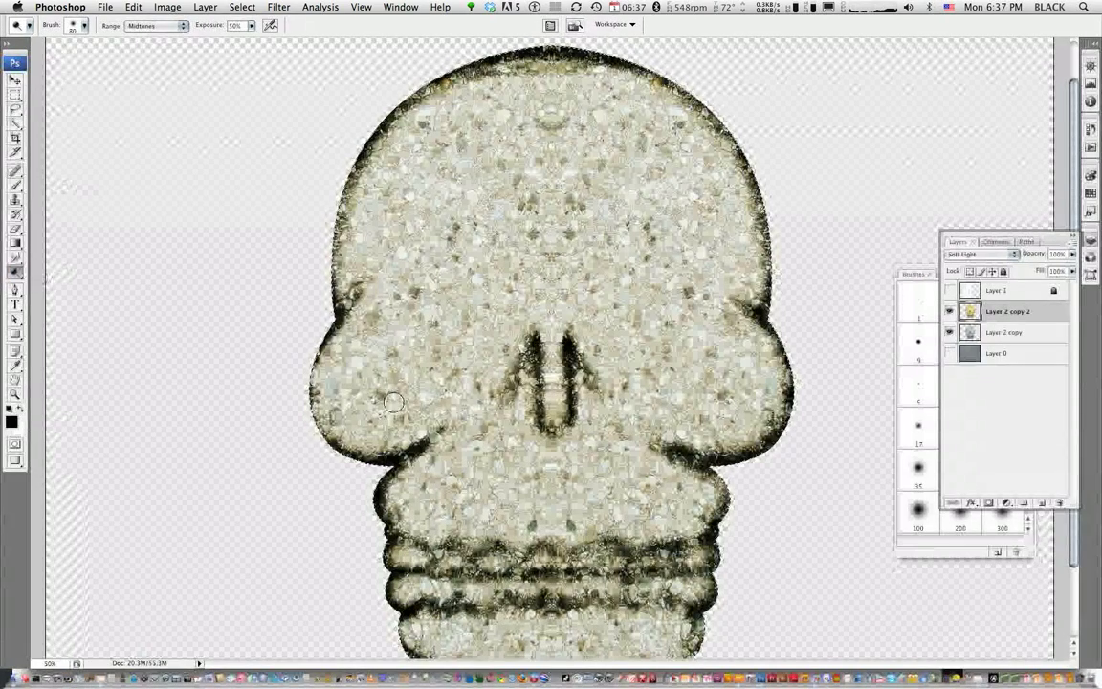
pyautogui.press(']')
pyautogui.press(']')
pyautogui.press(']')
pyautogui.moveTo(308, 384)
pyautogui.mouseDown()
pyautogui.moveTo(357, 425)
pyautogui.moveTo(410, 421)
pyautogui.mouseUp()
# On Layer 2 copy, dodge the right cheek, forehead, left cheek and jaw lighter
pyautogui.hotkey('alt', '[')
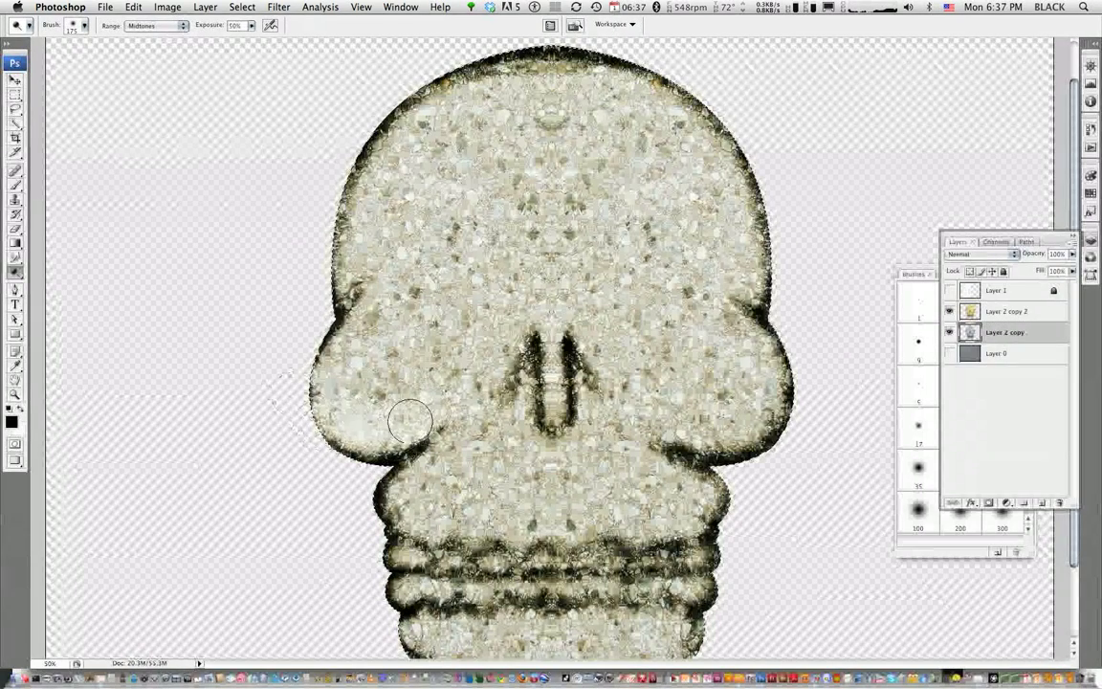
pyautogui.moveTo(735, 413)
pyautogui.mouseDown()
pyautogui.moveTo(732, 430)
pyautogui.moveTo(697, 427)
pyautogui.mouseUp()
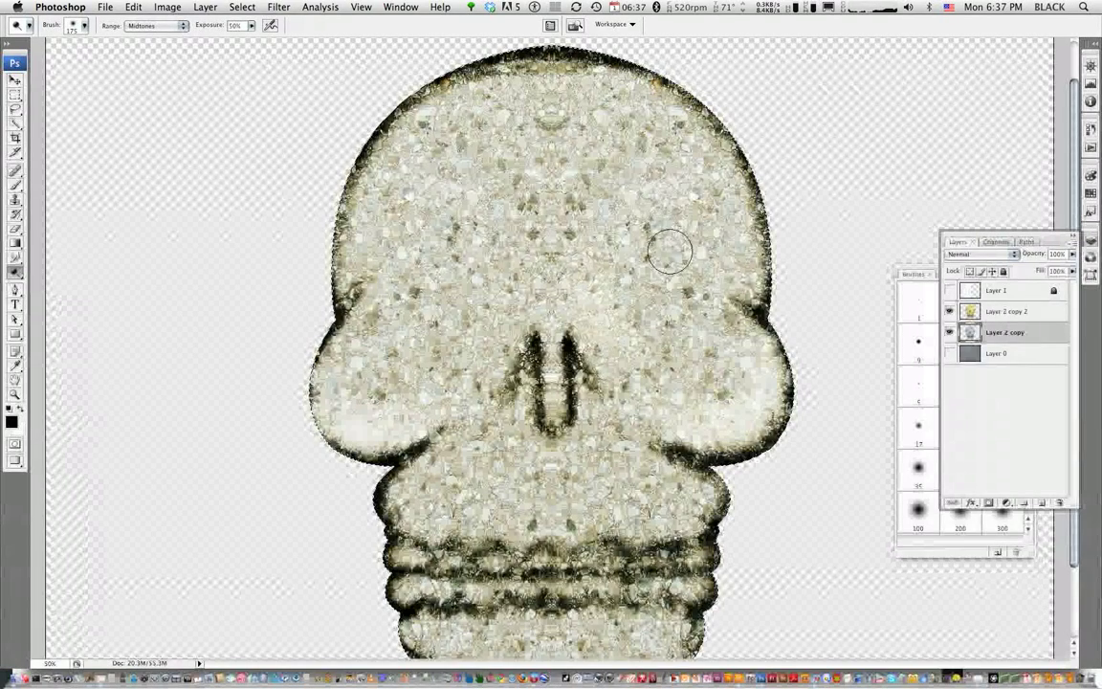
pyautogui.moveTo(648, 325); pyautogui.dragTo(671, 315)
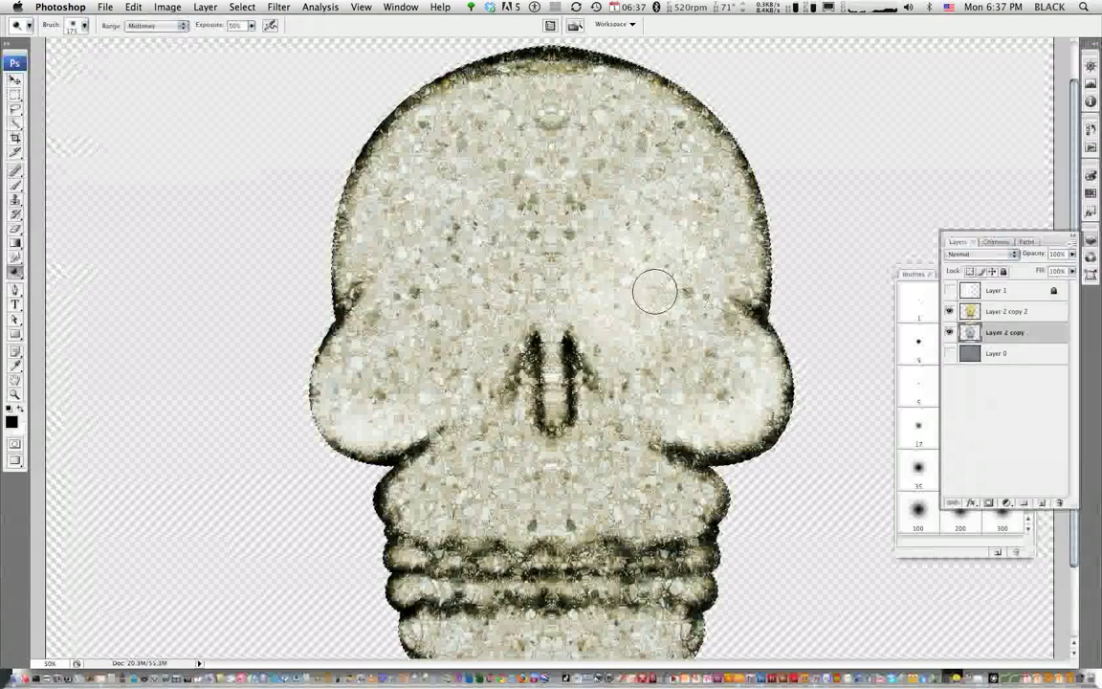
pyautogui.moveTo(412, 287)
pyautogui.mouseDown()
pyautogui.moveTo(485, 303)
pyautogui.moveTo(472, 244)
pyautogui.moveTo(487, 328)
pyautogui.moveTo(536, 148)
pyautogui.mouseUp()
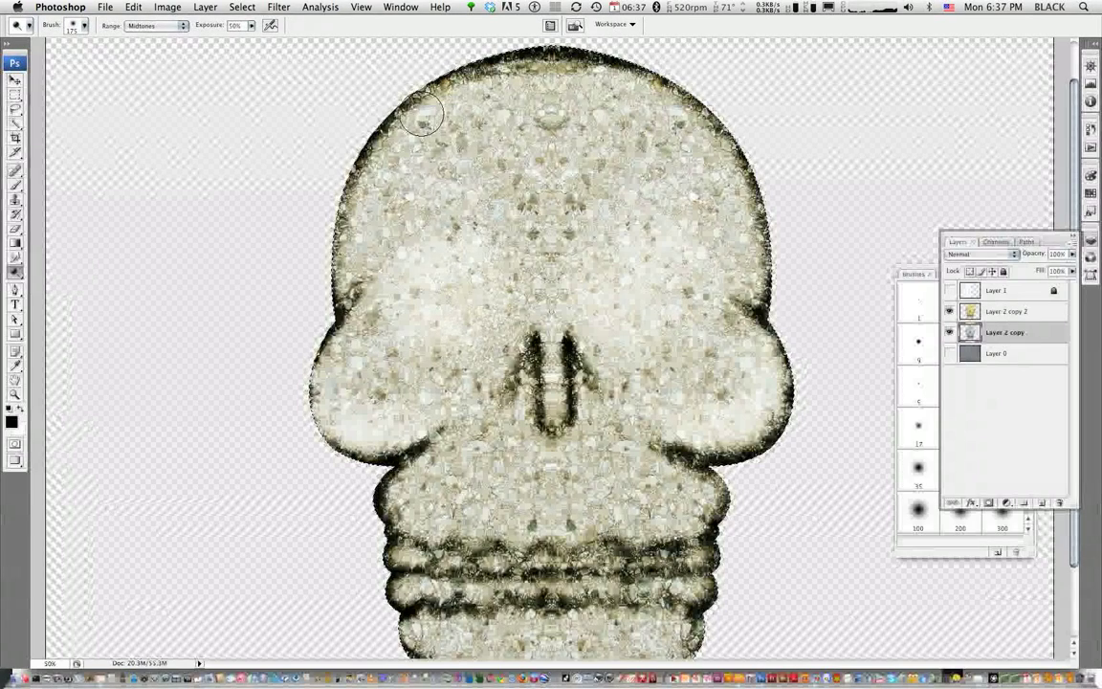
pyautogui.scroll(-3, 460, 81)
pyautogui.moveTo(421, 426)
pyautogui.mouseDown()
pyautogui.moveTo(460, 534)
pyautogui.moveTo(407, 498)
pyautogui.moveTo(574, 498)
pyautogui.moveTo(470, 367)
pyautogui.moveTo(423, 276)
pyautogui.moveTo(454, 381)
pyautogui.moveTo(416, 507)
pyautogui.moveTo(475, 556)
pyautogui.mouseUp()
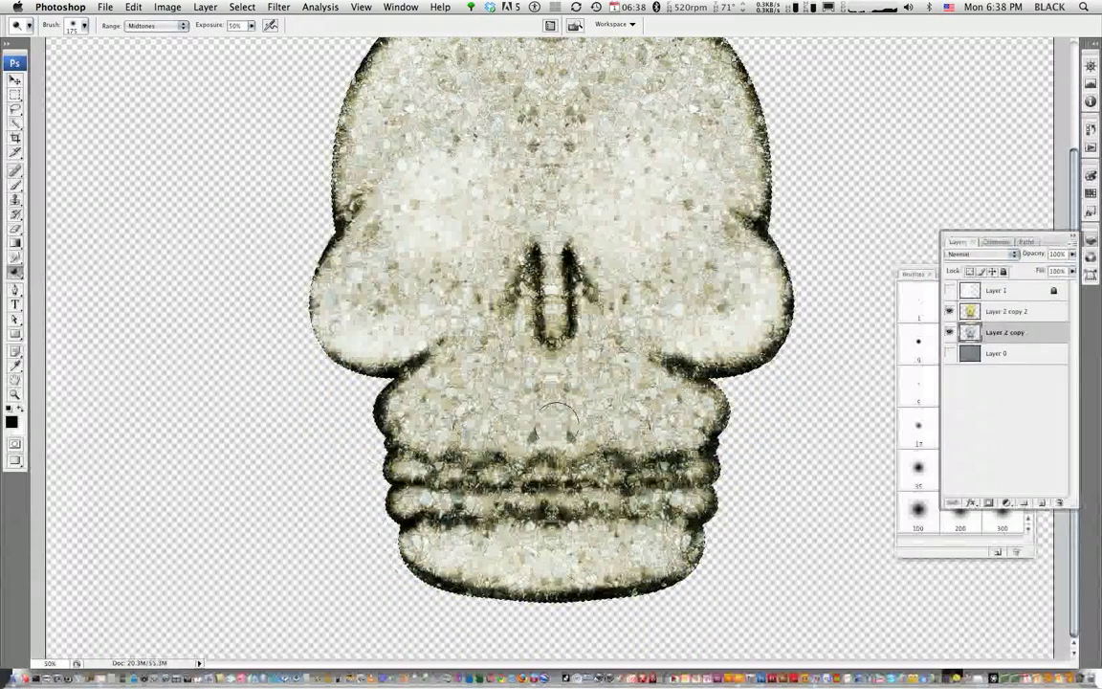
pyautogui.scroll(2, 475, 555)
# Duplicate Layer 2 copy and move the new copy above Layer 2 copy 2
pyautogui.hotkey('alt', ']')
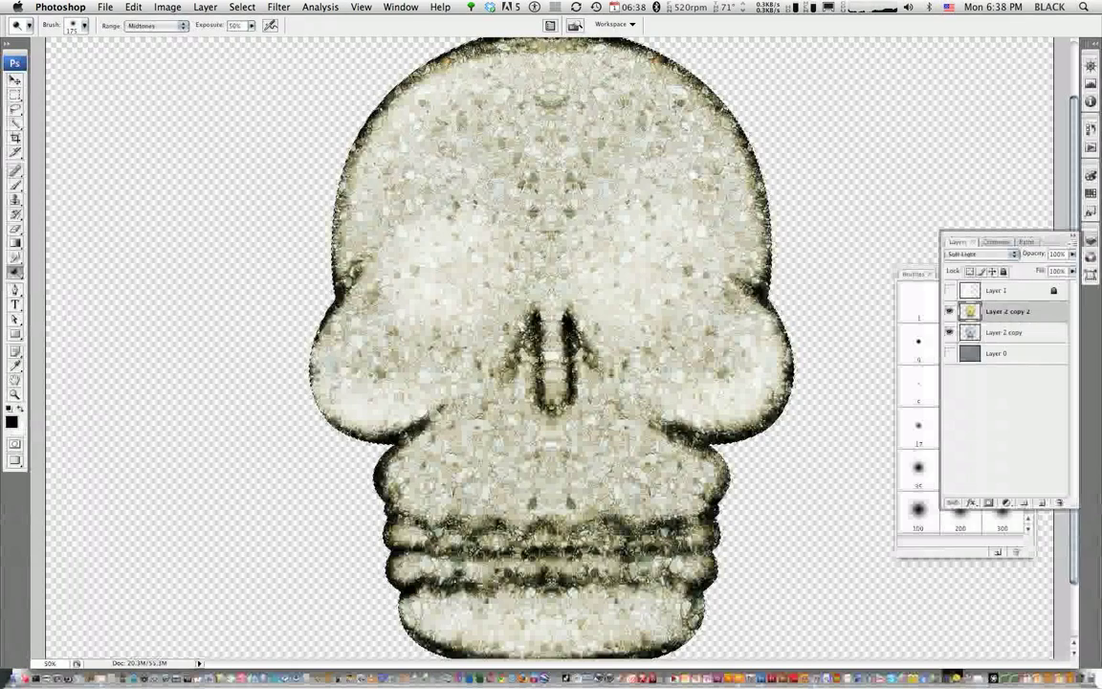
pyautogui.hotkey('shift', 'alt', '[')
pyautogui.hotkey('alt', '[')
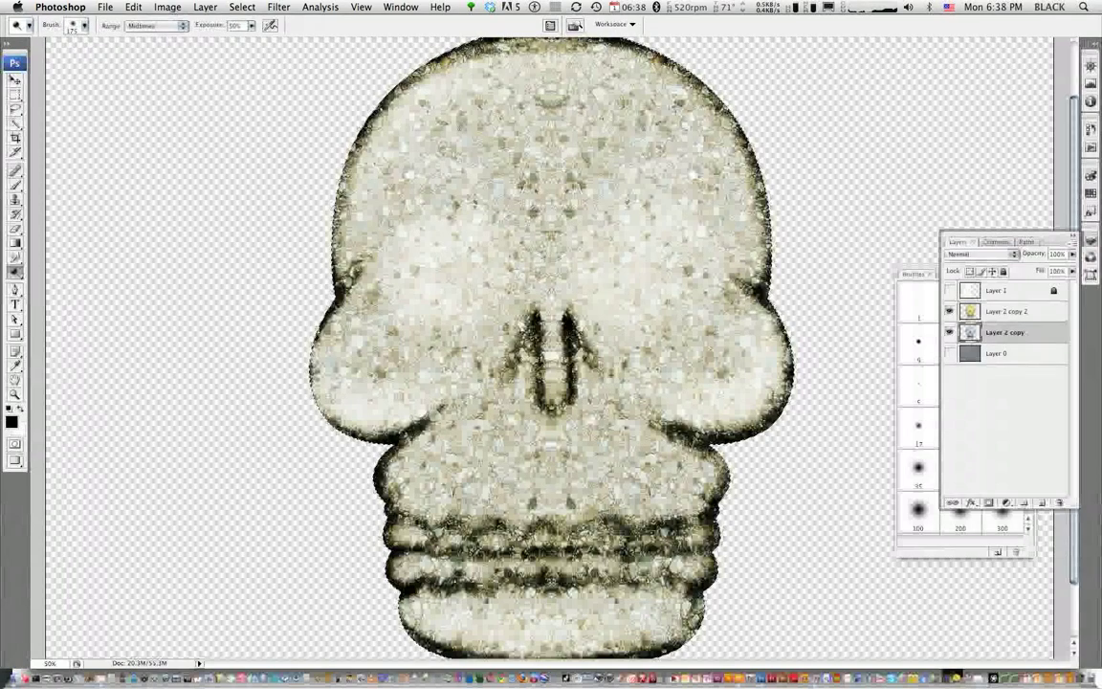
pyautogui.hotkey('ctrl', 'j')
pyautogui.hotkey('shift', 'alt', ']')
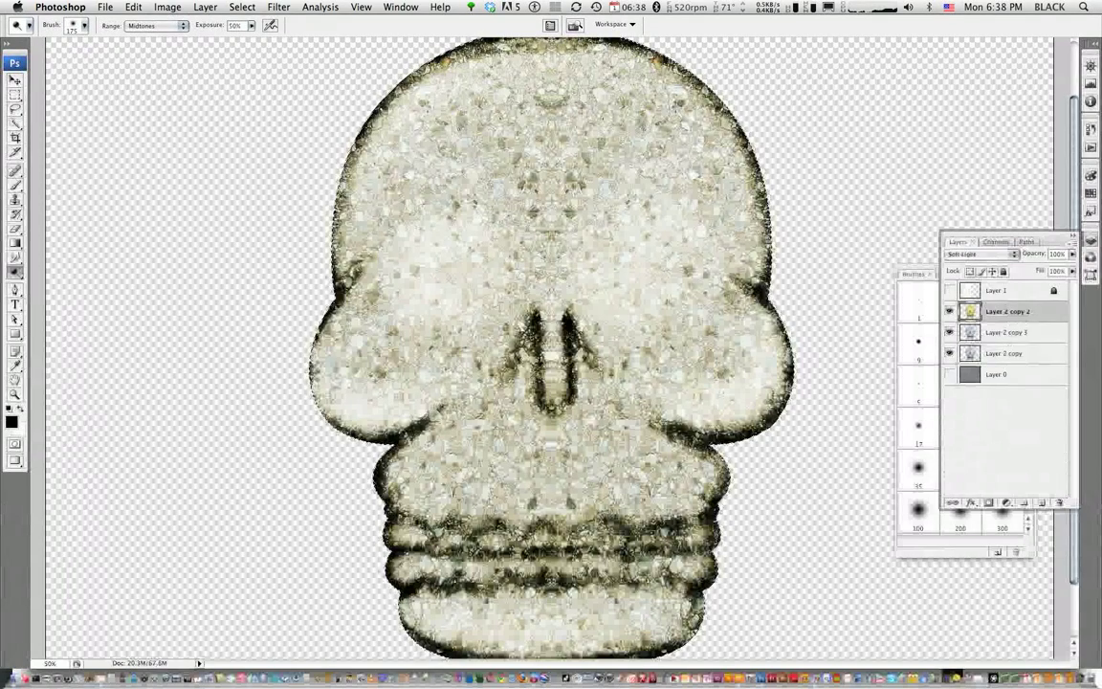
pyautogui.hotkey('ctrl', 'e')
pyautogui.hotkey('alt', '[')
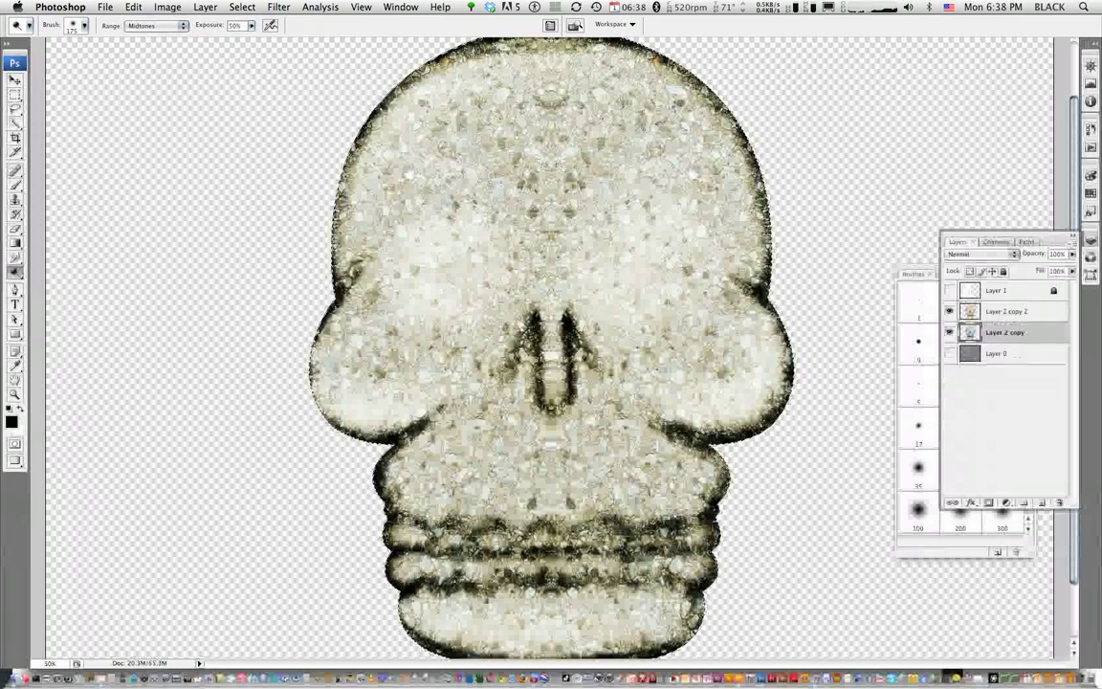
pyautogui.hotkey('ctrl', 'j')
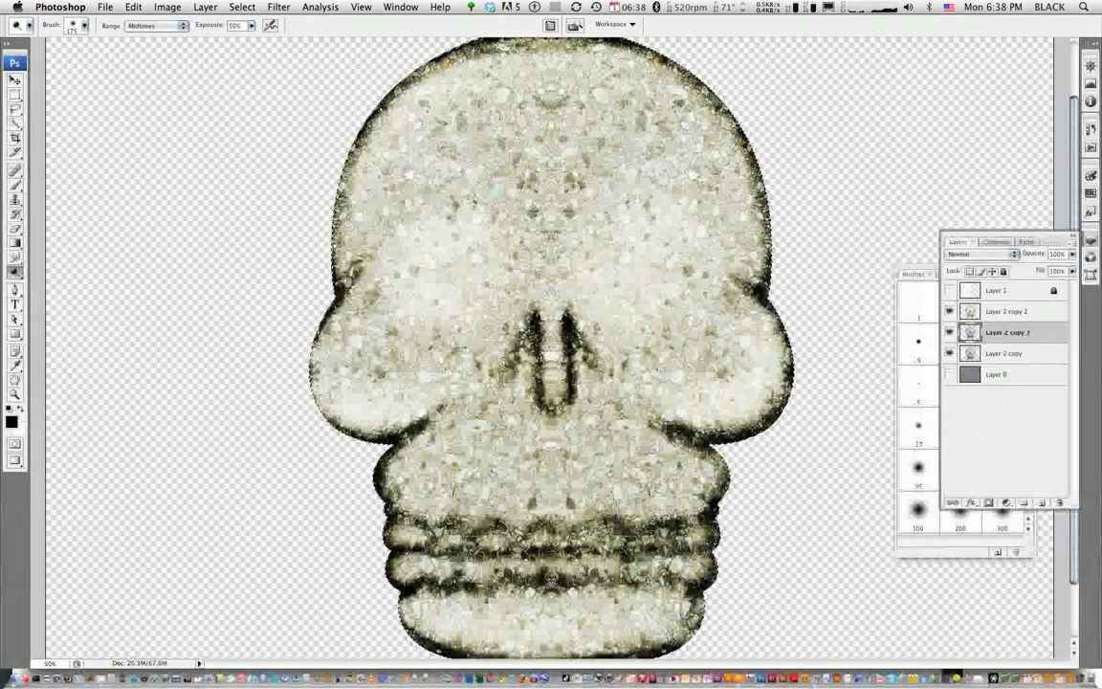
pyautogui.hotkey('ctrl', ']')
# Invert Layer 2 copy 3 and blend it with Soft Light after trying Color Burn and Difference
pyautogui.click(981, 254)
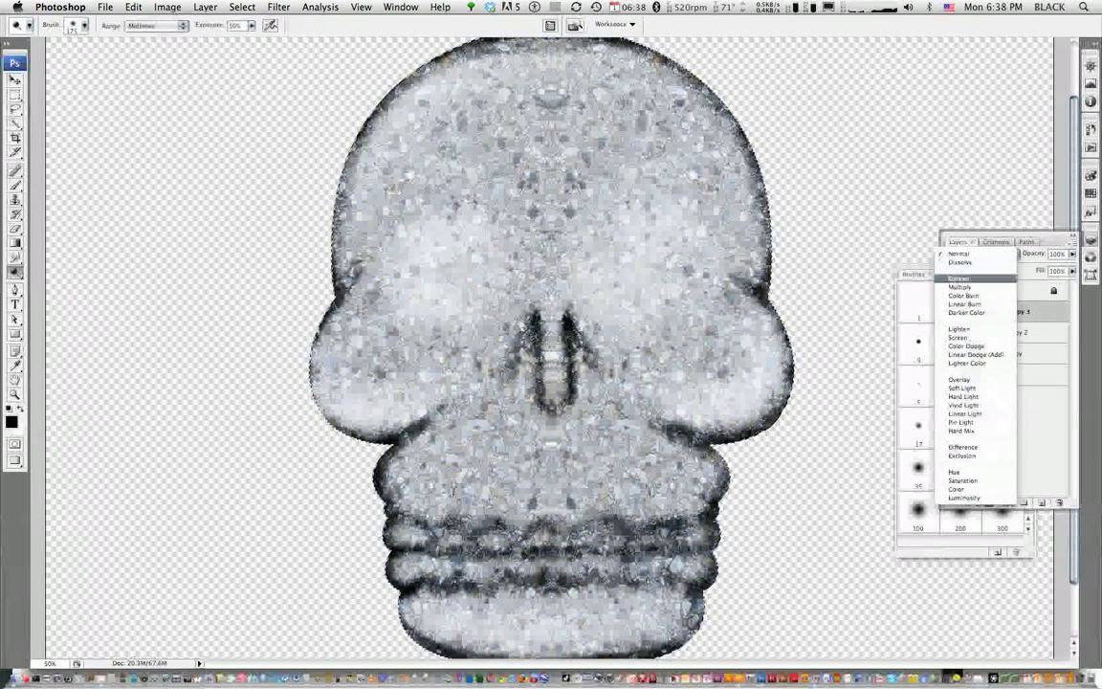
pyautogui.click(879, 269)
pyautogui.click(981, 254)
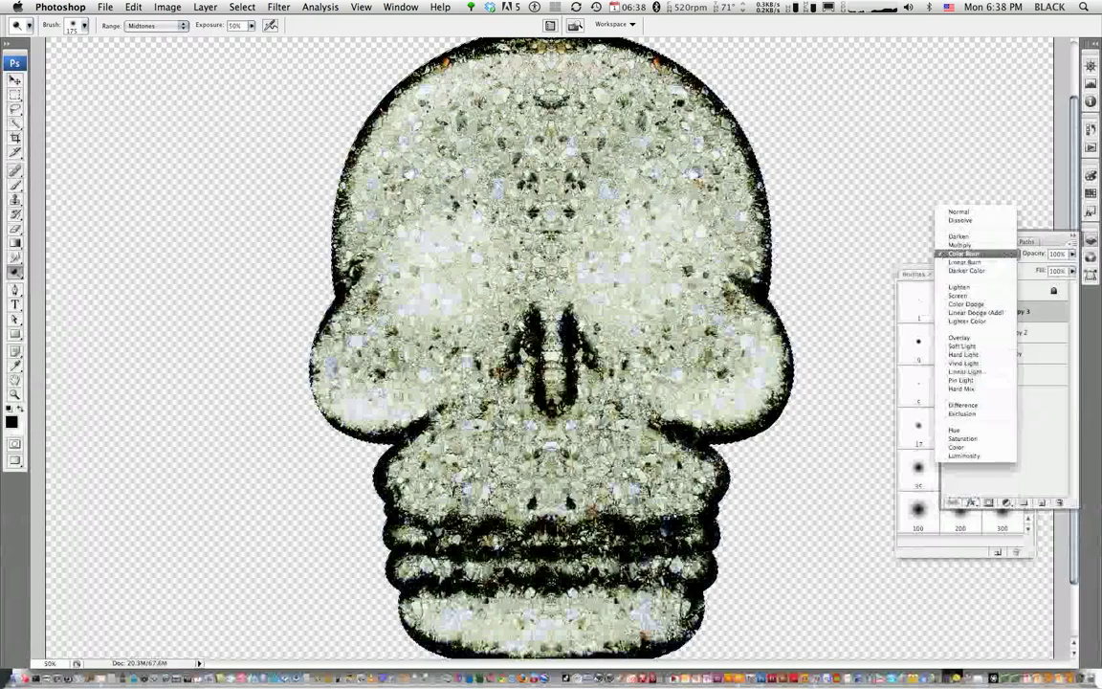
pyautogui.click(962, 346)
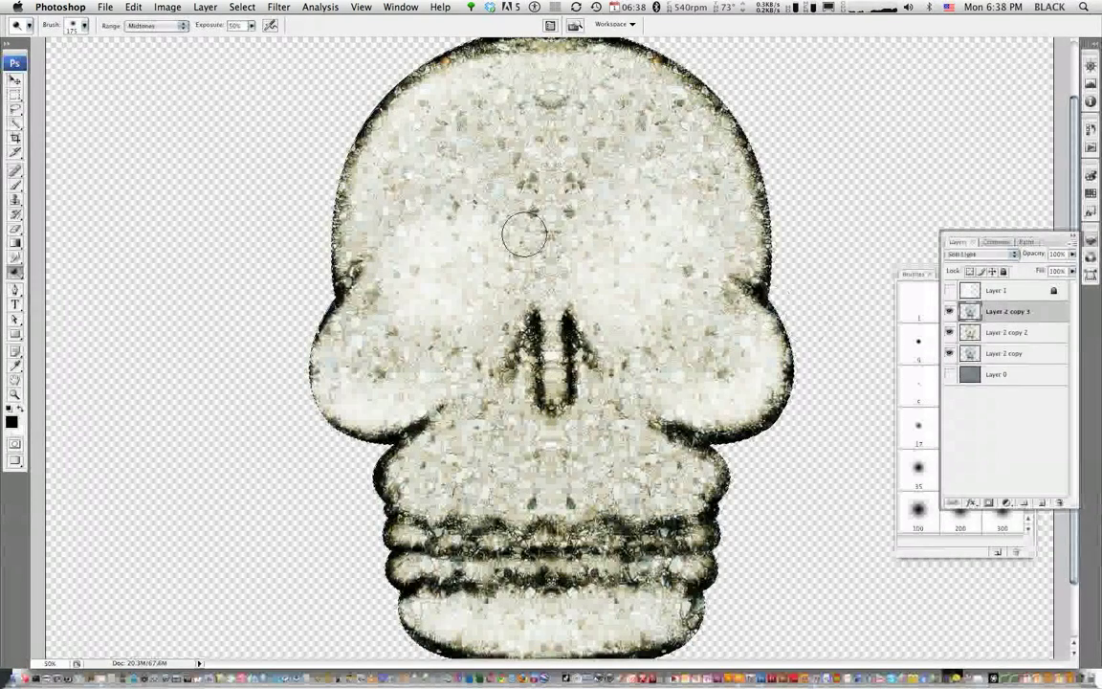
pyautogui.click(168, 7)
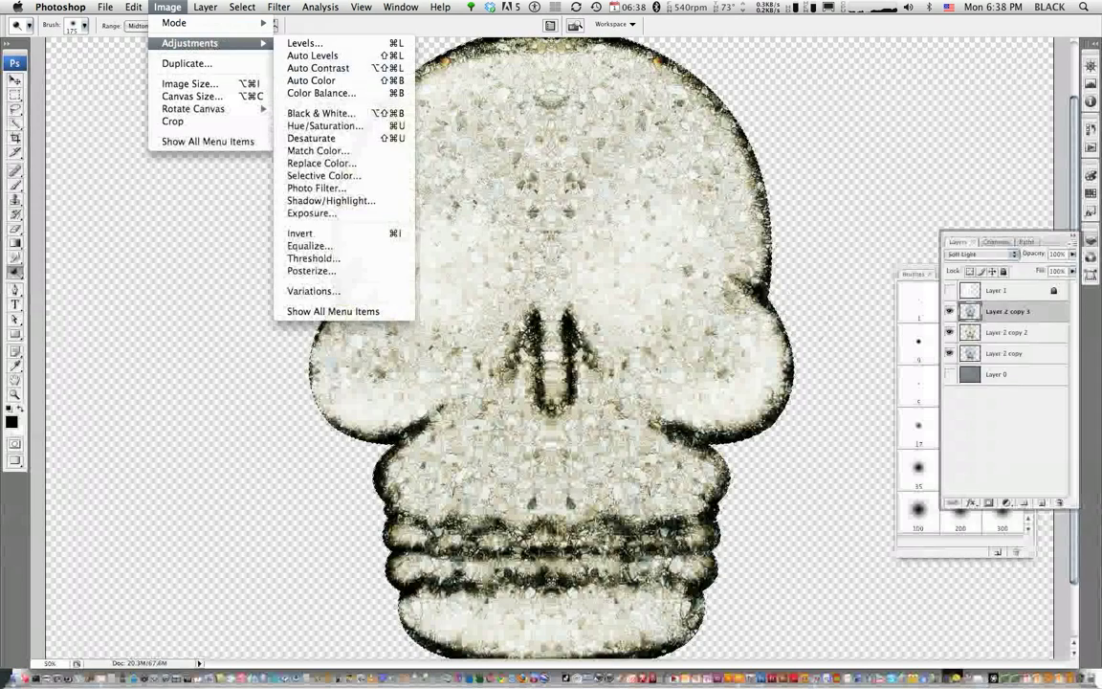
pyautogui.click(307, 132)
pyautogui.click(976, 253)
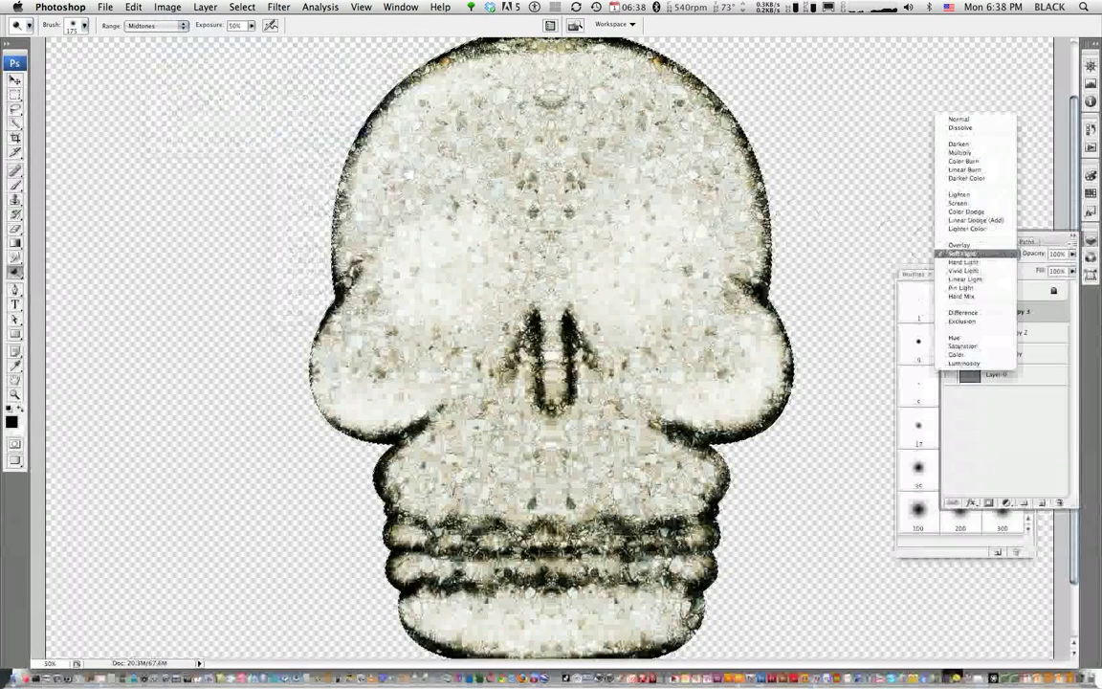
pyautogui.click(963, 312)
pyautogui.hotkey('ctrl', 'i')
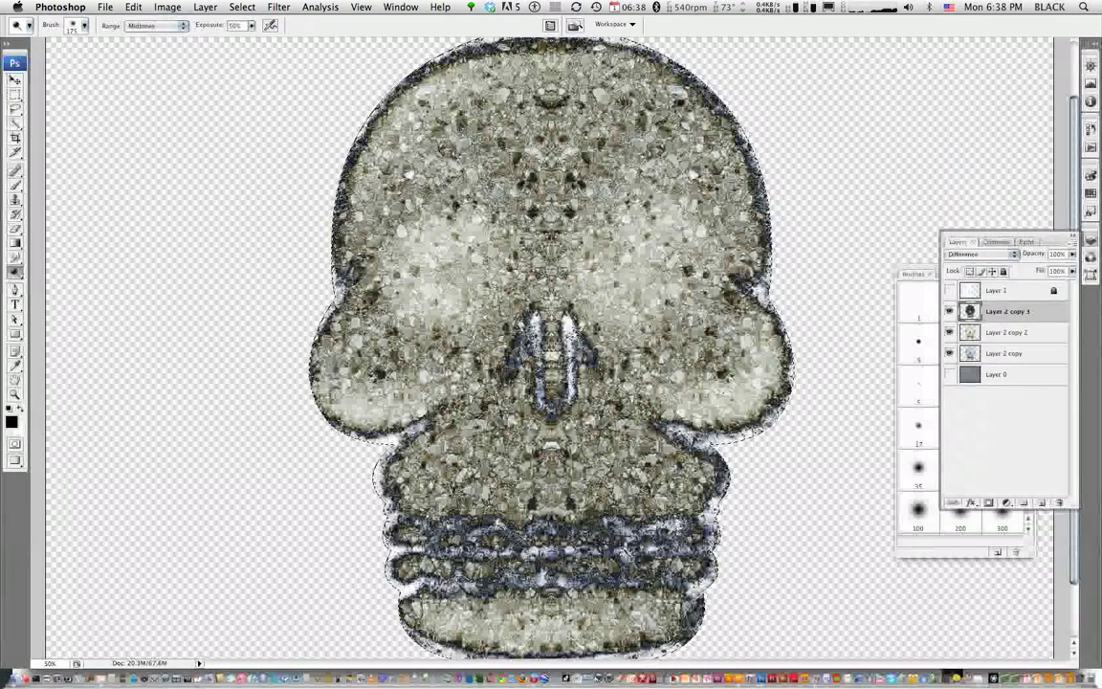
pyautogui.click(976, 254)
pyautogui.click(971, 186)
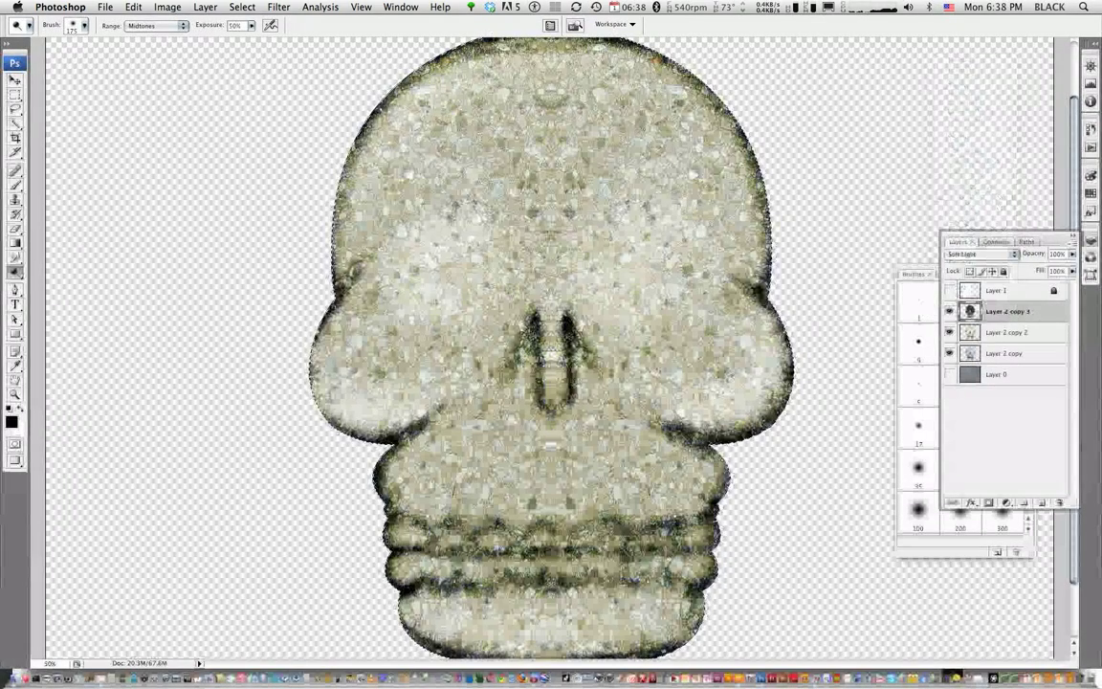
# Merge Layer 2 copy 2 into Layer 2 copy 3 and move Layer 2 copy above it
pyautogui.keyDown('shift'); pyautogui.click(1007, 332); pyautogui.keyUp('shift')
pyautogui.press('super+e')
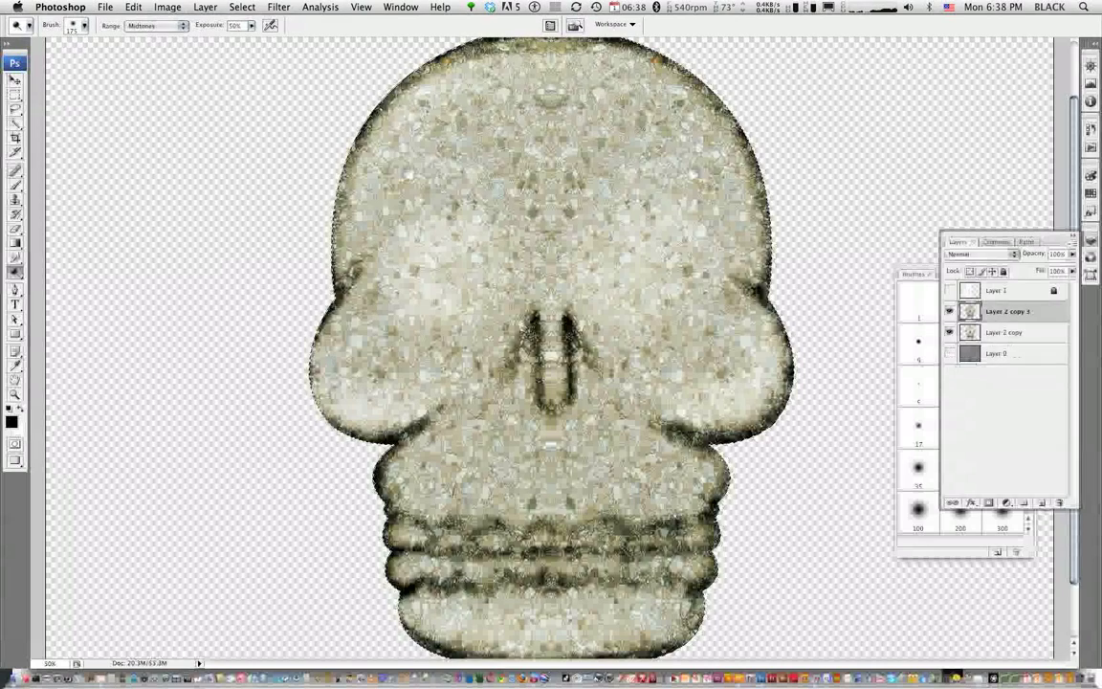
pyautogui.moveTo(970, 332); pyautogui.dragTo(970, 304)
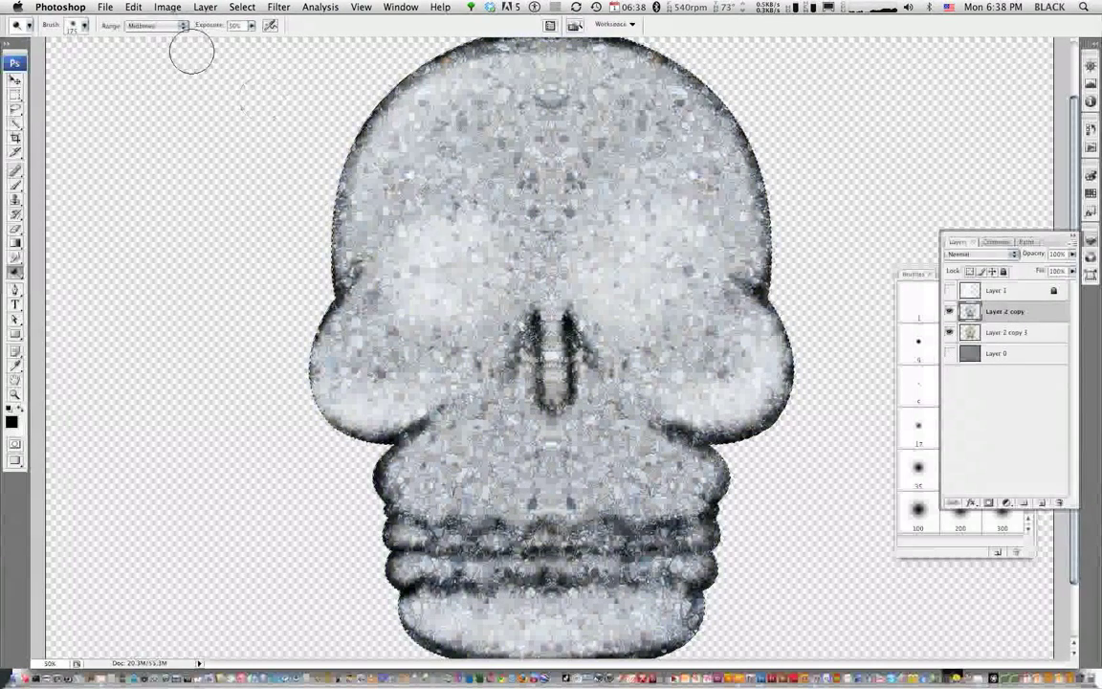
# Desaturate Layer 2 copy to grey and add a Bevel and Emboss layer style
pyautogui.click(167, 7)
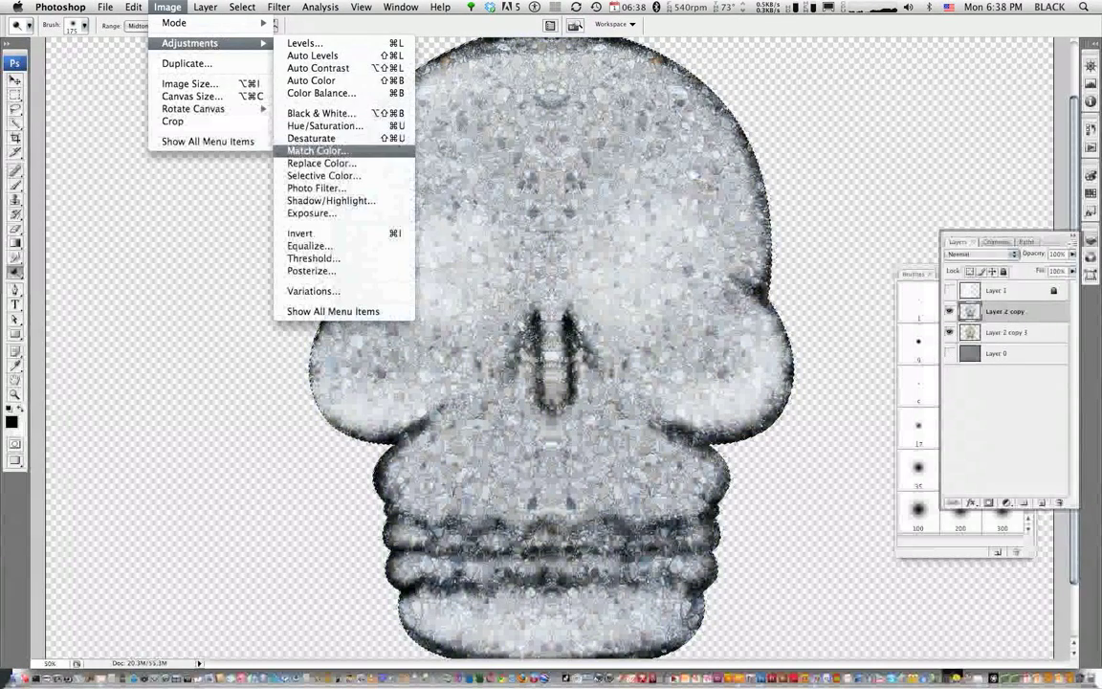
pyautogui.click(311, 138)
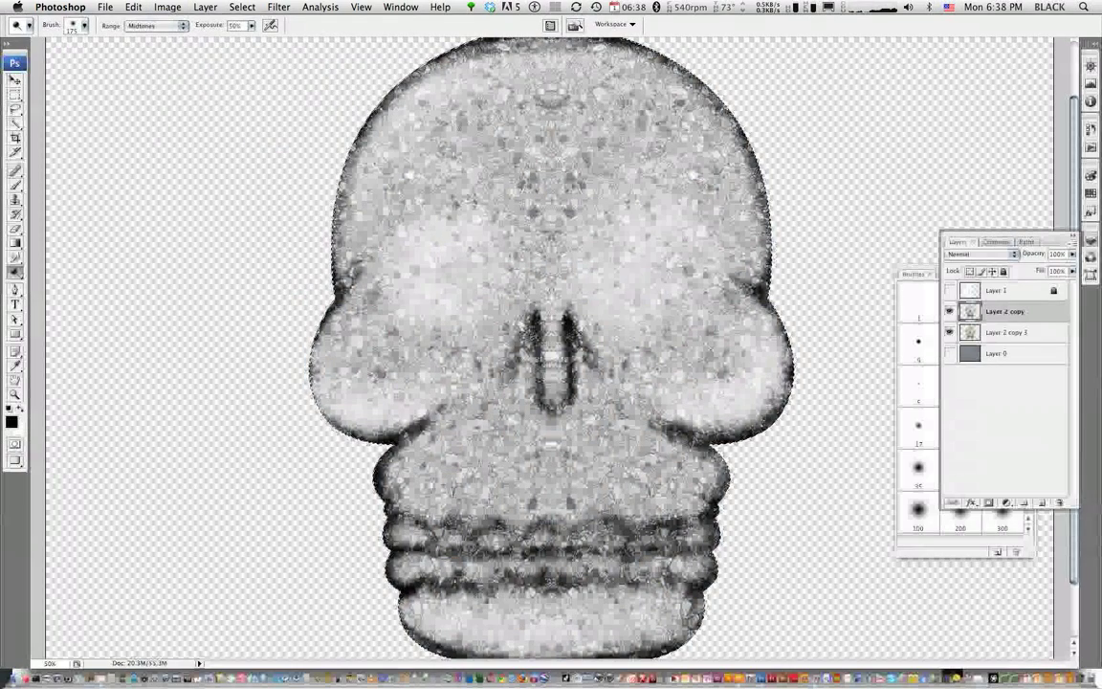
pyautogui.click(972, 502)
pyautogui.click(1002, 562)
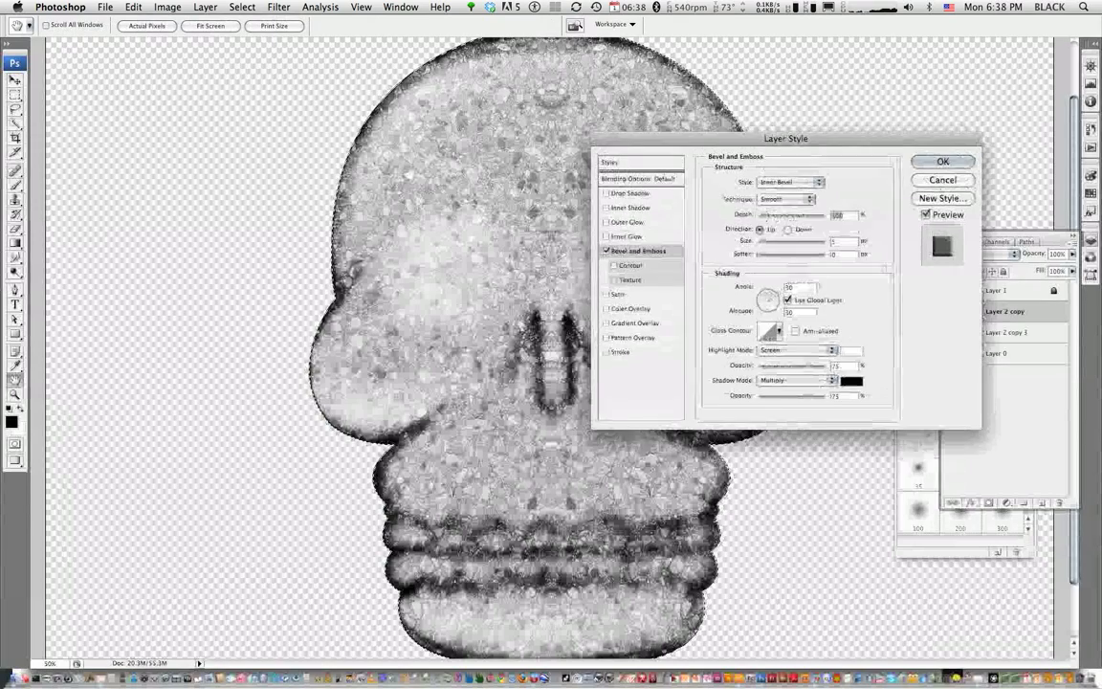
# Adjust the bevel's altitude, depth and ~92 px size, and lower its shadow opacity
pyautogui.moveTo(784, 130); pyautogui.dragTo(797, 135)
pyautogui.write('321')
pyautogui.moveTo(799, 210)
pyautogui.mouseDown()
pyautogui.moveTo(813, 210)
pyautogui.moveTo(804, 236)
pyautogui.mouseUp()
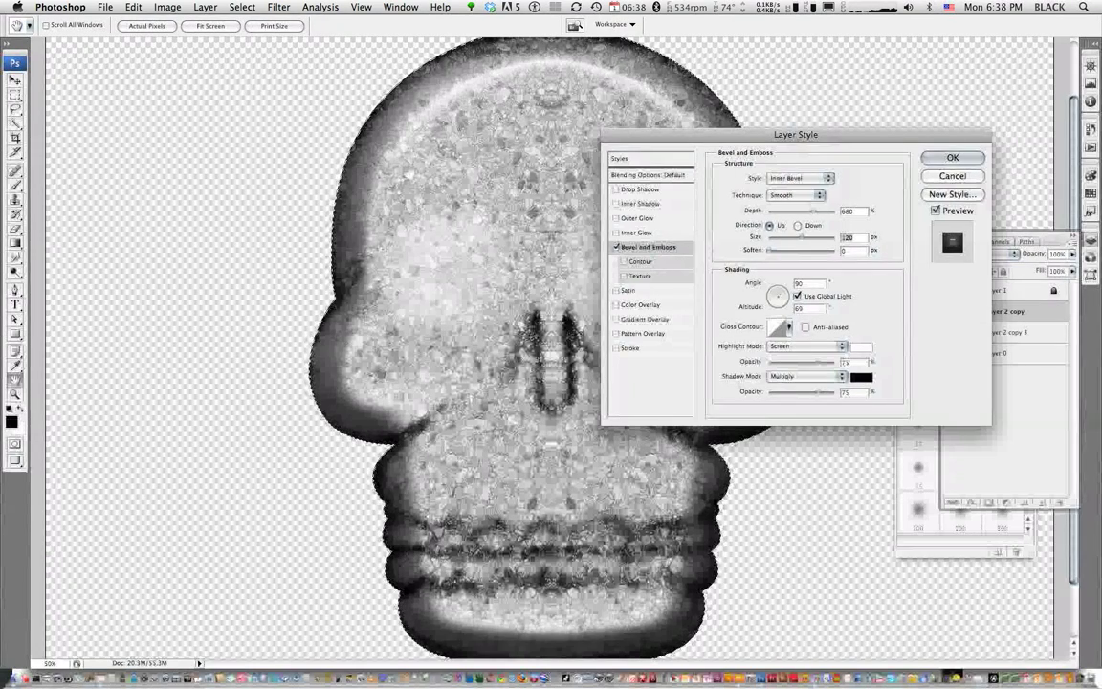
pyautogui.moveTo(802, 237); pyautogui.dragTo(794, 237)
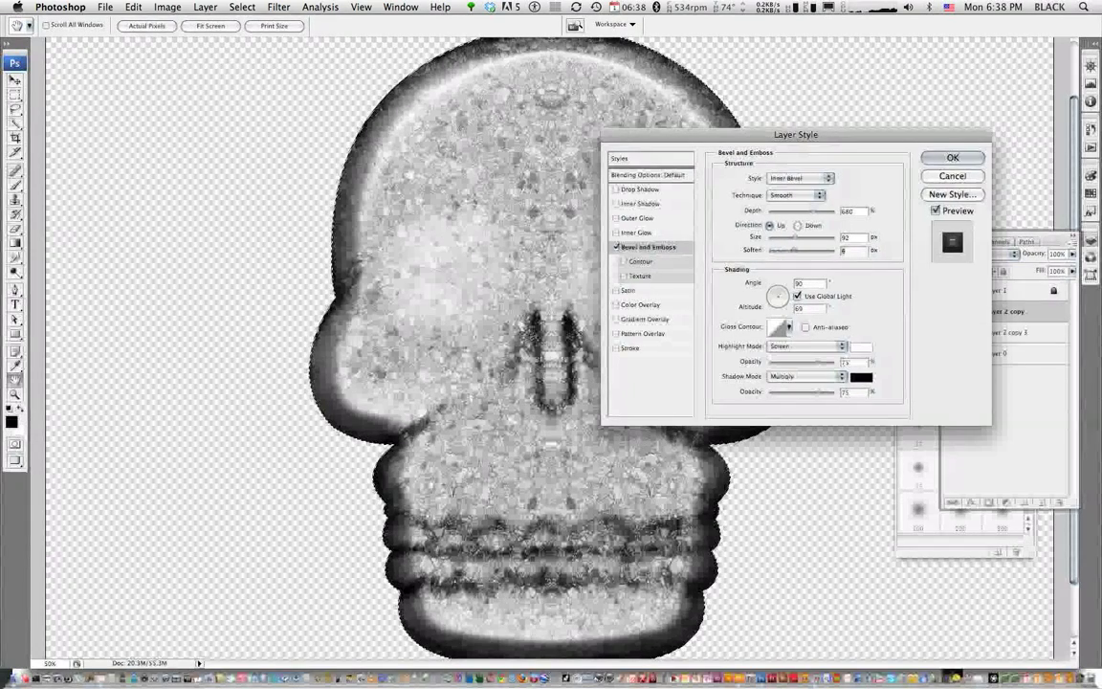
pyautogui.moveTo(815, 211); pyautogui.dragTo(794, 211)
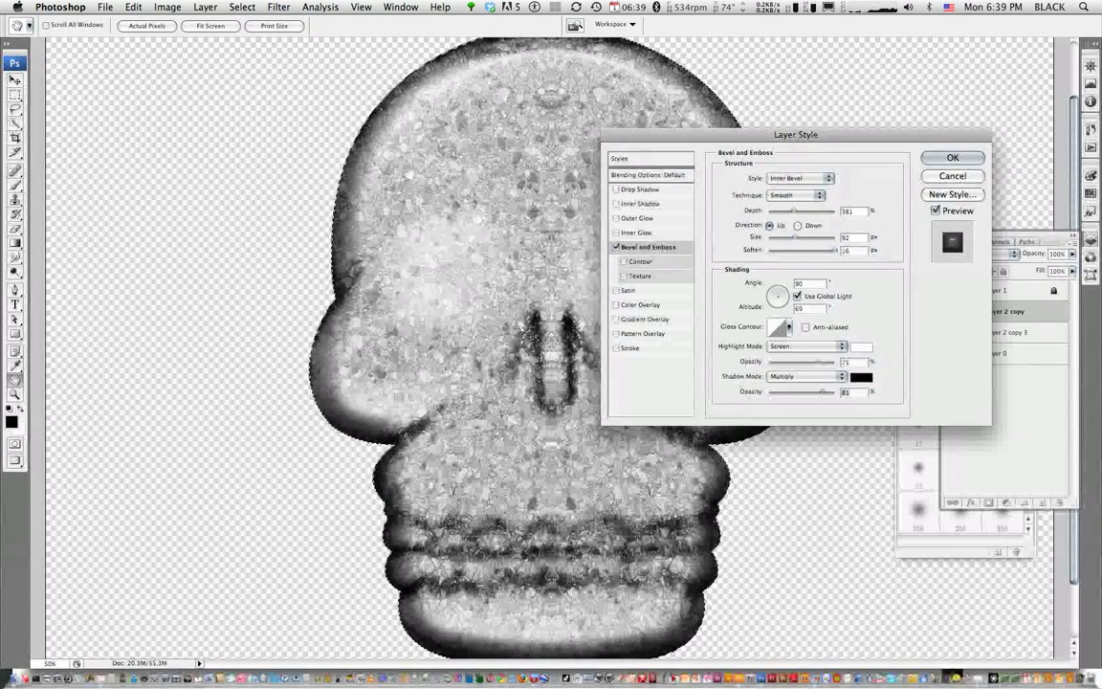
pyautogui.moveTo(818, 391)
pyautogui.mouseDown()
pyautogui.moveTo(773, 391)
pyautogui.moveTo(838, 361)
pyautogui.mouseUp()
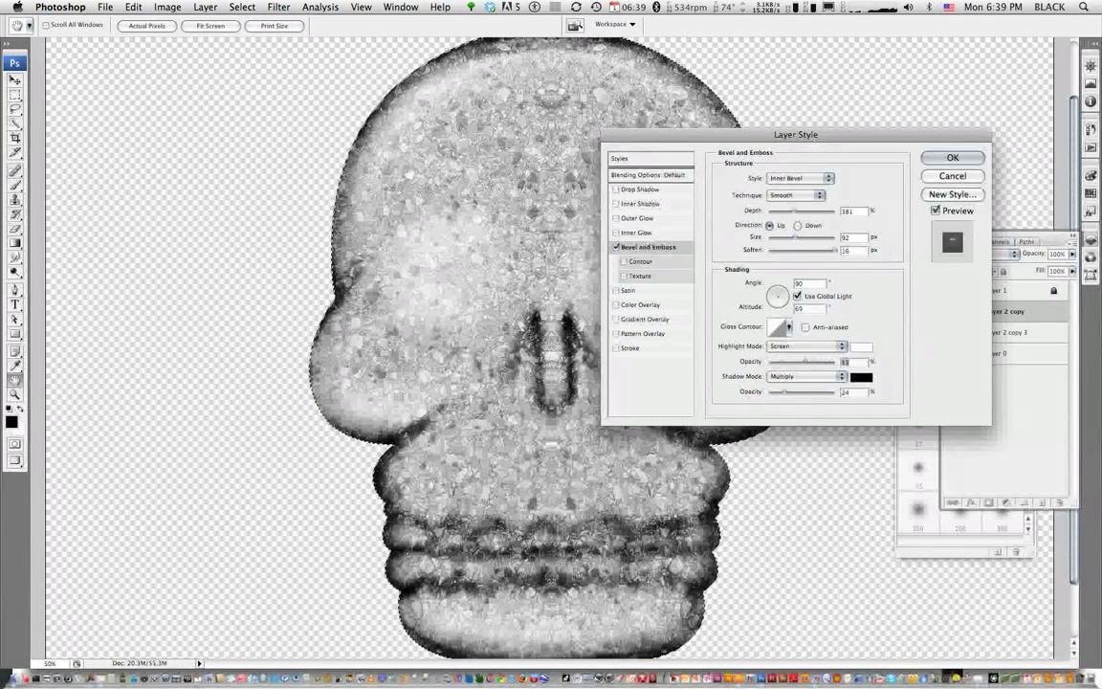
# Choose a different Gloss Contour preset and apply the Bevel and Emboss style
pyautogui.click(788, 328)
pyautogui.click(778, 376)
pyautogui.click(757, 376)
pyautogui.click(736, 376)
pyautogui.press('Return')
pyautogui.press('Return')
pyautogui.press('o')
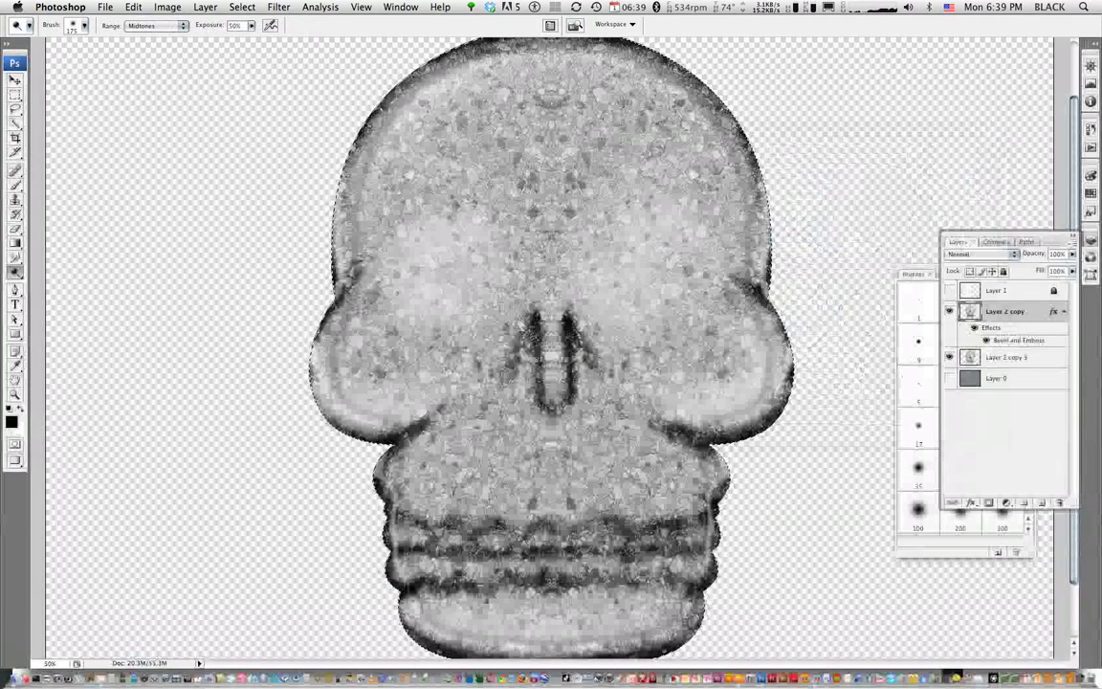
# Reopen Layer 2 copy's Bevel and Emboss and reduce shadow opacity to about 12%
pyautogui.doubleClick(1019, 340)
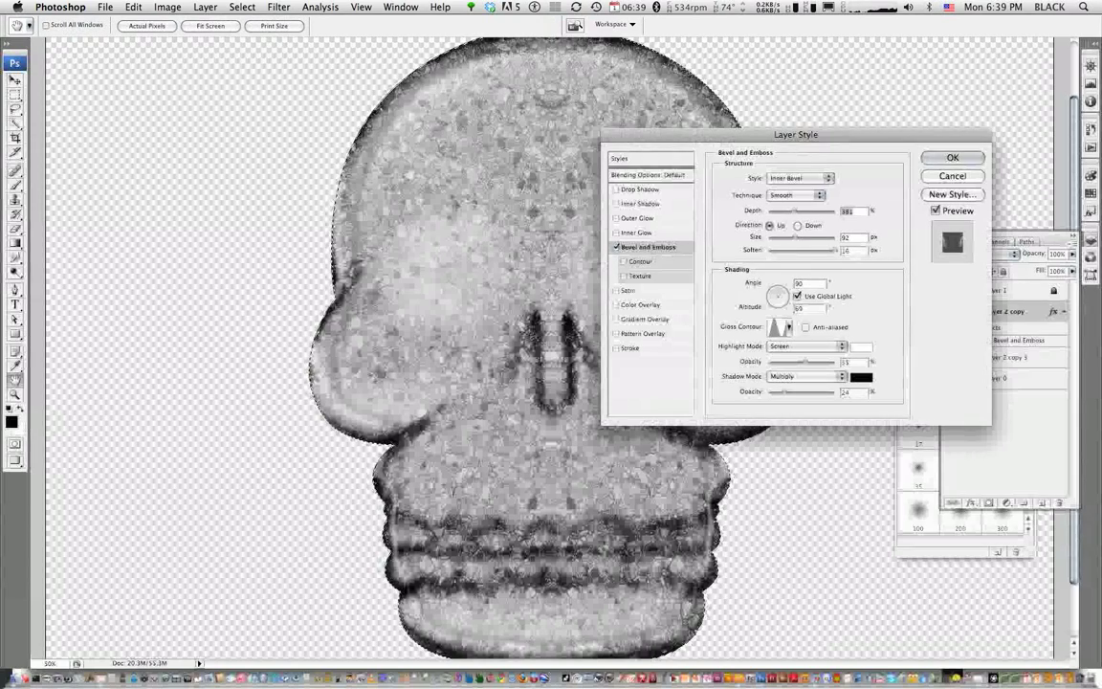
pyautogui.hotkey('shift', 'Tab')
pyautogui.write('8')
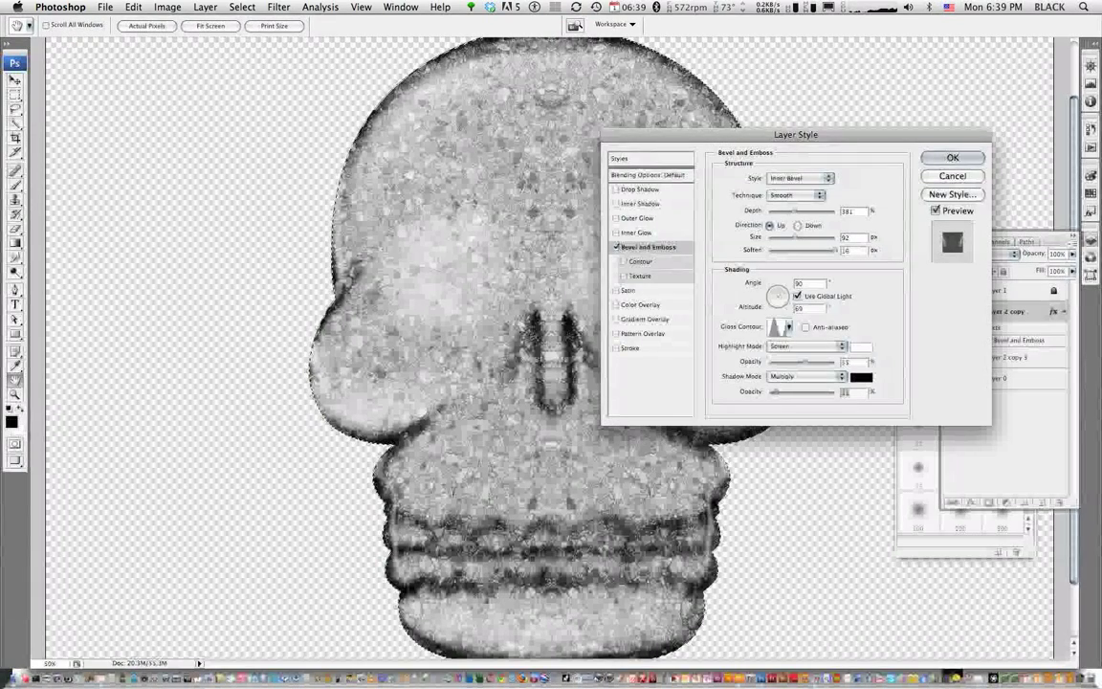
pyautogui.write('35')
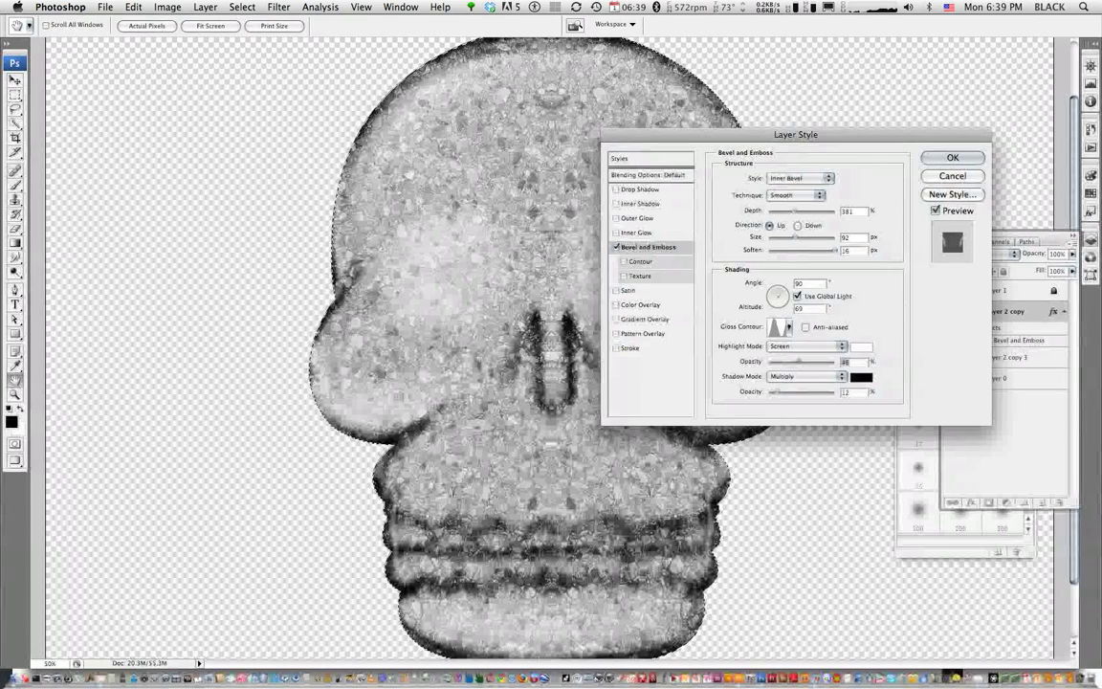
pyautogui.click(861, 346)
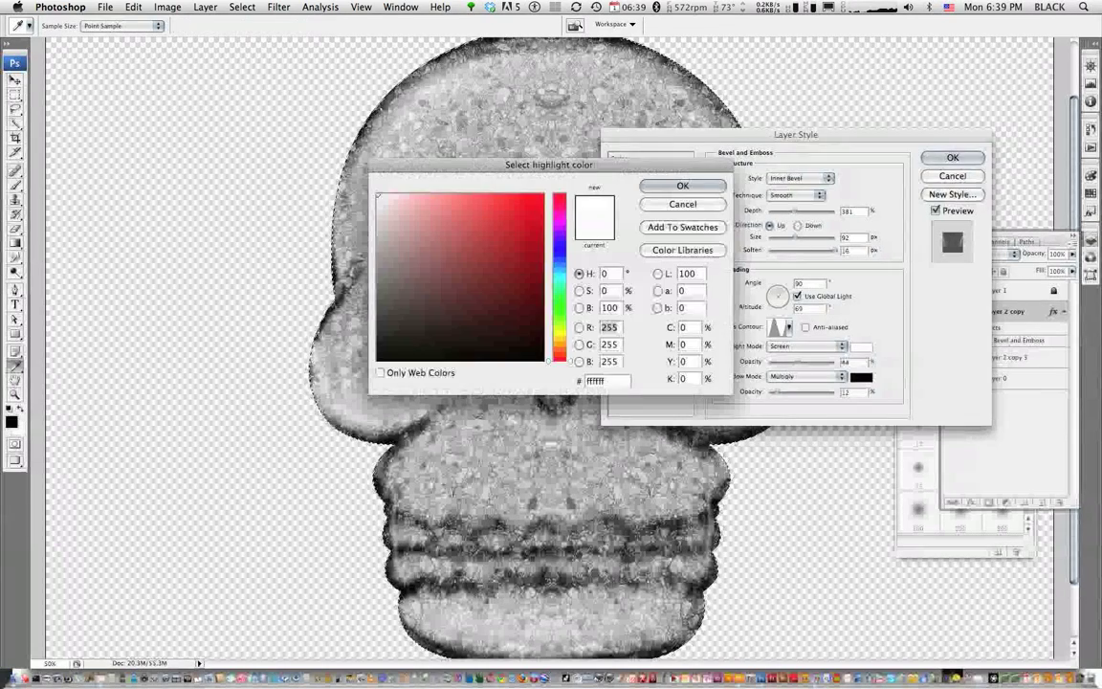
# Give the bevel a grey afafaf Multiply highlight and a 120 px size, then apply it
pyautogui.click(378, 246)
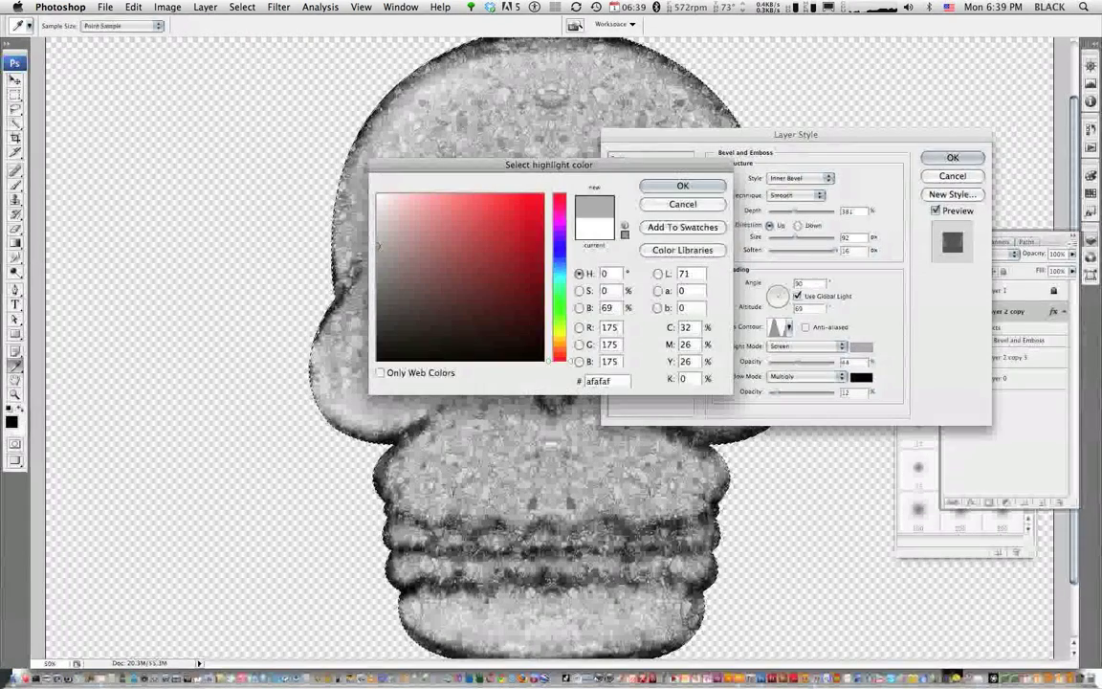
pyautogui.click(683, 185)
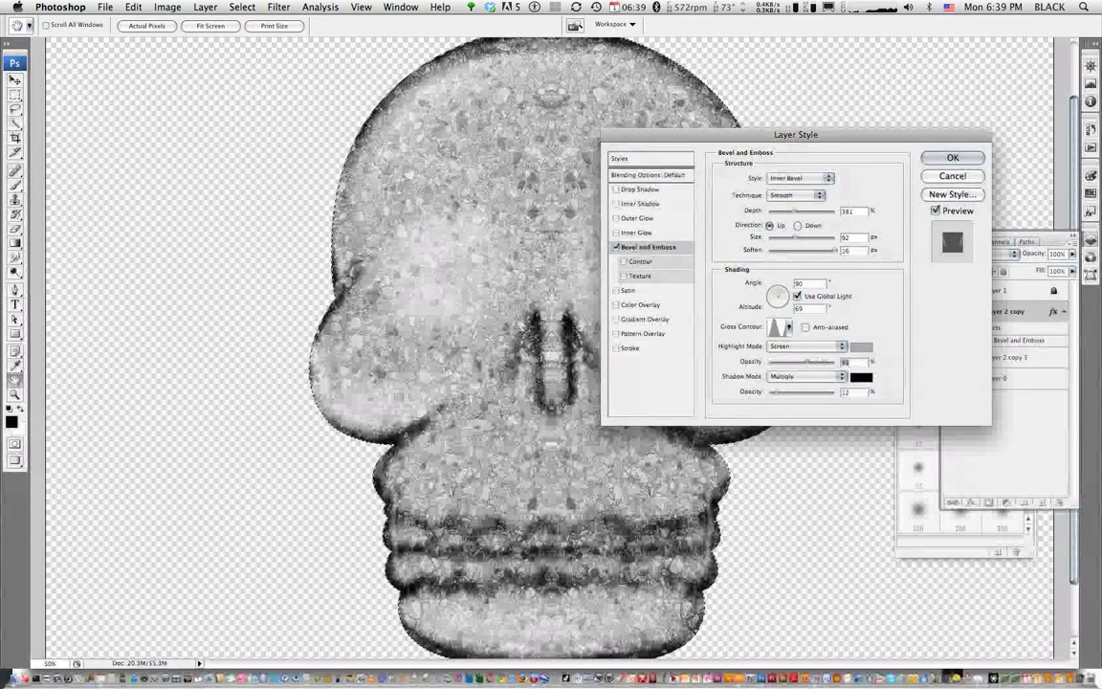
pyautogui.click(807, 346)
pyautogui.click(786, 303)
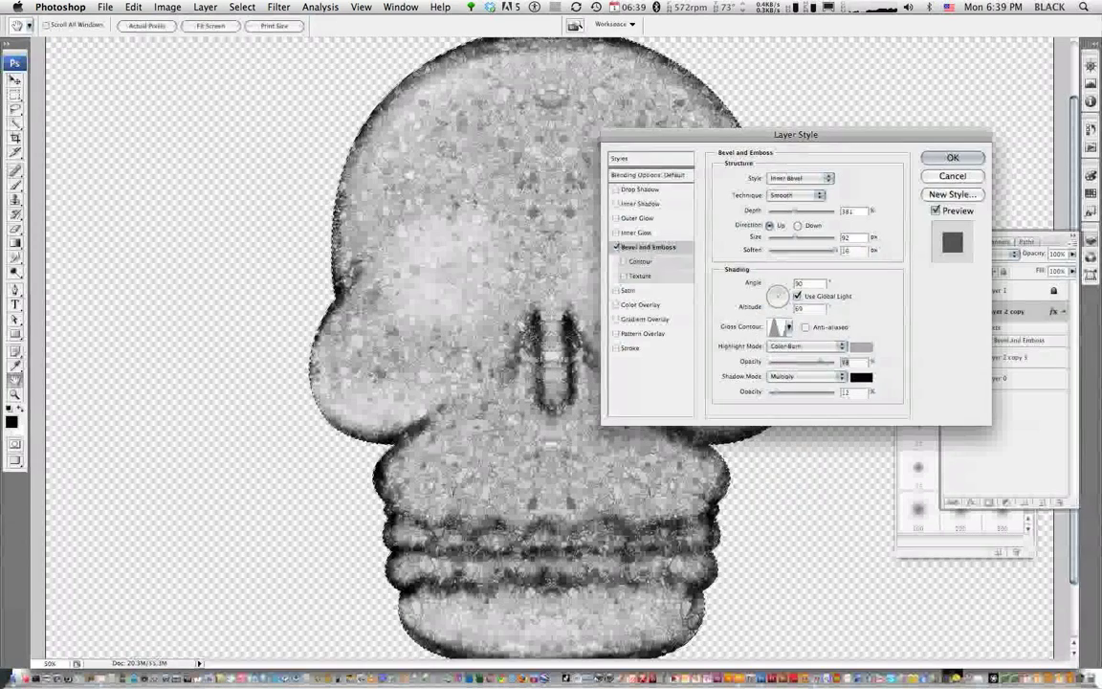
pyautogui.click(799, 347)
pyautogui.click(783, 337)
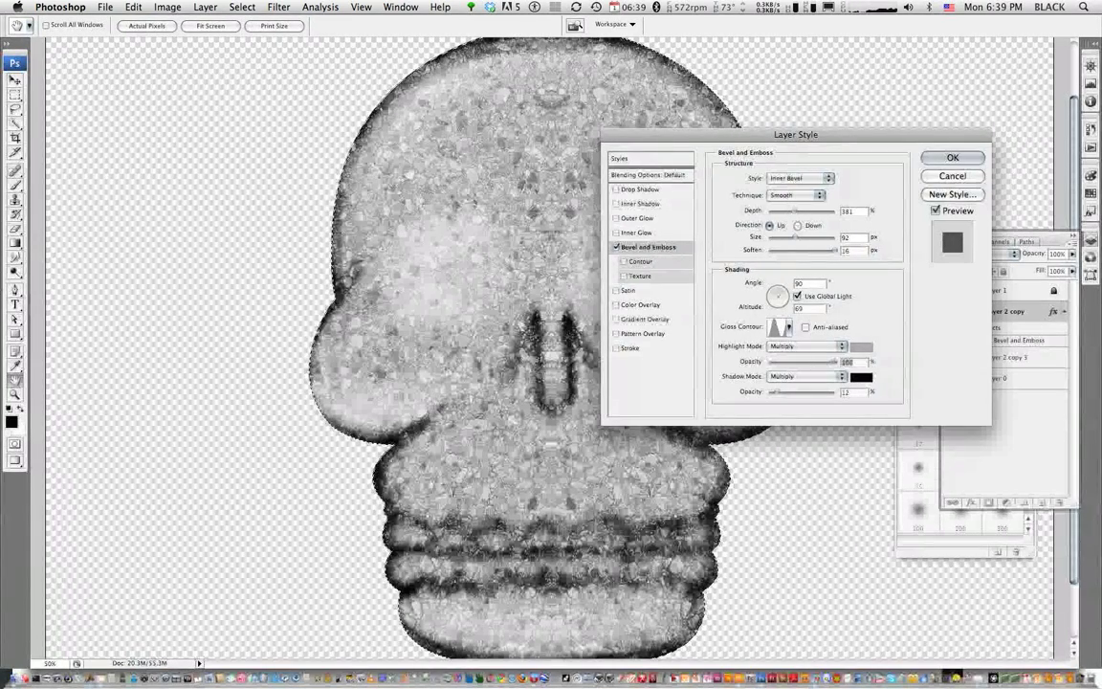
pyautogui.moveTo(796, 238); pyautogui.dragTo(802, 237)
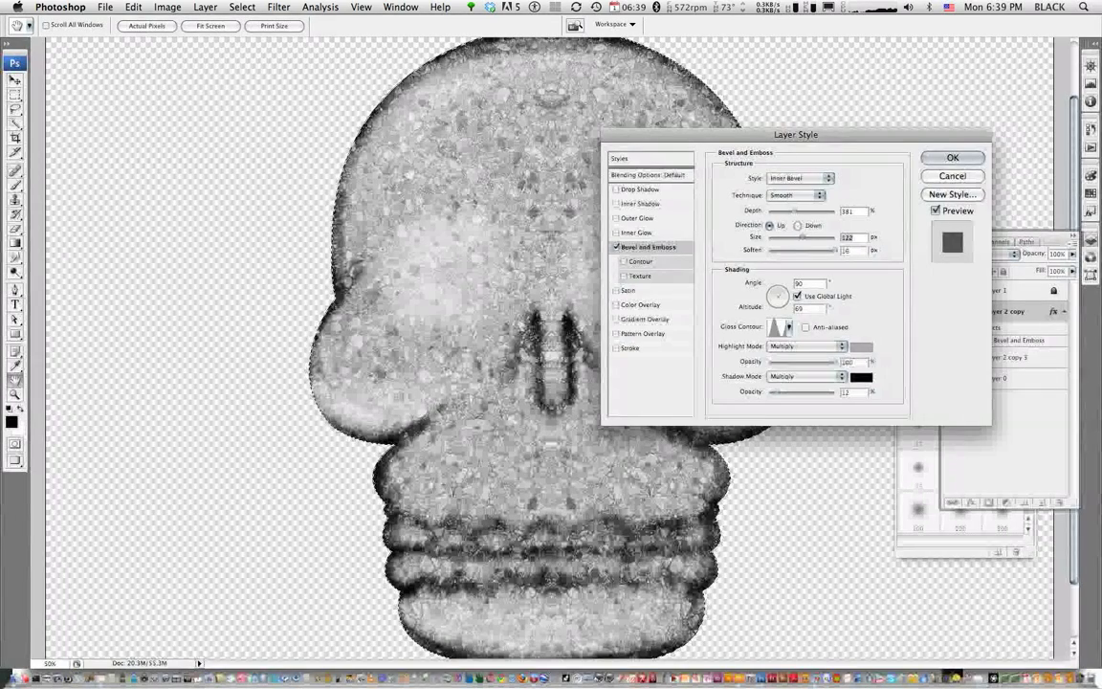
pyautogui.moveTo(802, 237); pyautogui.dragTo(800, 237)
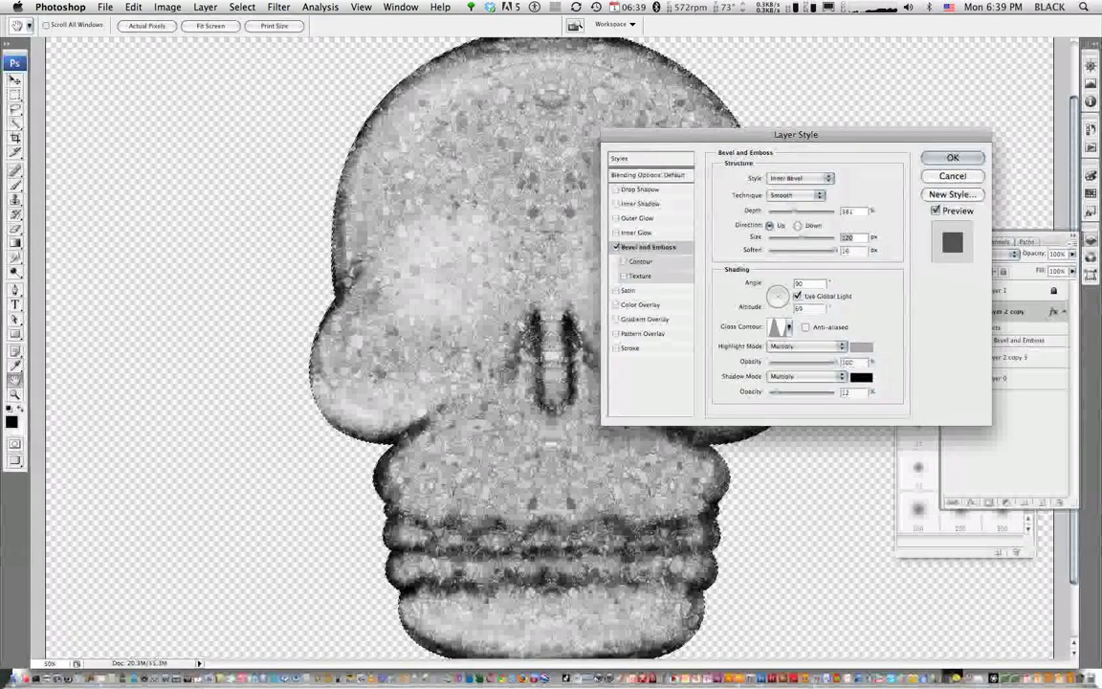
pyautogui.press('Return')
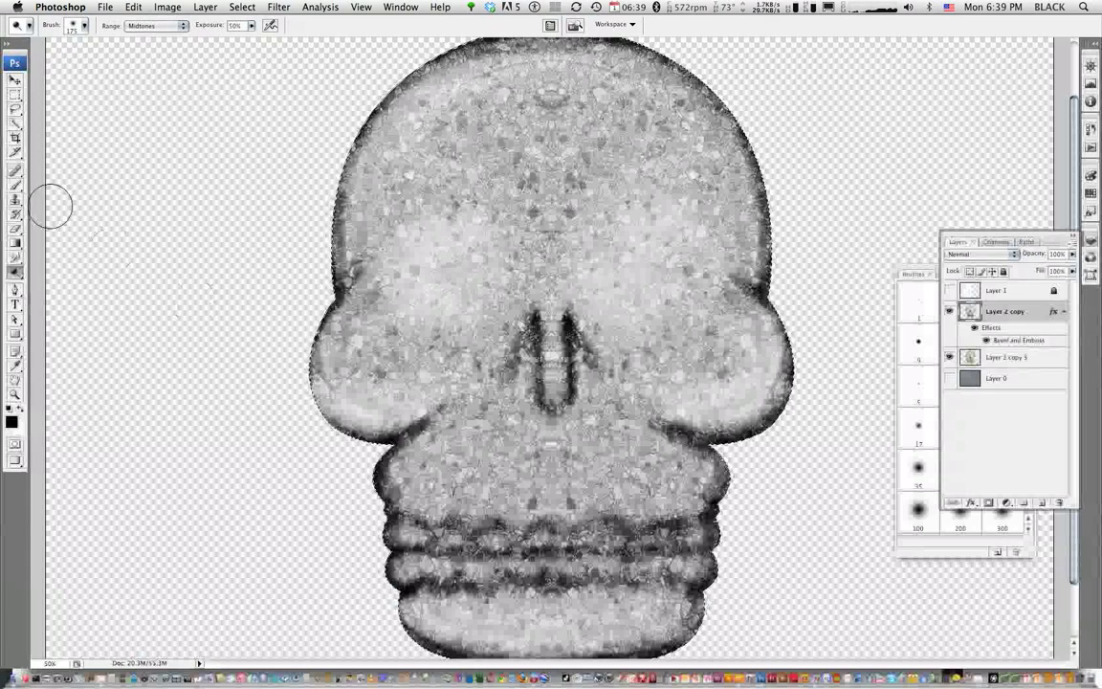
# Set up a 300 px soft brush at 30% opacity and flow
pyautogui.press('b')
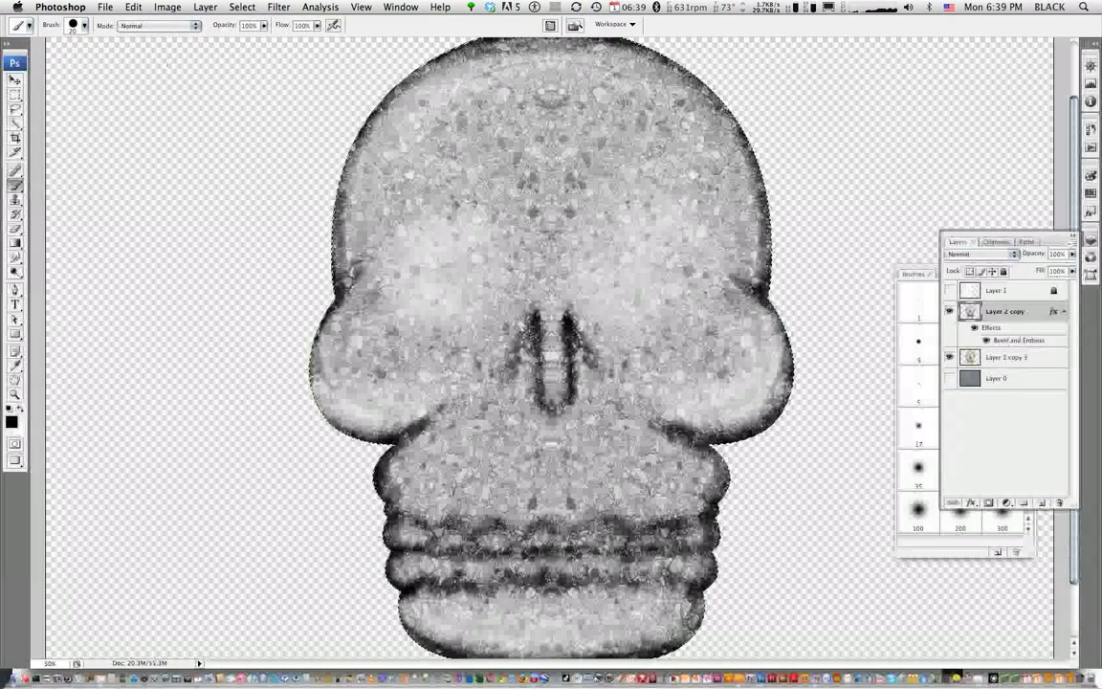
pyautogui.hotkey('shift', '3')
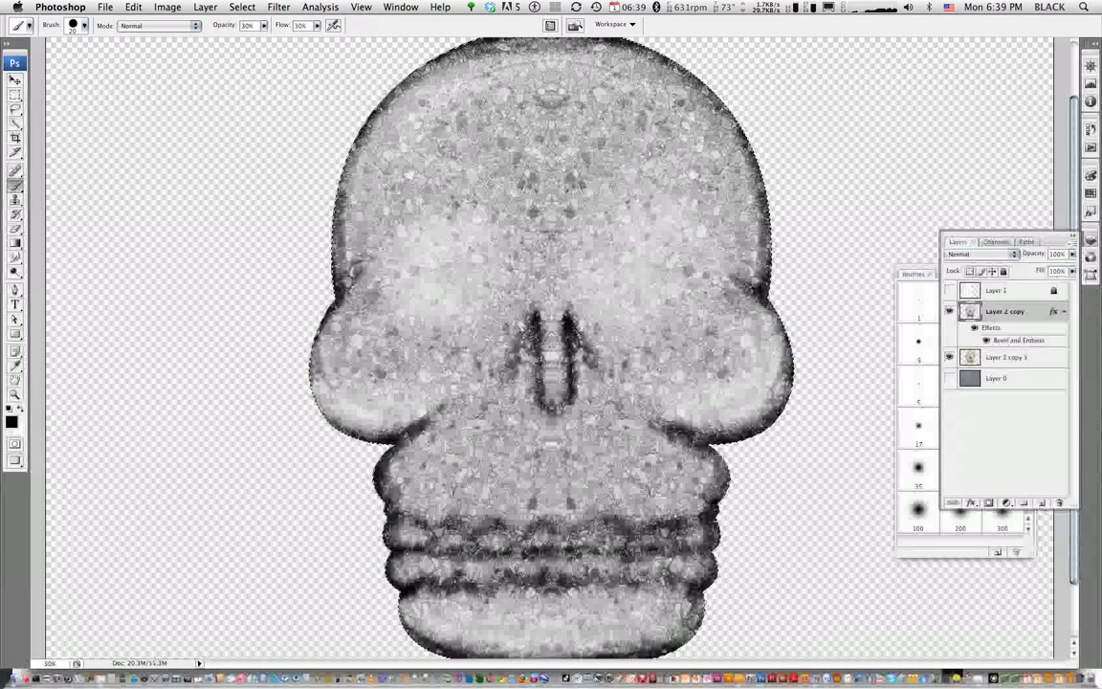
pyautogui.moveTo(919, 274); pyautogui.dragTo(812, 115)
pyautogui.click(895, 309)
pyautogui.hotkey('shift', '.')
# Add a layer mask to the skull layer, duplicate it, and merge the lower copy into Layer 2
pyautogui.click(989, 503)
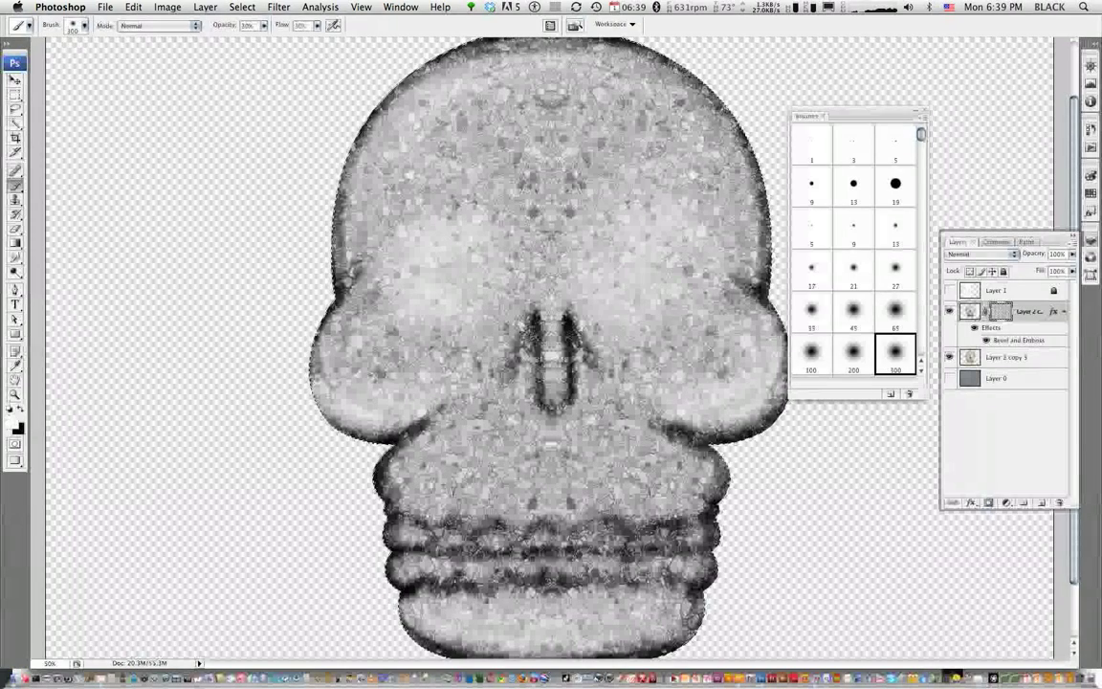
pyautogui.hotkey('ctrl', 'j')
pyautogui.press('x')
pyautogui.press('x')
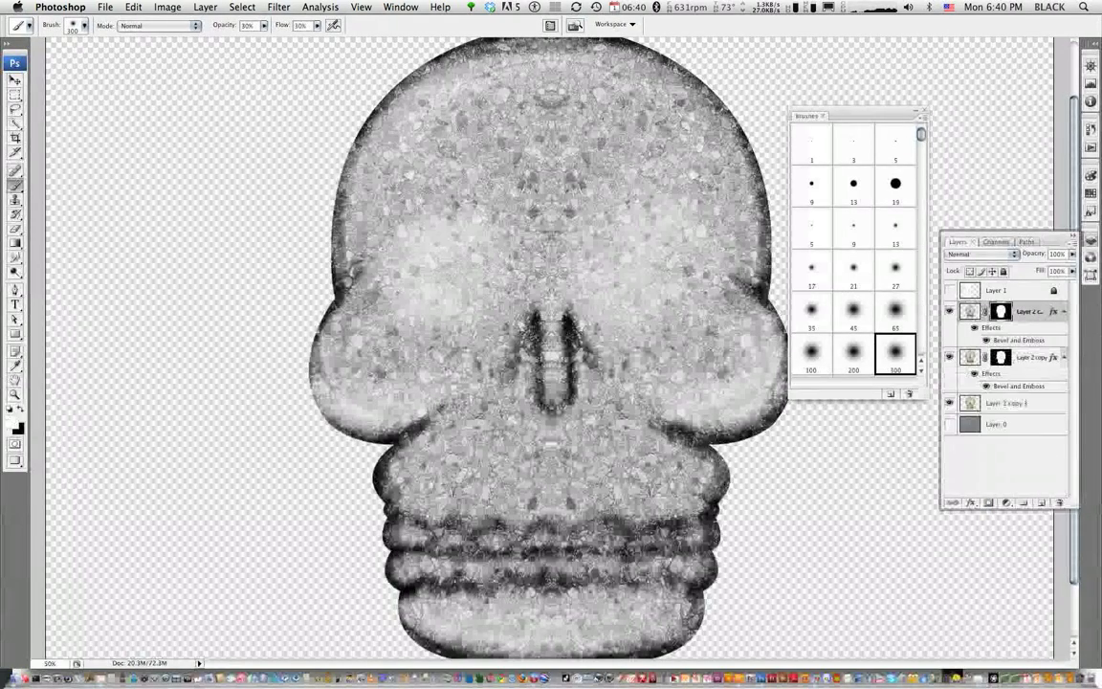
pyautogui.press('x')
pyautogui.hotkey('alt', '[')
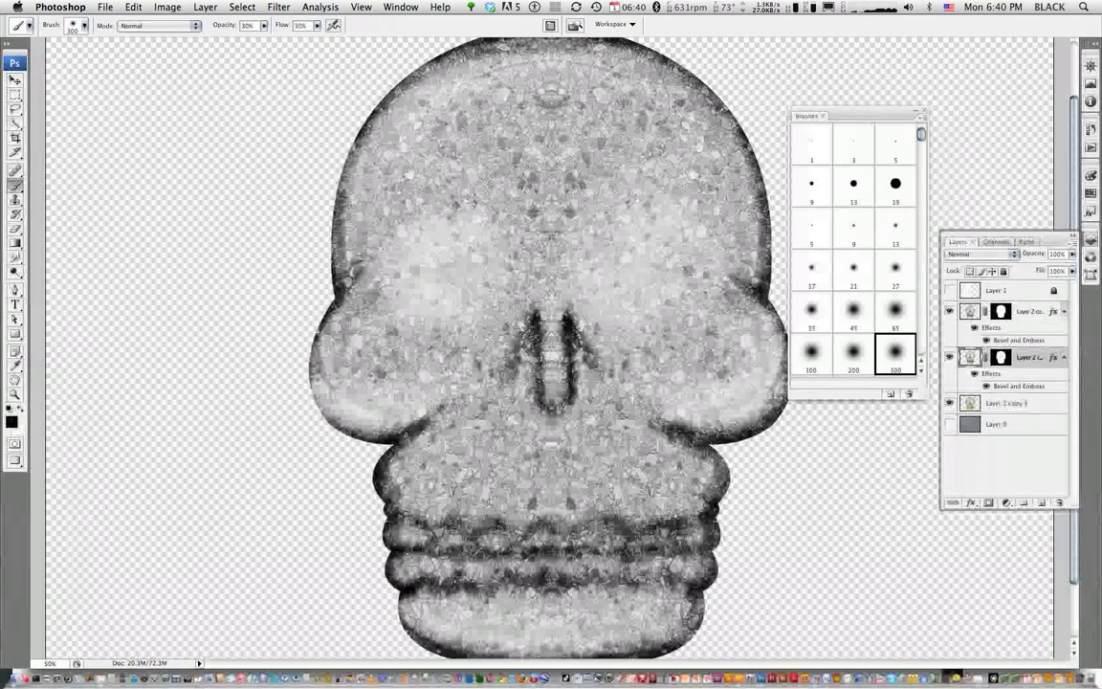
pyautogui.hotkey('ctrl', 'shift', 'alt', 'n')
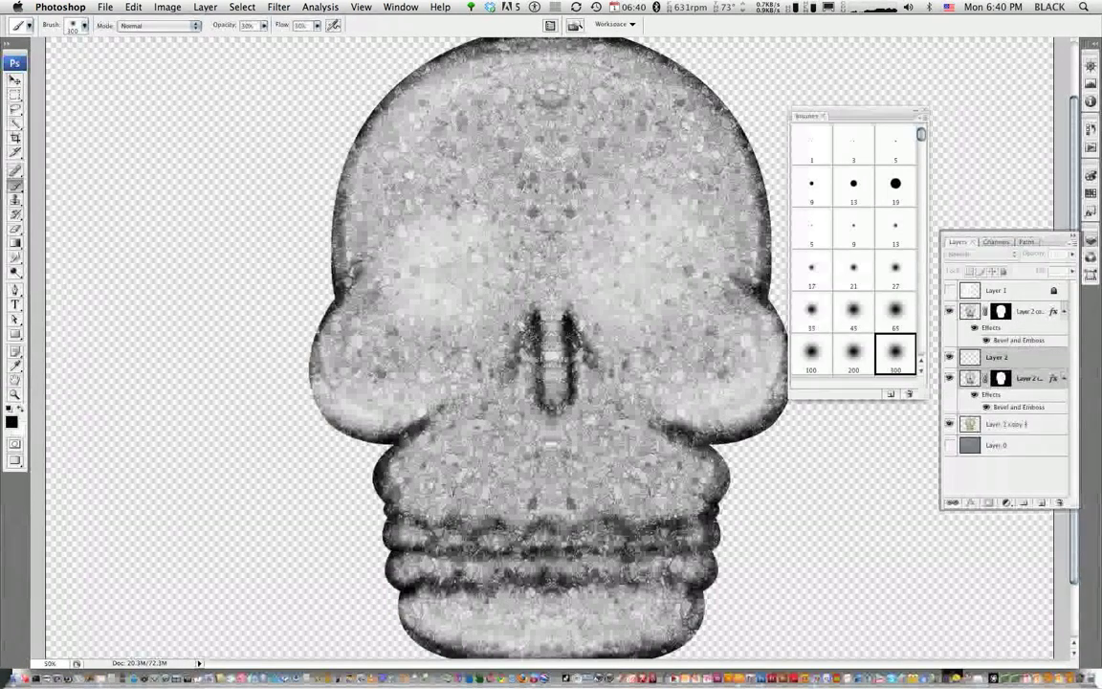
pyautogui.hotkey('ctrl', 'e')
pyautogui.hotkey('ctrl', 'z')
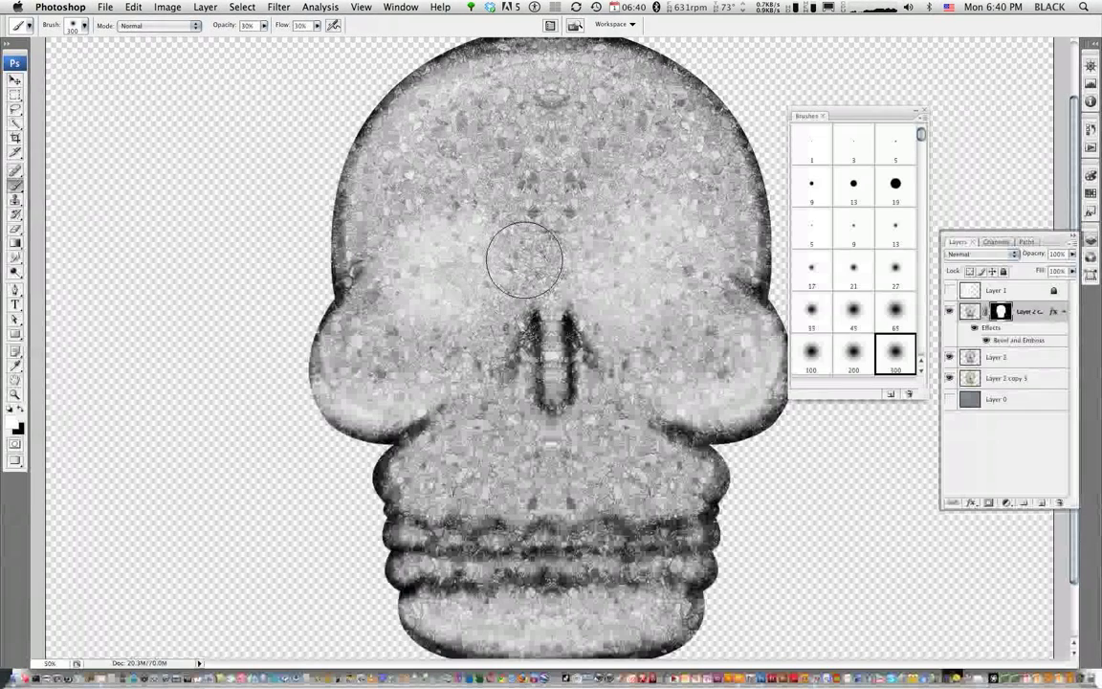
# Switch to the 200 px soft brush and reopen the masked layer's Bevel and Emboss settings
pyautogui.click(854, 270)
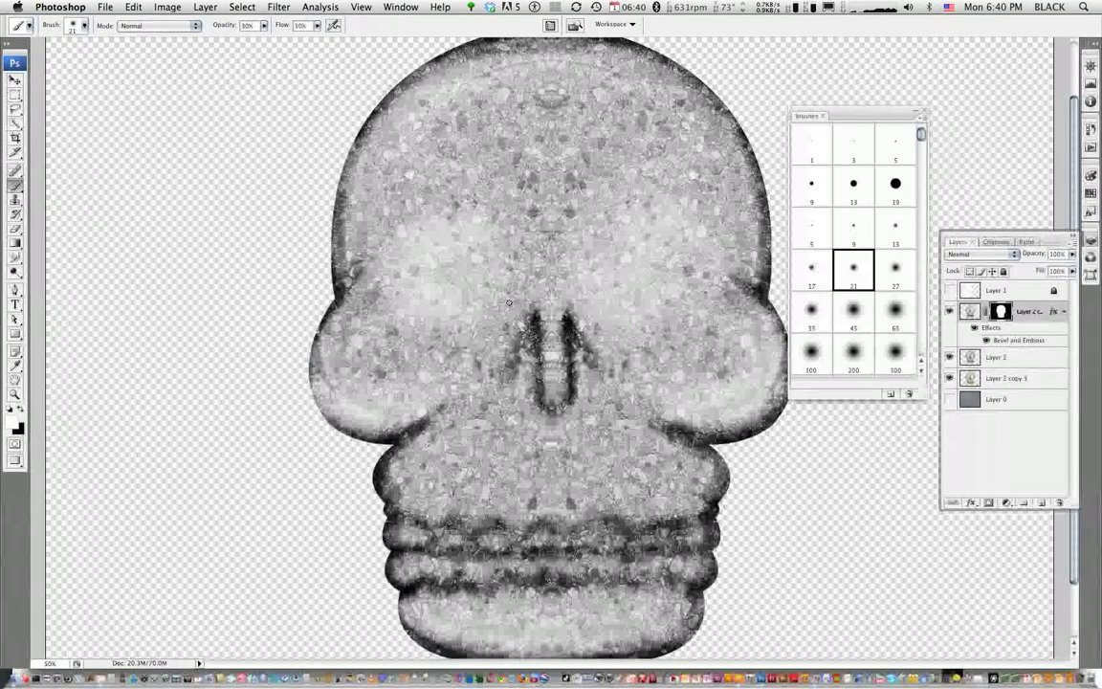
pyautogui.click(854, 311)
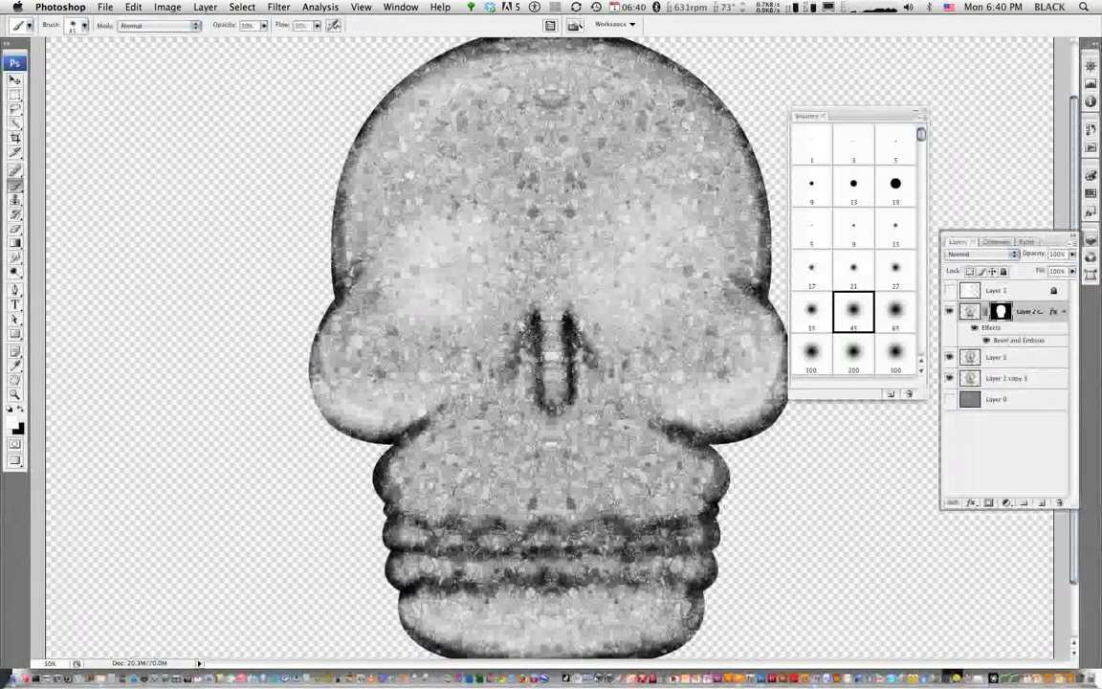
pyautogui.click(854, 353)
pyautogui.doubleClick(1017, 340)
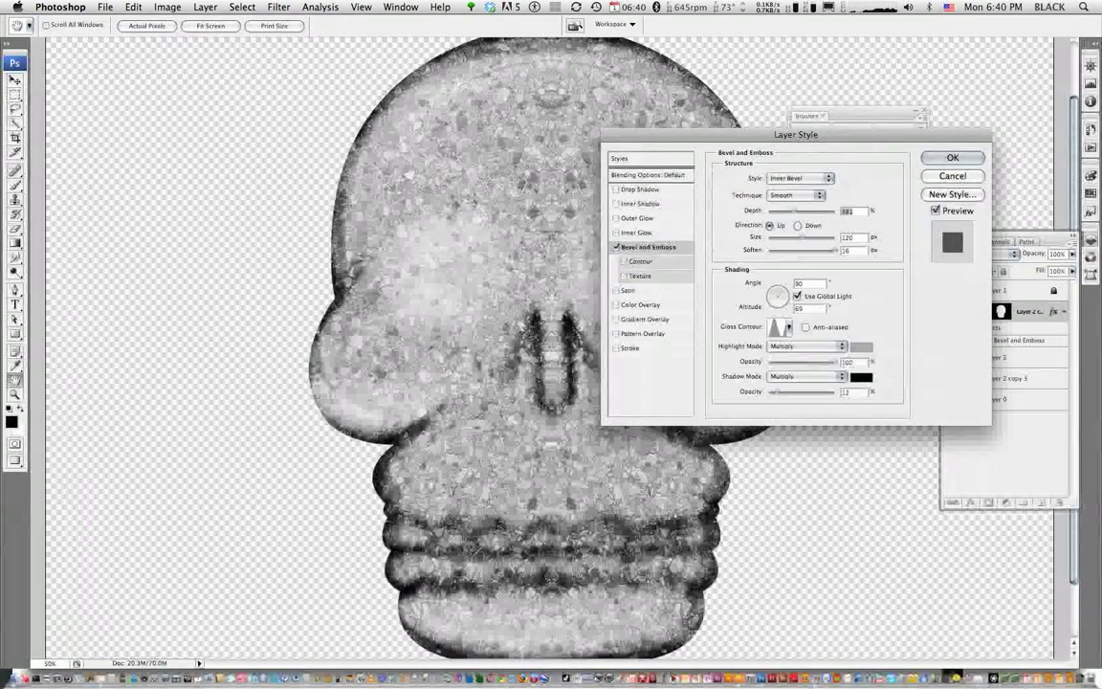
# Keep the highlight on Multiply and change its colour to a duller greyish tone
pyautogui.click(807, 345)
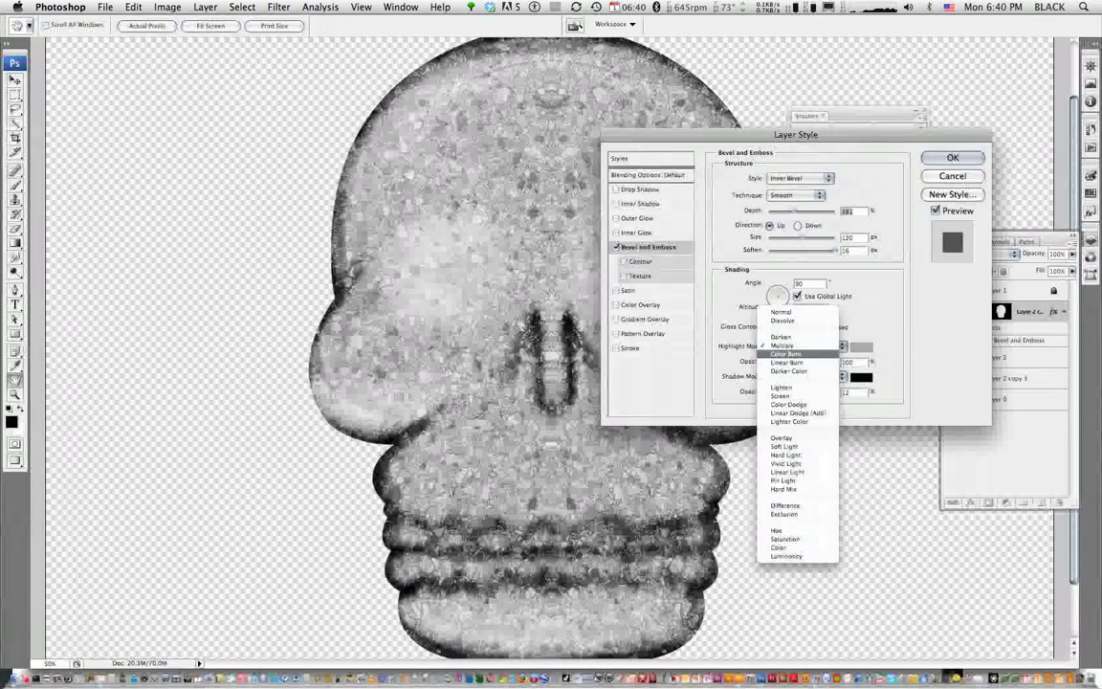
pyautogui.click(787, 354)
pyautogui.click(806, 345)
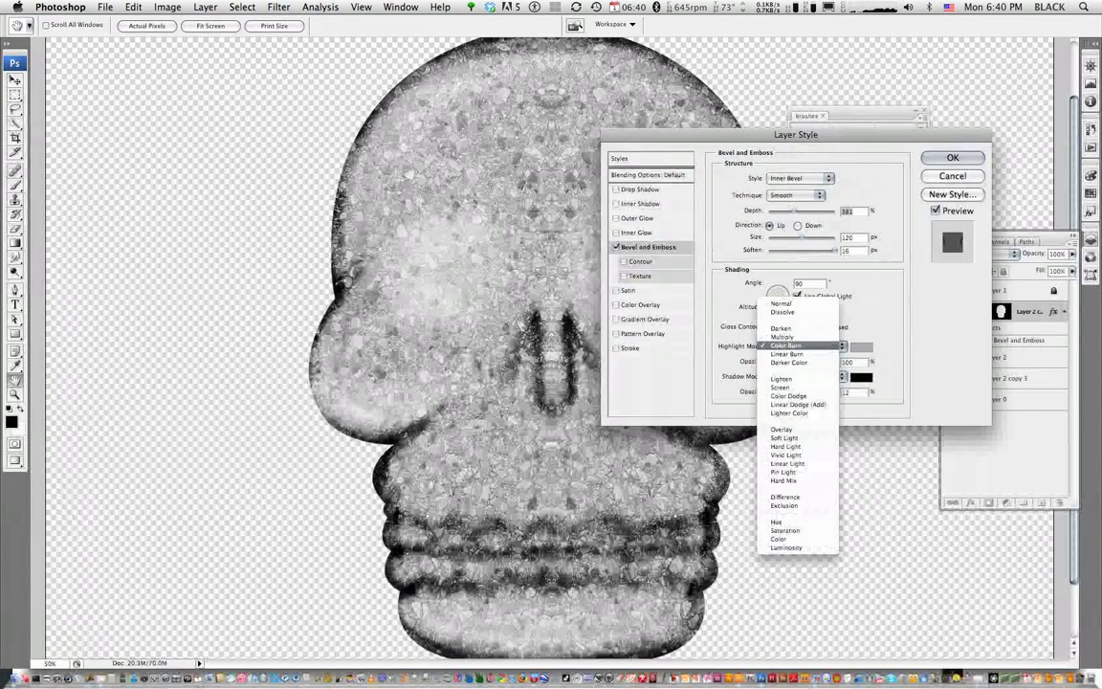
pyautogui.click(787, 335)
pyautogui.click(861, 347)
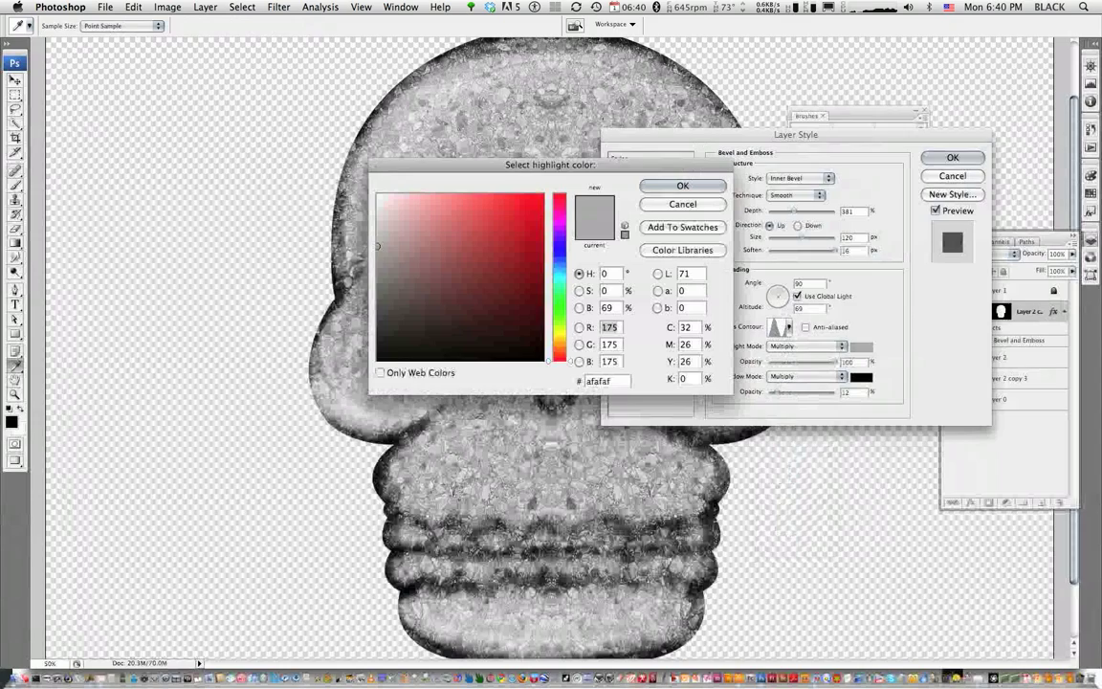
pyautogui.moveTo(378, 247); pyautogui.dragTo(404, 253)
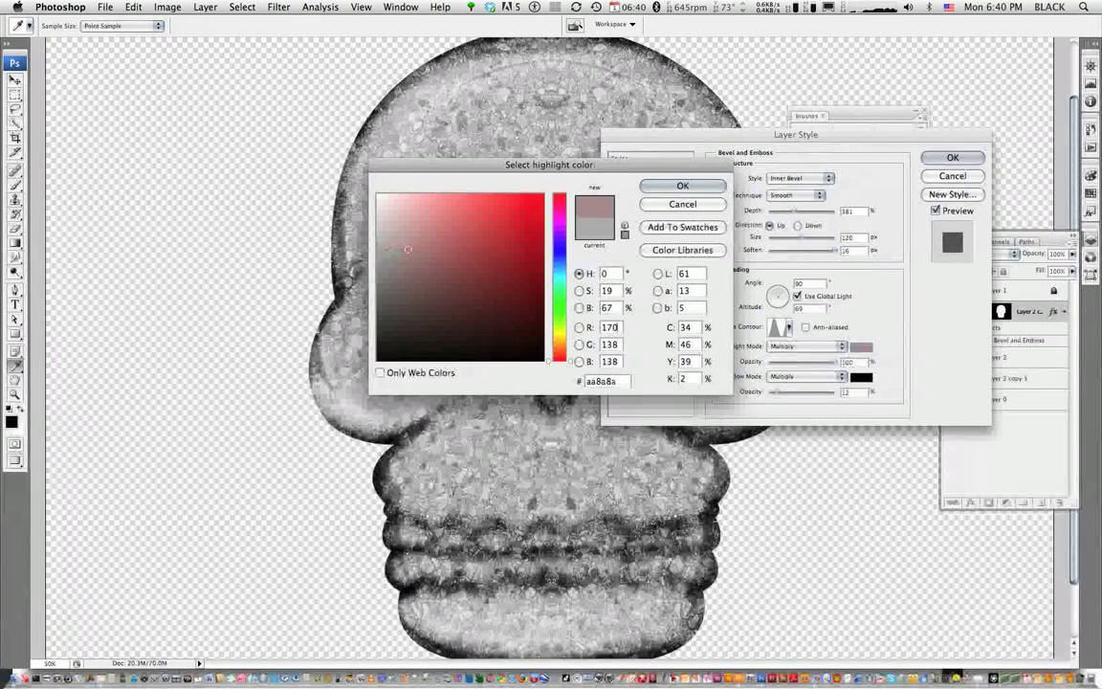
pyautogui.moveTo(403, 253); pyautogui.dragTo(387, 261)
pyautogui.press('Return')
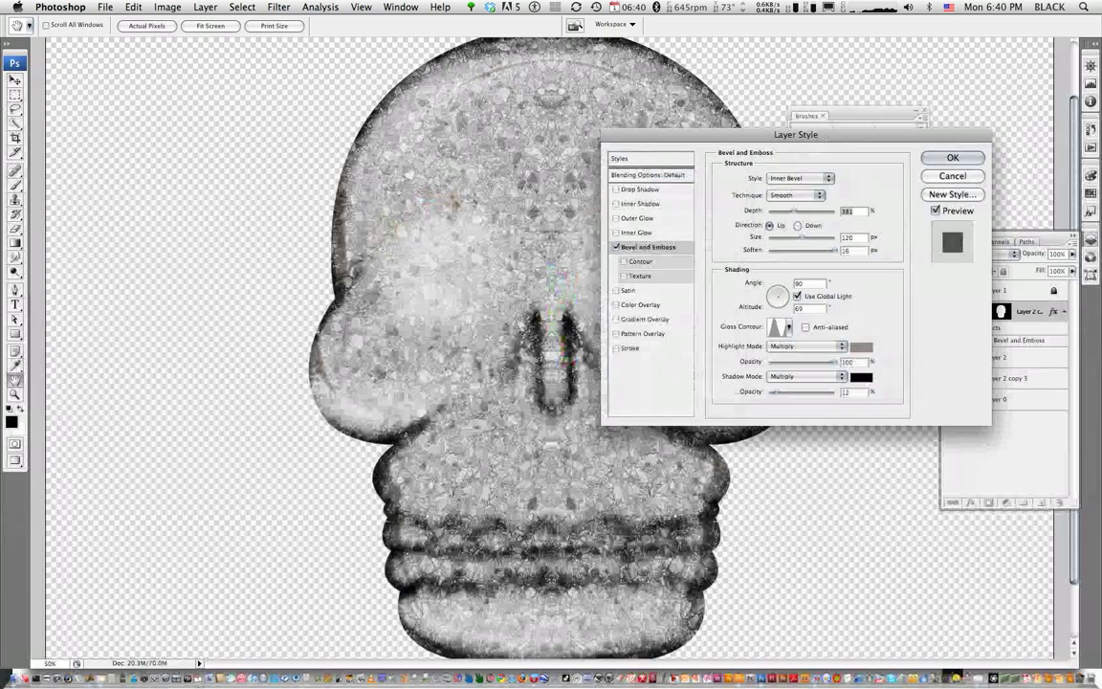
# Lower the bevel size to about 108 px, add a Contour with 37% range, and apply
pyautogui.write('560')
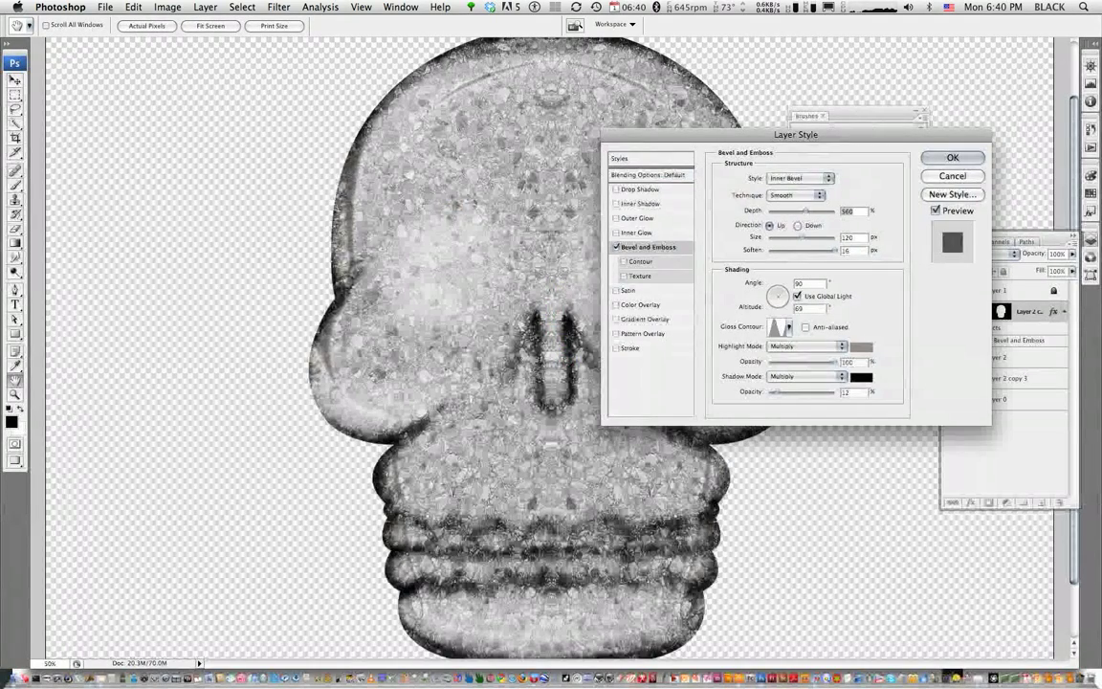
pyautogui.press('Tab')
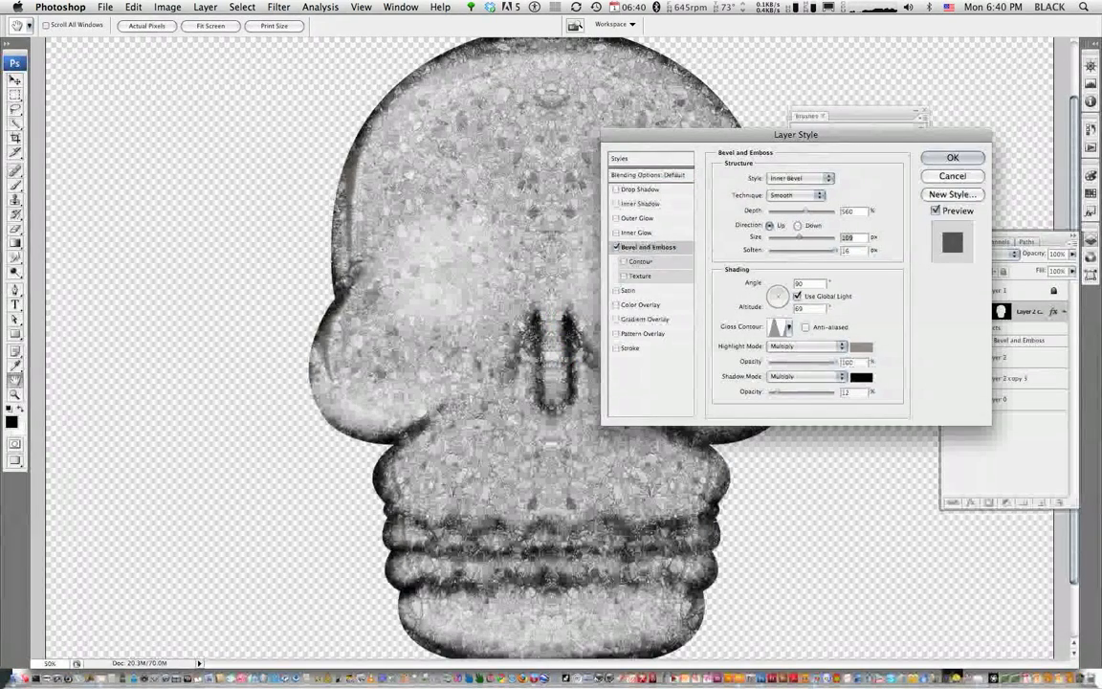
pyautogui.press('Down')
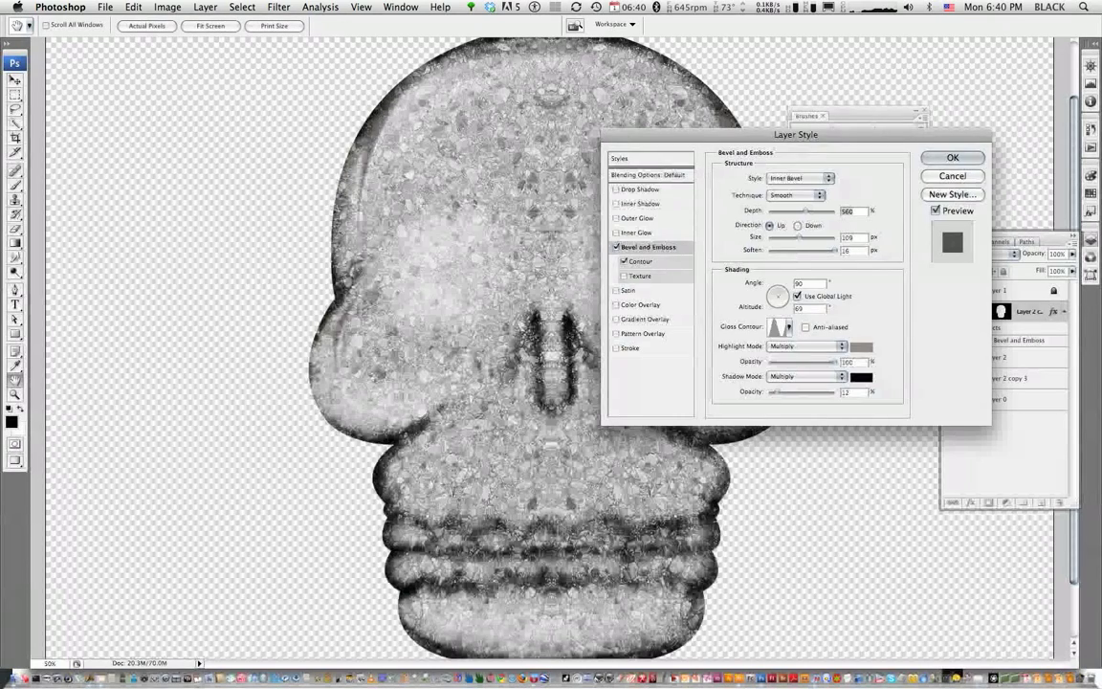
pyautogui.click(641, 261)
pyautogui.click(769, 182)
pyautogui.press('Left')
pyautogui.press('Left')
pyautogui.press('Left')
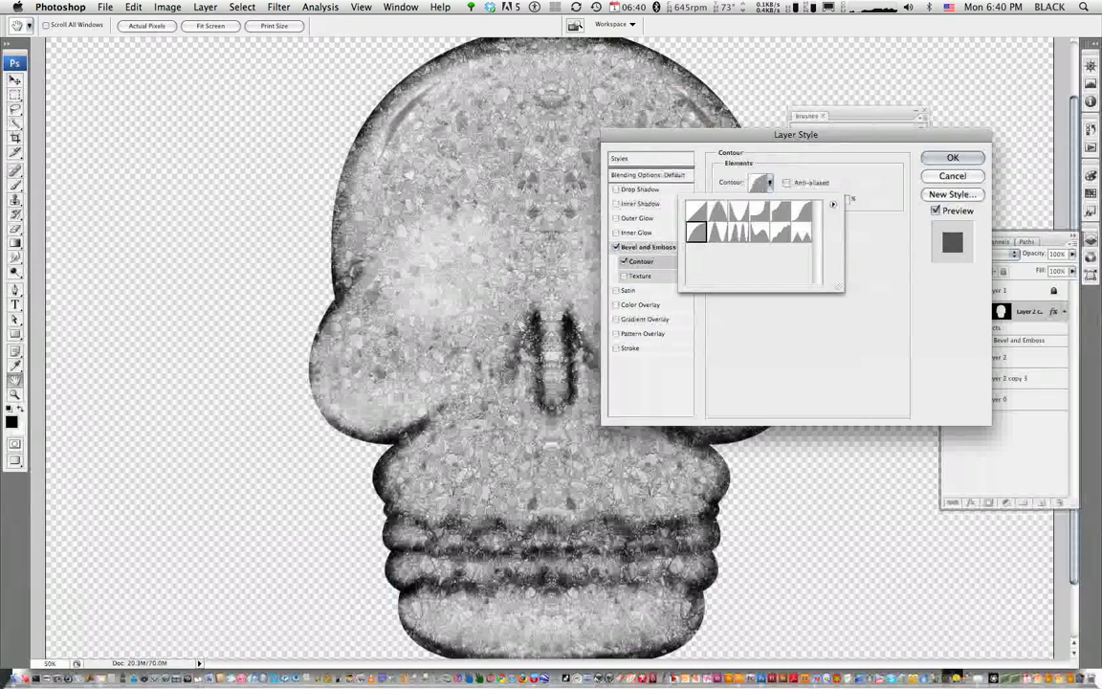
pyautogui.press('Return')
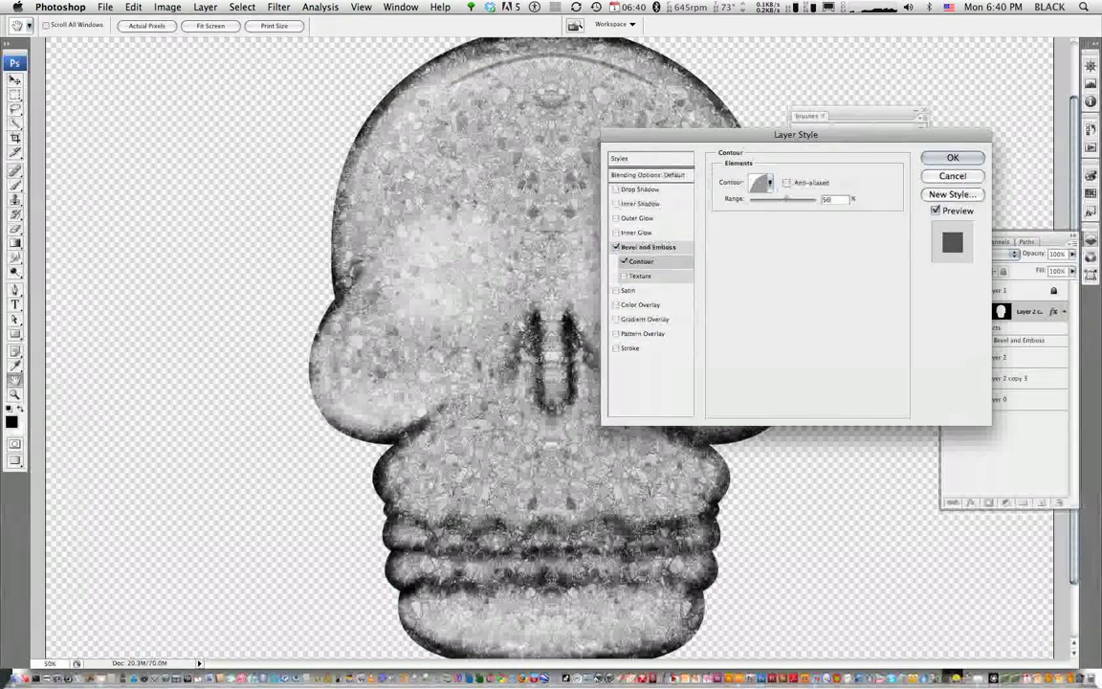
pyautogui.write('37')
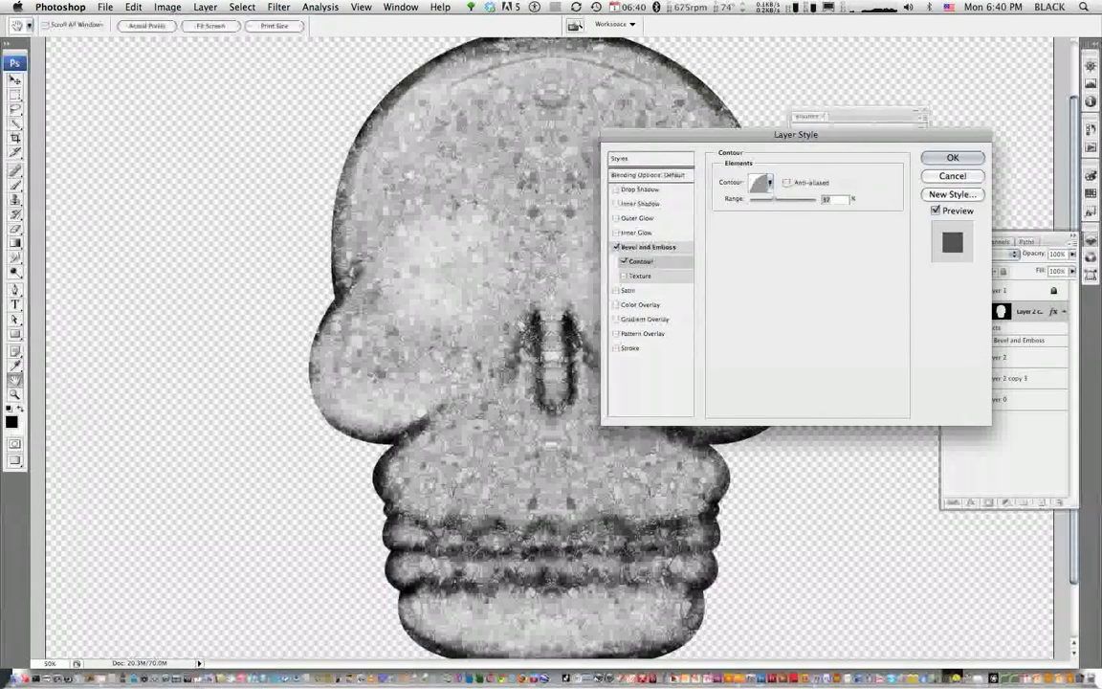
pyautogui.press('Return')
# Paint black on the mask with the 200 px soft brush around the nostrils, both cheeks and lower-left jaw
pyautogui.press('b')
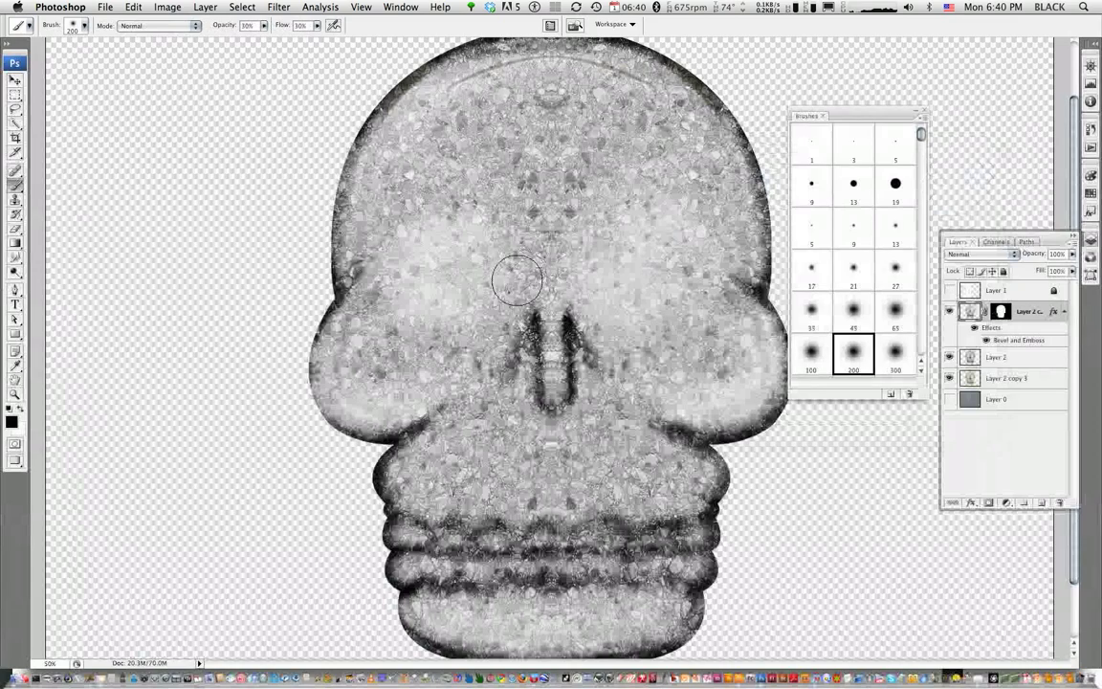
pyautogui.moveTo(520, 285)
pyautogui.mouseDown()
pyautogui.moveTo(431, 370)
pyautogui.moveTo(492, 315)
pyautogui.moveTo(423, 362)
pyautogui.moveTo(519, 286)
pyautogui.moveTo(586, 319)
pyautogui.moveTo(586, 277)
pyautogui.moveTo(601, 326)
pyautogui.moveTo(600, 288)
pyautogui.moveTo(616, 322)
pyautogui.moveTo(593, 275)
pyautogui.moveTo(579, 378)
pyautogui.moveTo(574, 361)
pyautogui.moveTo(582, 394)
pyautogui.moveTo(559, 363)
pyautogui.moveTo(521, 370)
pyautogui.moveTo(522, 381)
pyautogui.moveTo(529, 358)
pyautogui.mouseUp()
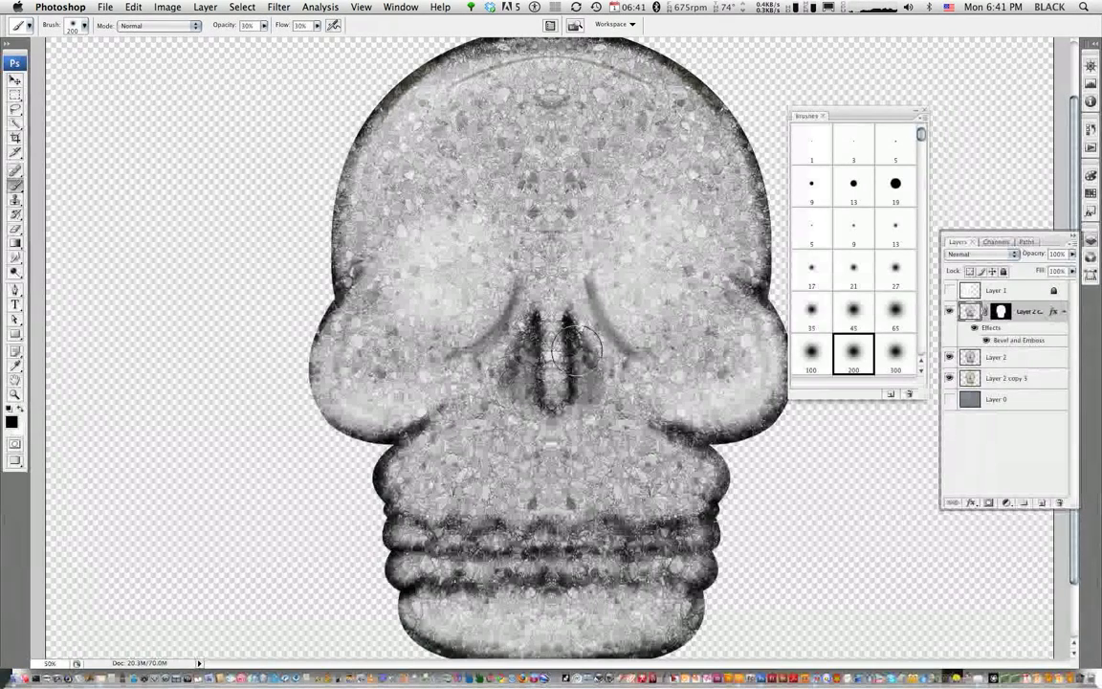
pyautogui.moveTo(584, 392); pyautogui.dragTo(578, 351)
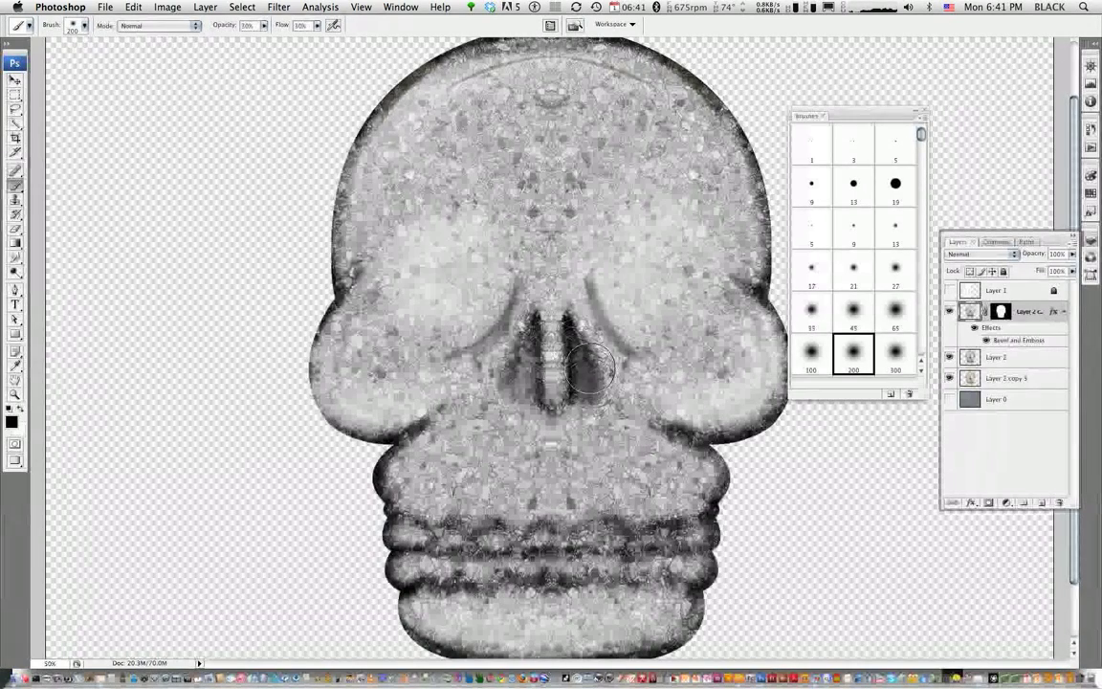
pyautogui.moveTo(524, 387)
pyautogui.mouseDown()
pyautogui.moveTo(553, 406)
pyautogui.moveTo(601, 394)
pyautogui.mouseUp()
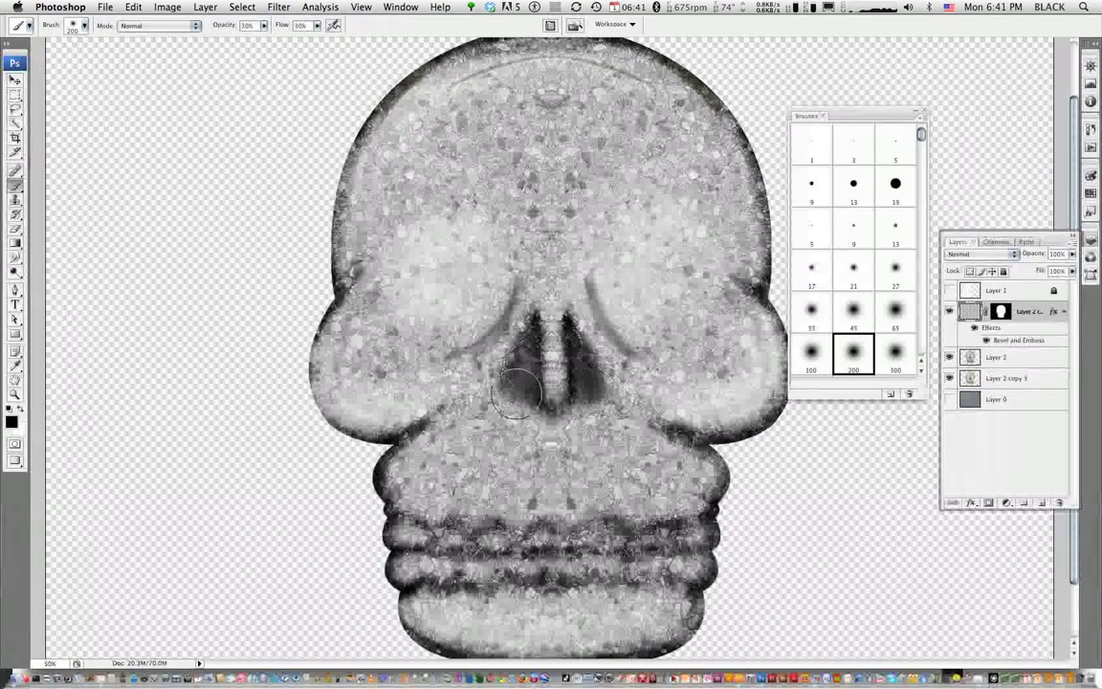
pyautogui.moveTo(419, 410); pyautogui.dragTo(388, 369)
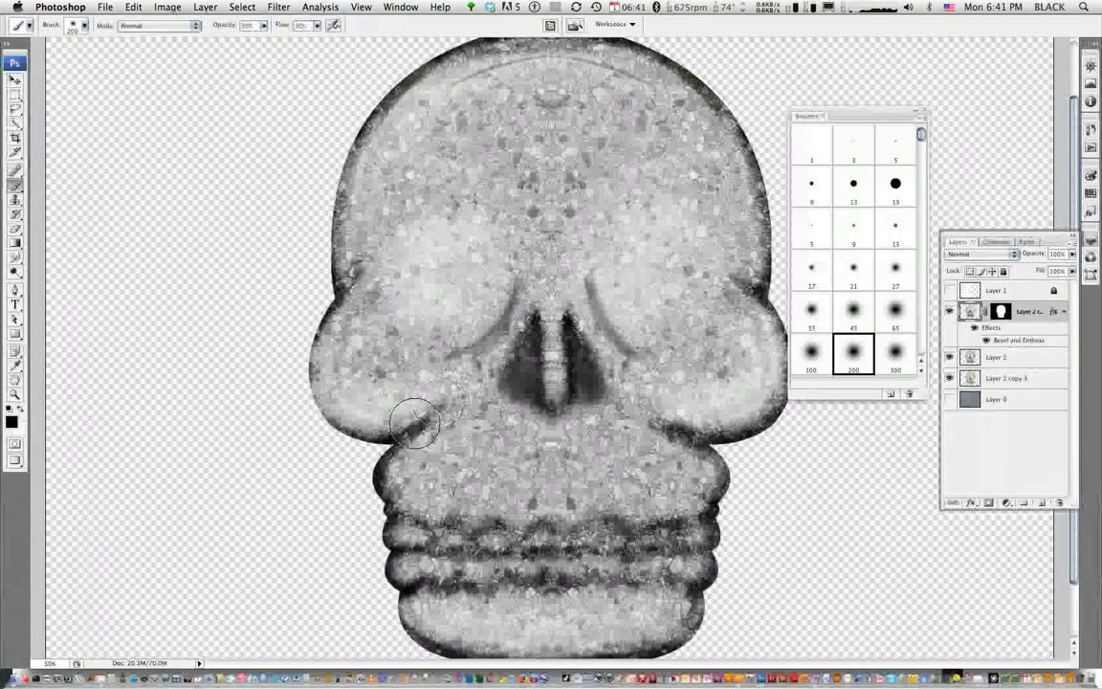
pyautogui.moveTo(667, 419); pyautogui.dragTo(645, 393)
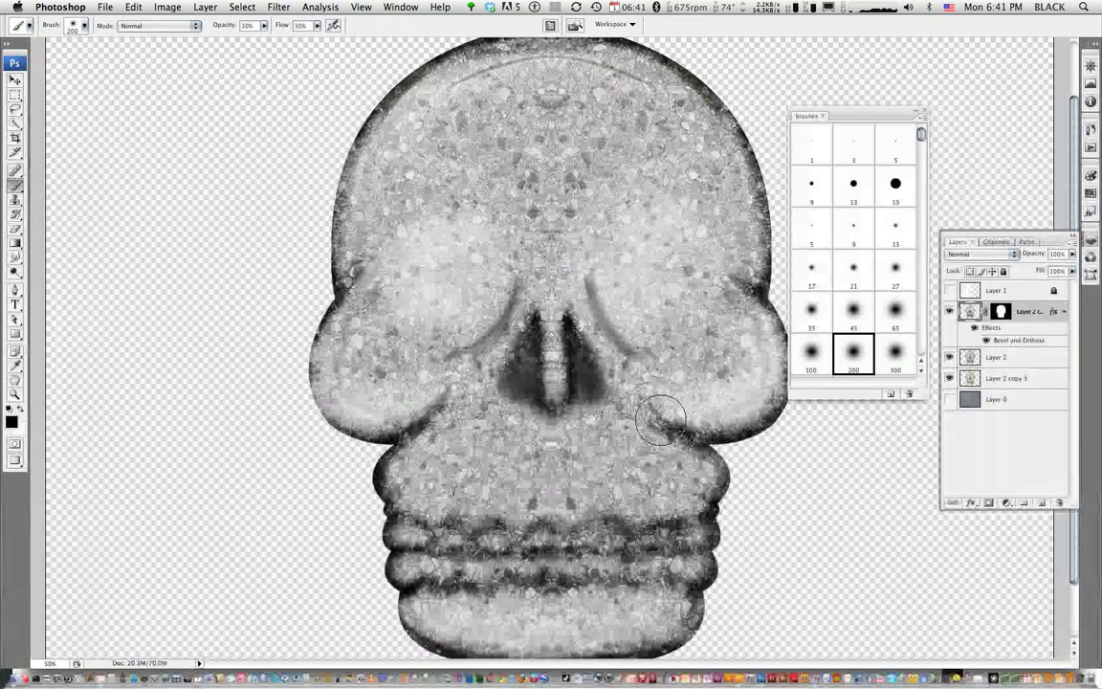
pyautogui.moveTo(392, 523)
pyautogui.mouseDown()
pyautogui.moveTo(461, 530)
pyautogui.moveTo(412, 493)
pyautogui.mouseUp()
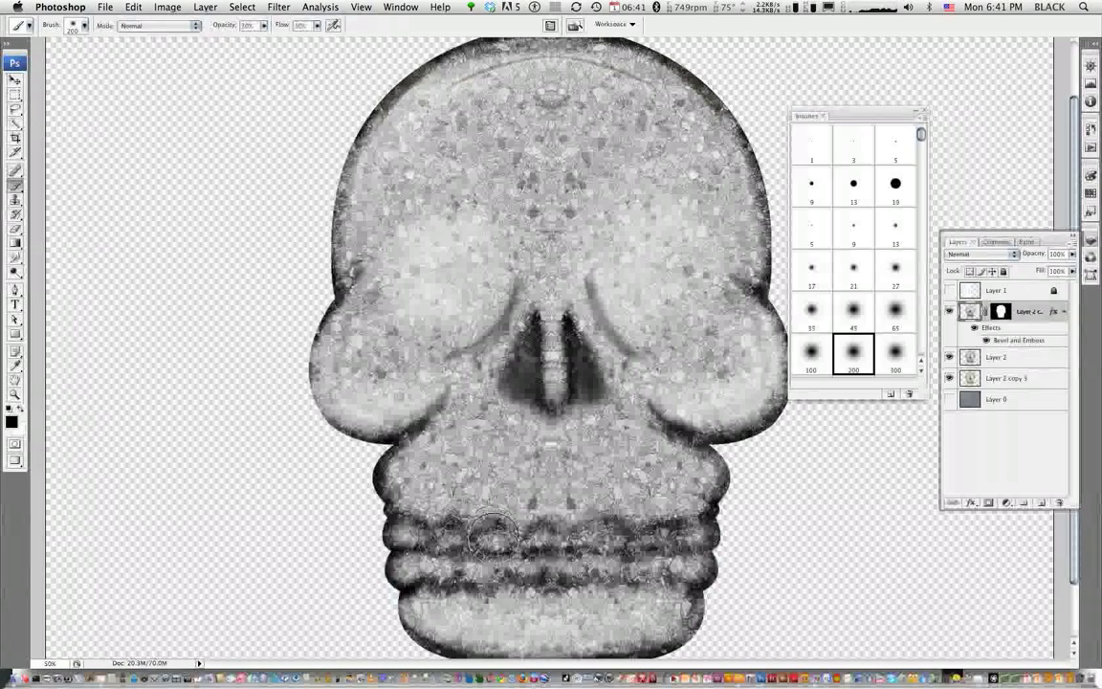
pyautogui.click(854, 269)
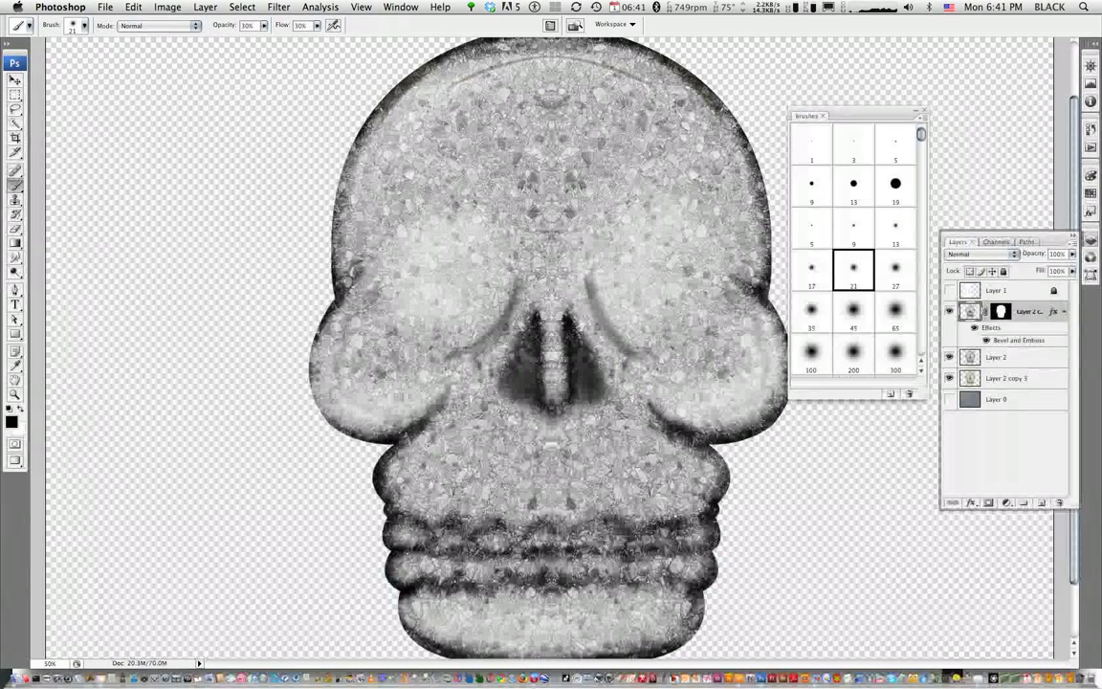
# With a 40 px brush, smooth away the upper-left tooth bulges and restore the left tooth edge in white
pyautogui.press('.')
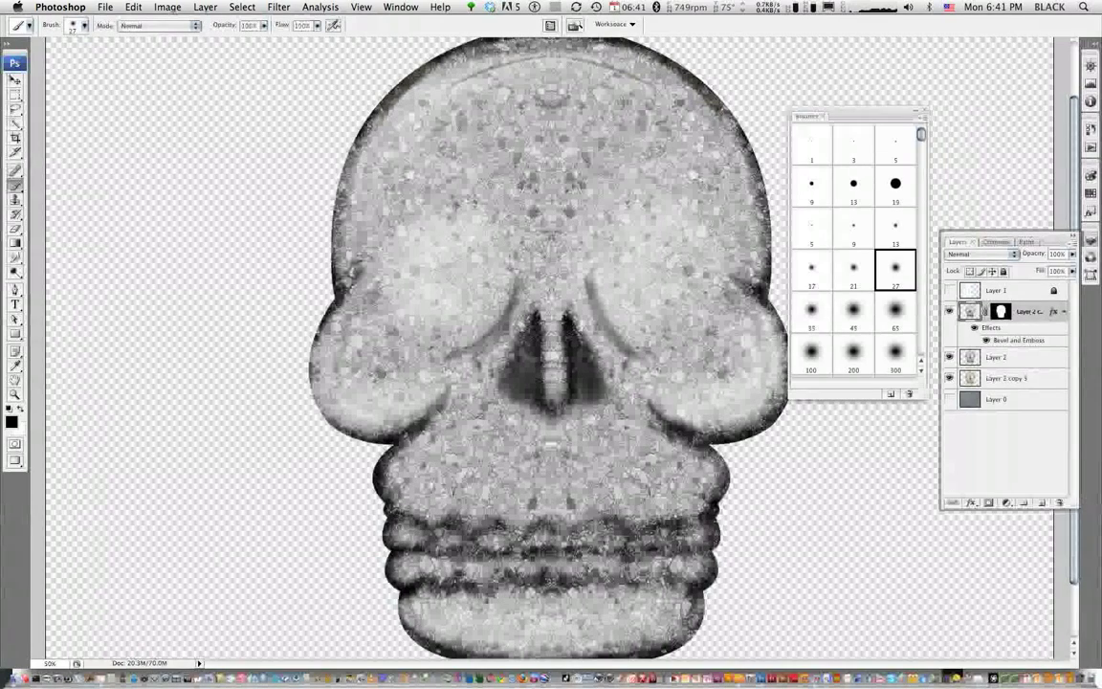
pyautogui.press(']')
pyautogui.press(']')
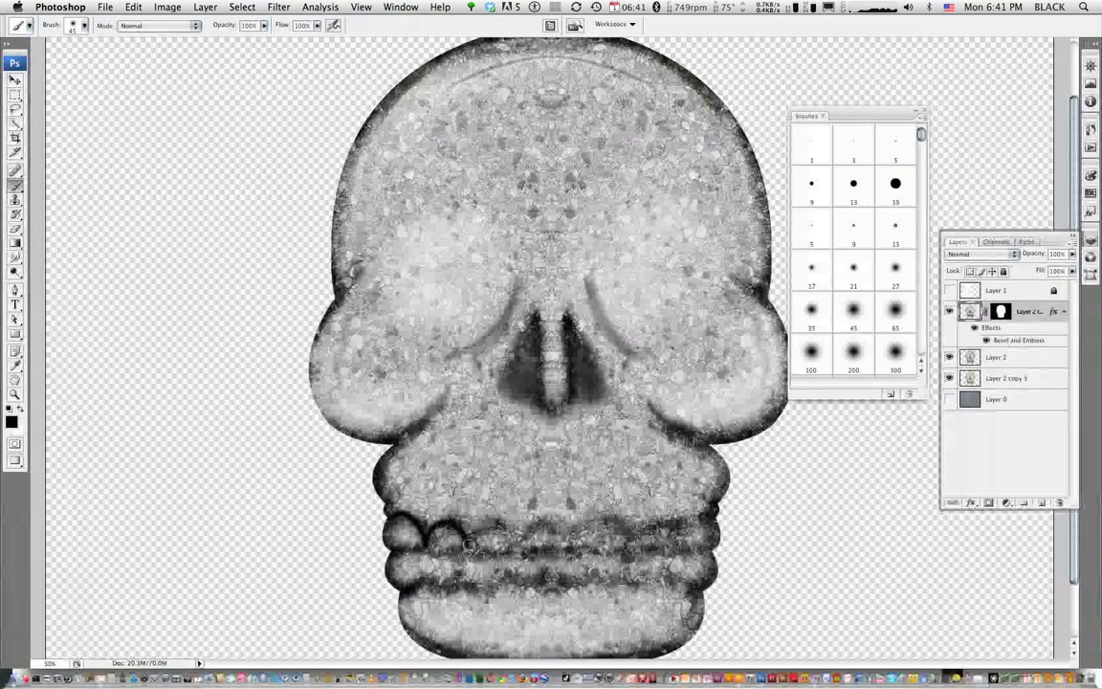
pyautogui.moveTo(469, 544); pyautogui.dragTo(387, 529)
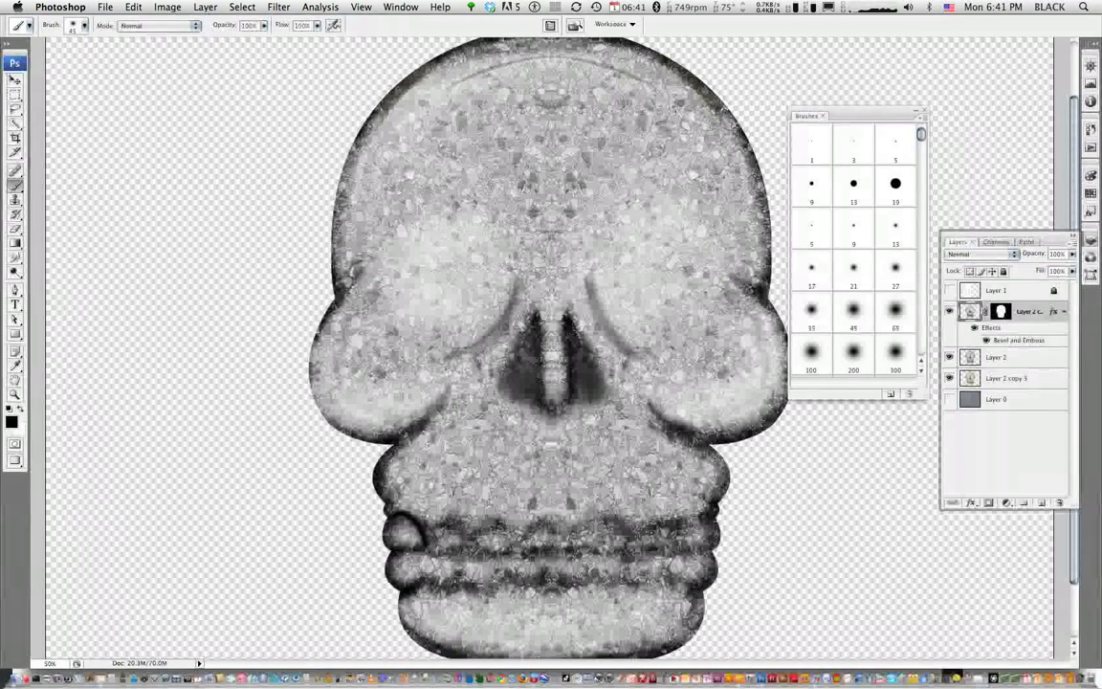
pyautogui.press('x')
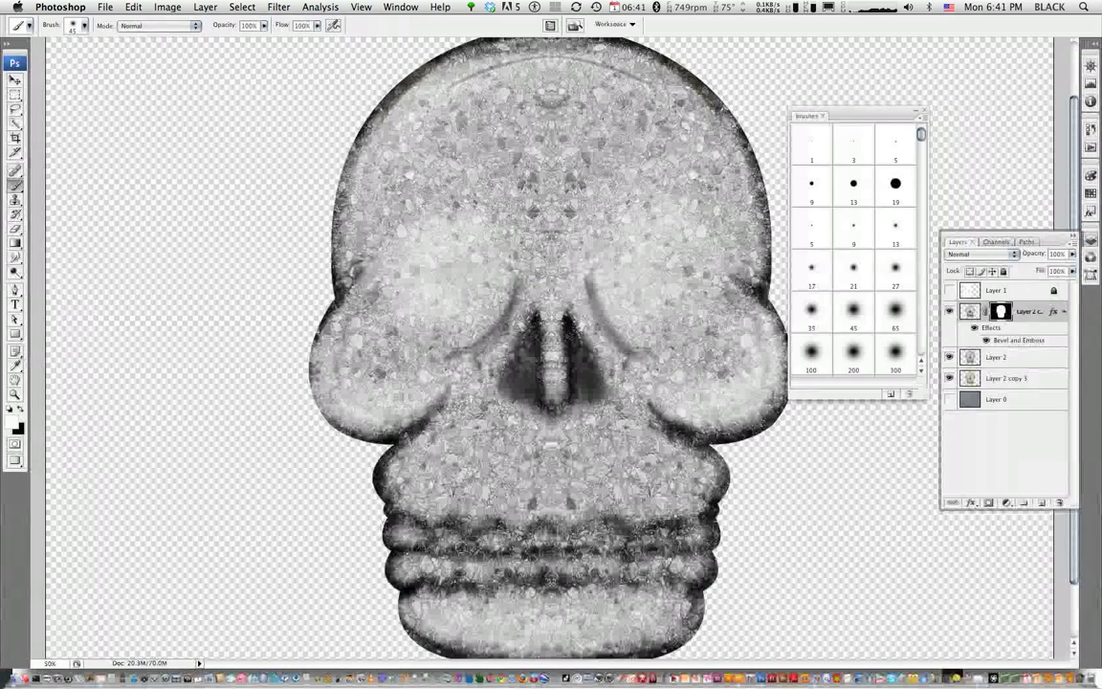
pyautogui.moveTo(432, 538); pyautogui.dragTo(368, 479)
# Paint black on the mask to reshape the left and right teeth and the lower jaw
pyautogui.click(20, 410)
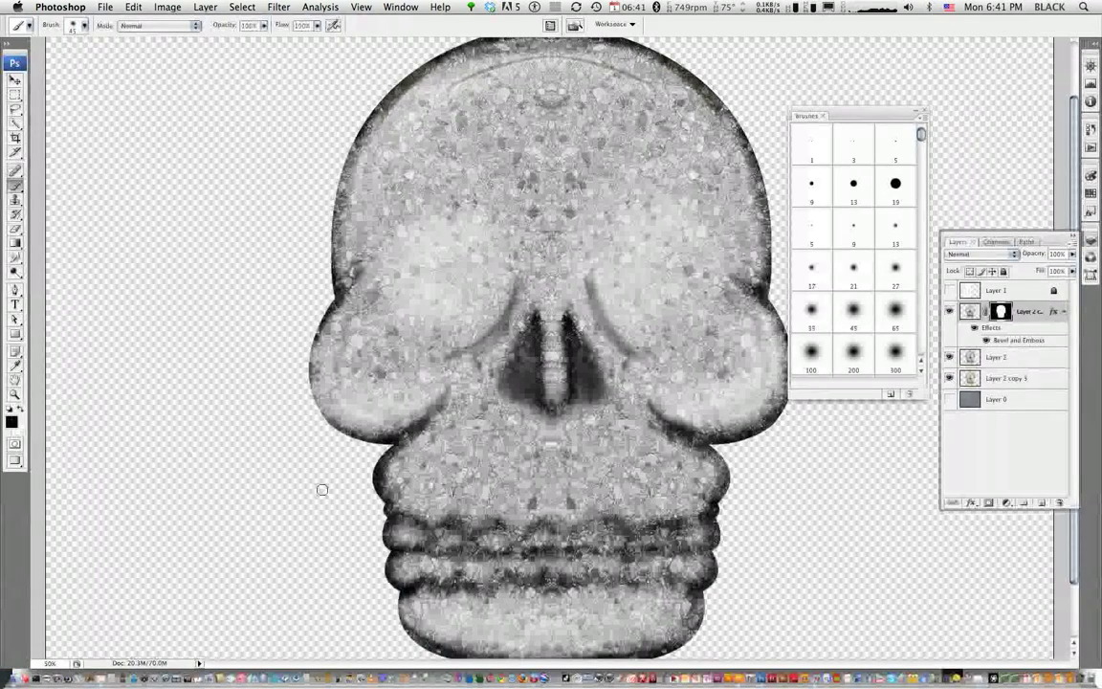
pyautogui.moveTo(390, 522)
pyautogui.mouseDown()
pyautogui.moveTo(378, 488)
pyautogui.moveTo(511, 488)
pyautogui.moveTo(565, 560)
pyautogui.mouseUp()
pyautogui.moveTo(574, 469)
pyautogui.mouseDown()
pyautogui.moveTo(636, 479)
pyautogui.moveTo(678, 564)
pyautogui.mouseUp()
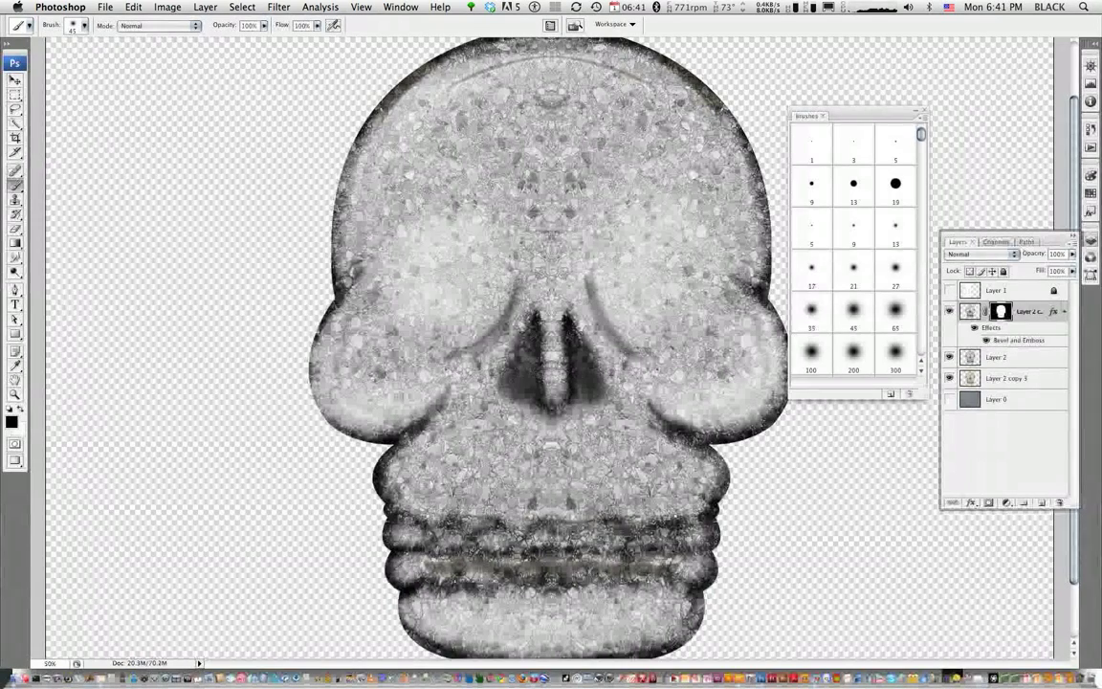
pyautogui.moveTo(609, 483)
pyautogui.mouseDown()
pyautogui.moveTo(574, 526)
pyautogui.moveTo(368, 450)
pyautogui.mouseUp()
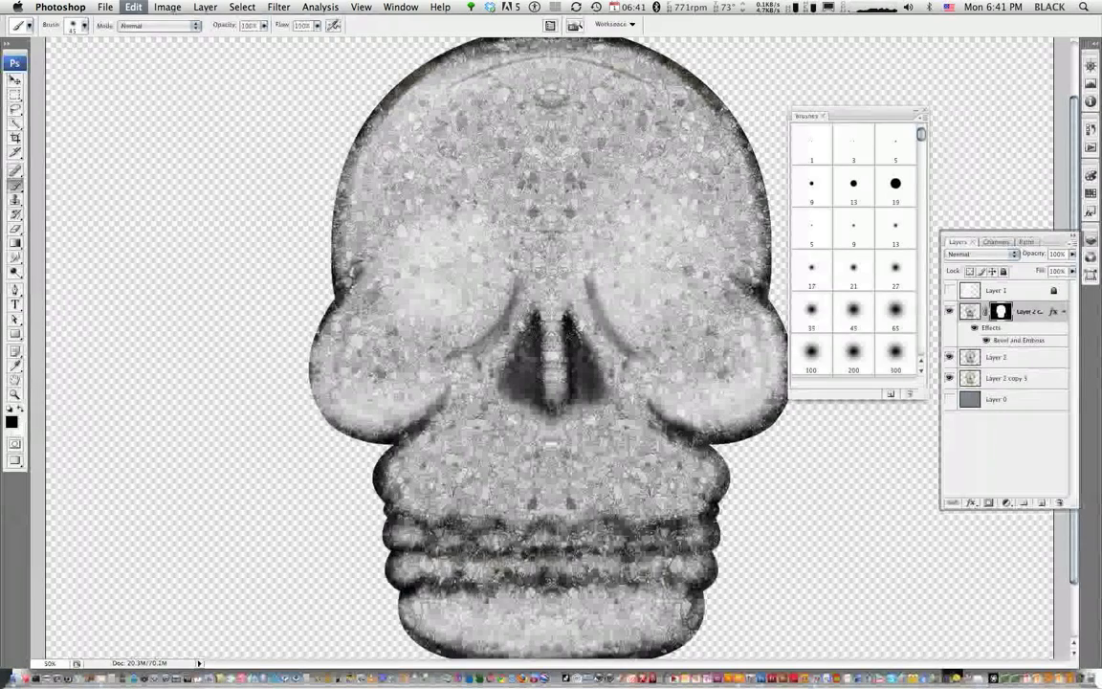
pyautogui.hotkey('shift', '0')
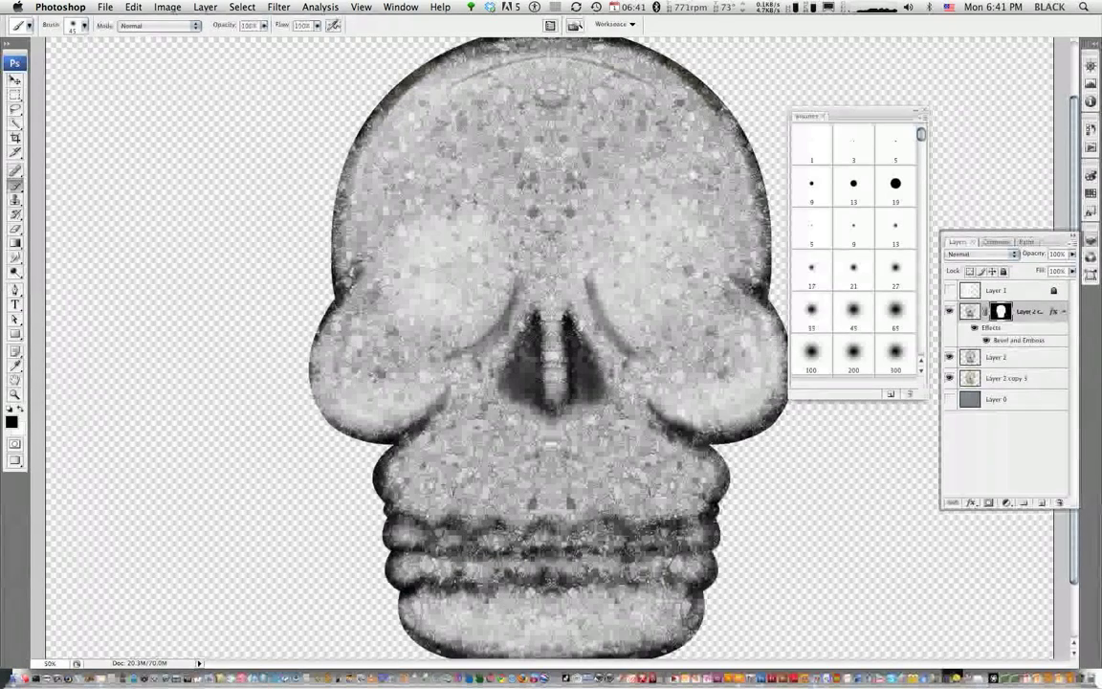
pyautogui.click(811, 269)
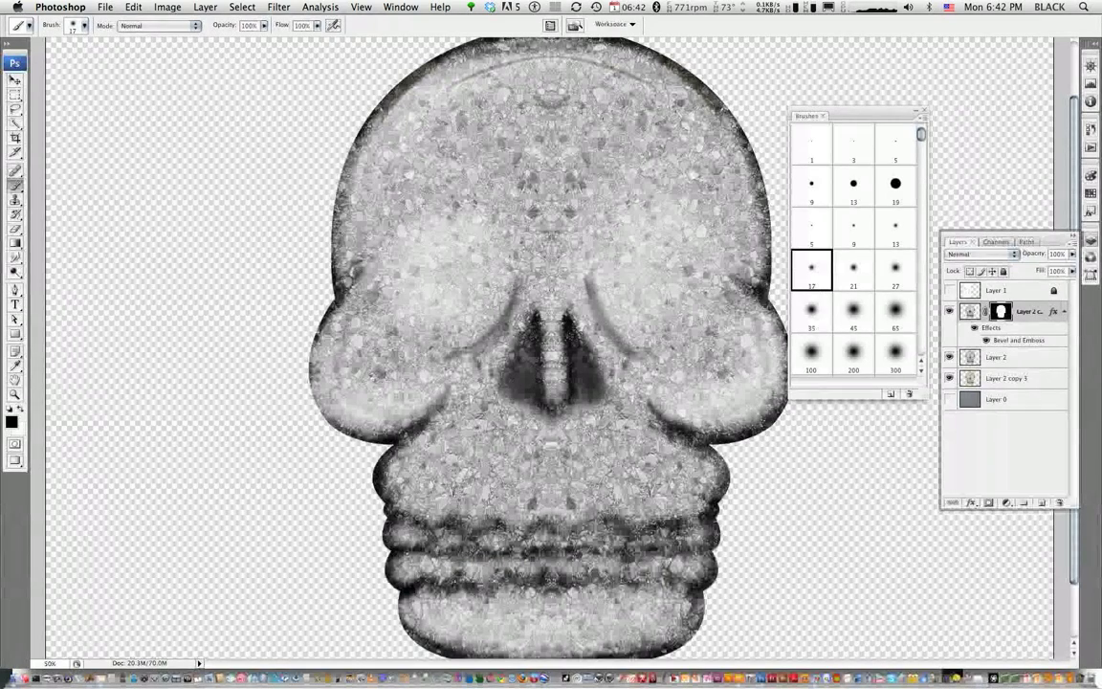
# Paint dark 17 px mask strokes along the jaw ridges to form a mouth line
pyautogui.moveTo(394, 471)
pyautogui.mouseDown()
pyautogui.moveTo(429, 504)
pyautogui.moveTo(486, 490)
pyautogui.moveTo(473, 507)
pyautogui.moveTo(500, 493)
pyautogui.moveTo(603, 496)
pyautogui.moveTo(607, 456)
pyautogui.mouseUp()
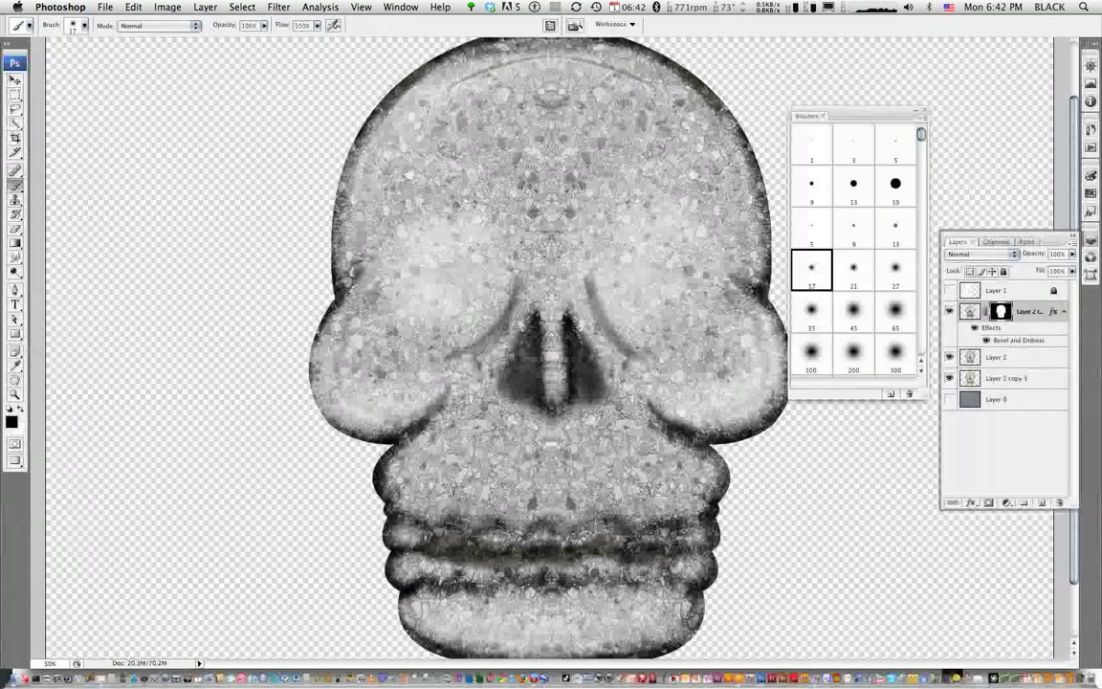
pyautogui.moveTo(404, 587)
pyautogui.mouseDown()
pyautogui.moveTo(417, 571)
pyautogui.moveTo(473, 599)
pyautogui.moveTo(565, 601)
pyautogui.mouseUp()
pyautogui.moveTo(516, 512)
pyautogui.mouseDown()
pyautogui.moveTo(622, 522)
pyautogui.moveTo(661, 593)
pyautogui.mouseUp()
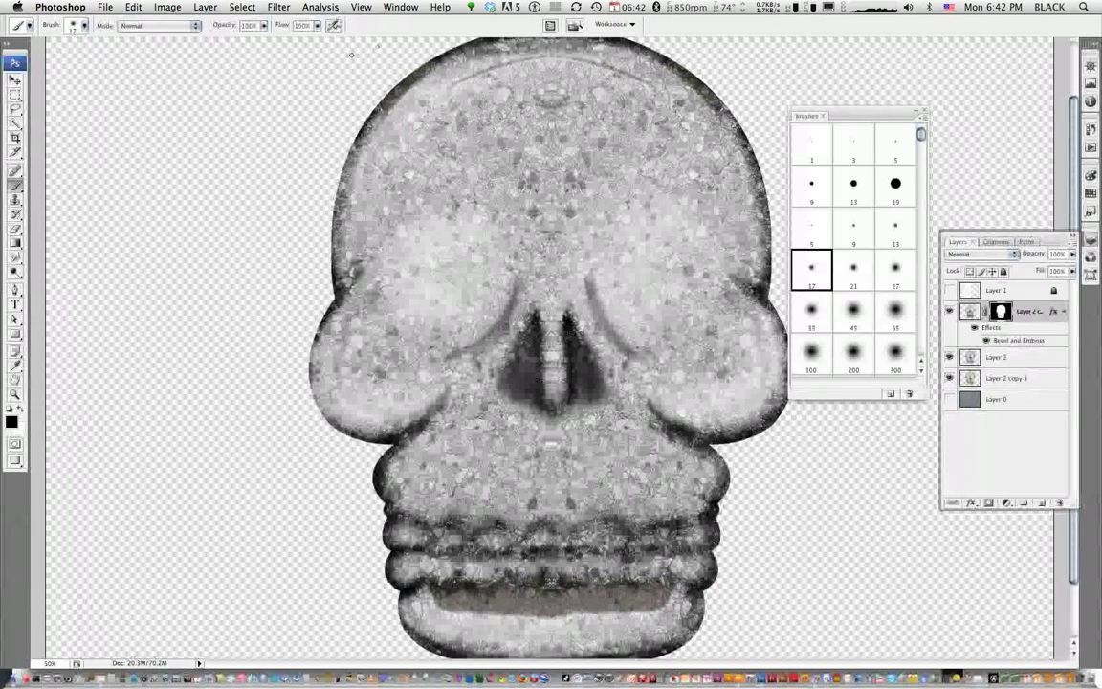
# Bring DesktopRecorder to the front of Photoshop
pyautogui.press('super+Tab')
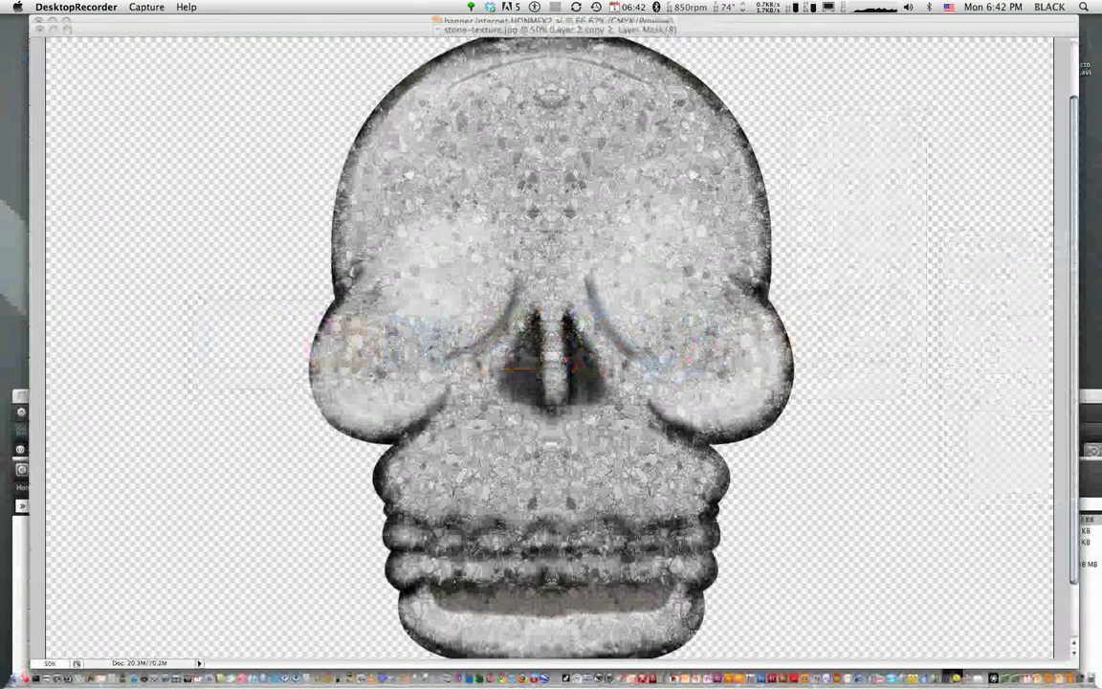
pyautogui.press('super+Tab')
pyautogui.press('super+Tab')
pyautogui.press('super+shift+Tab')
pyautogui.press('super+shift+Tab')
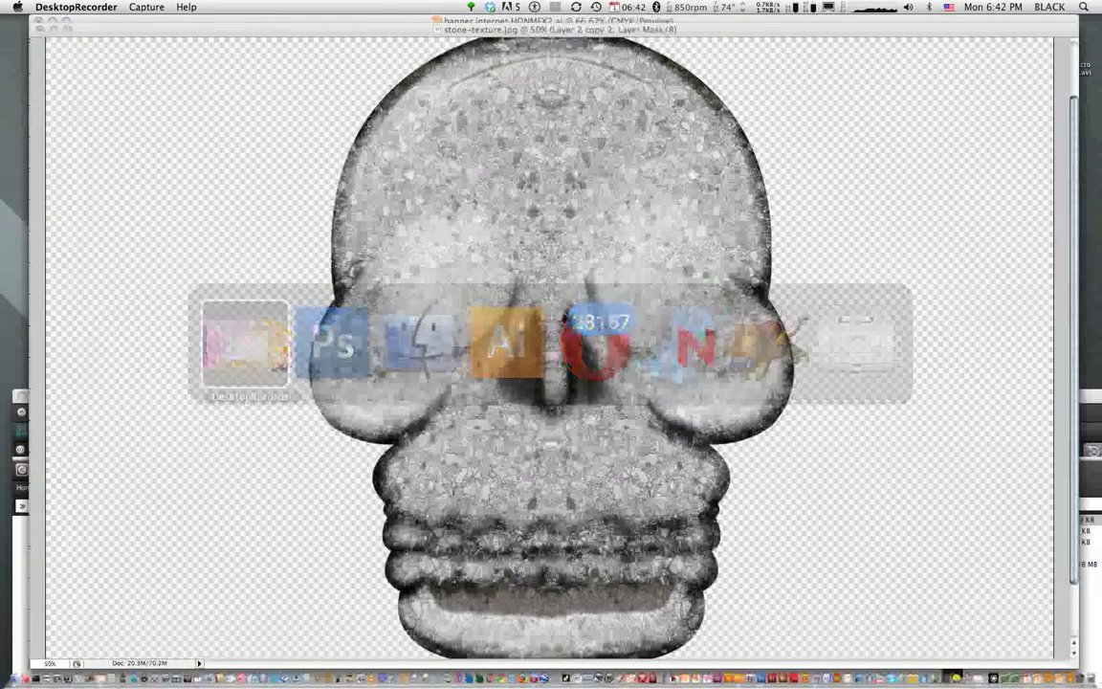